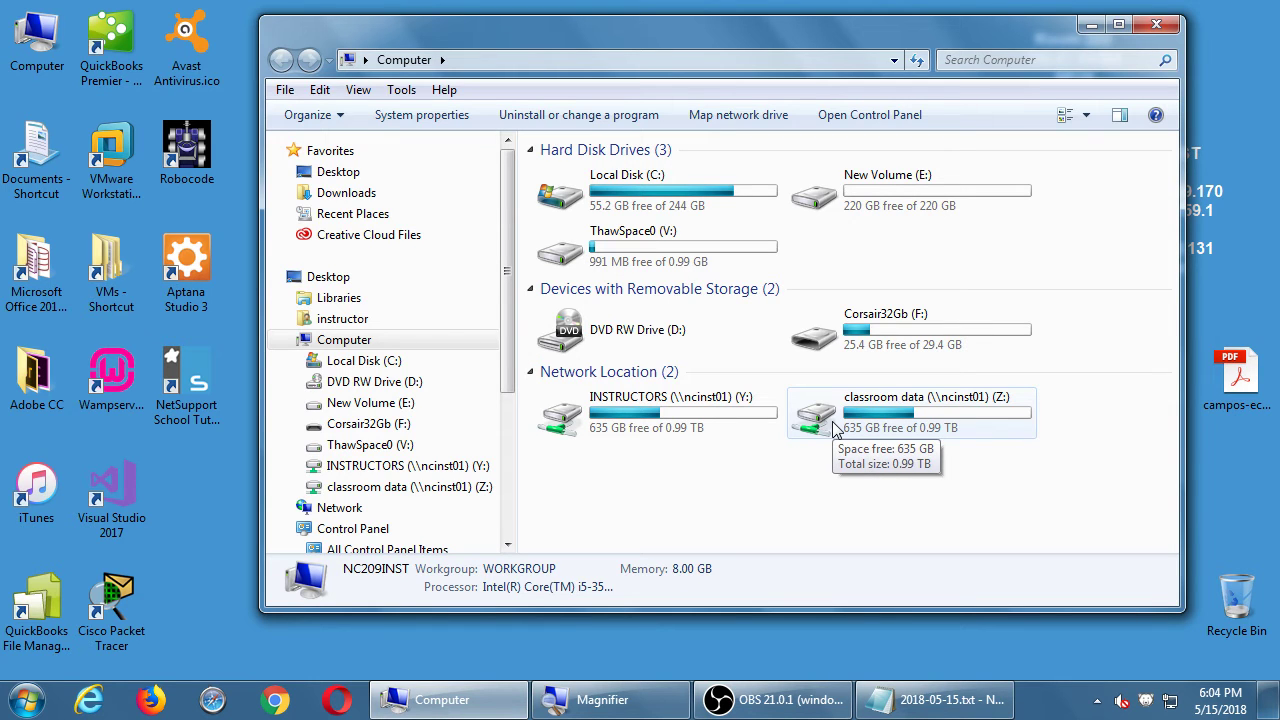
- Open the Campos WordPress folder on the classroom data (Z:) drive, fit the Name column and locate campos-ecommerce-4archiving-wordpress.pdf
{"action": "double_click", "coordinate": [835, 428]}
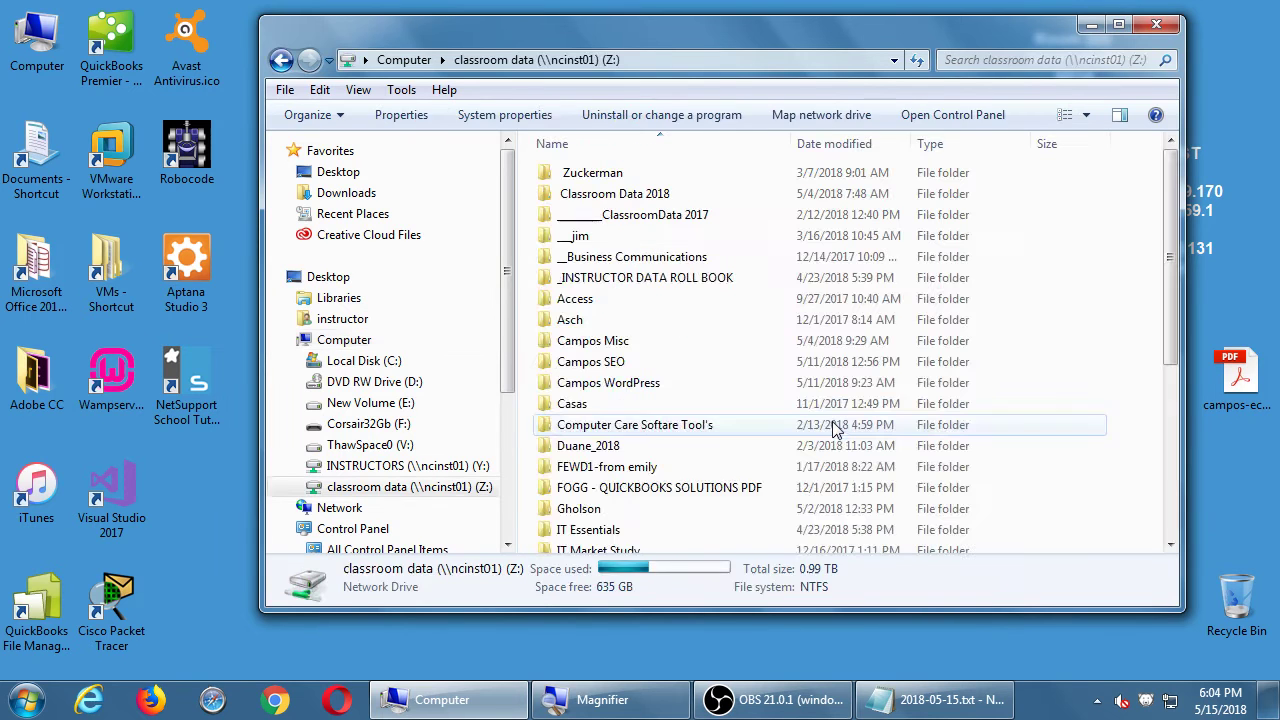
{"action": "double_click", "coordinate": [643, 383]}
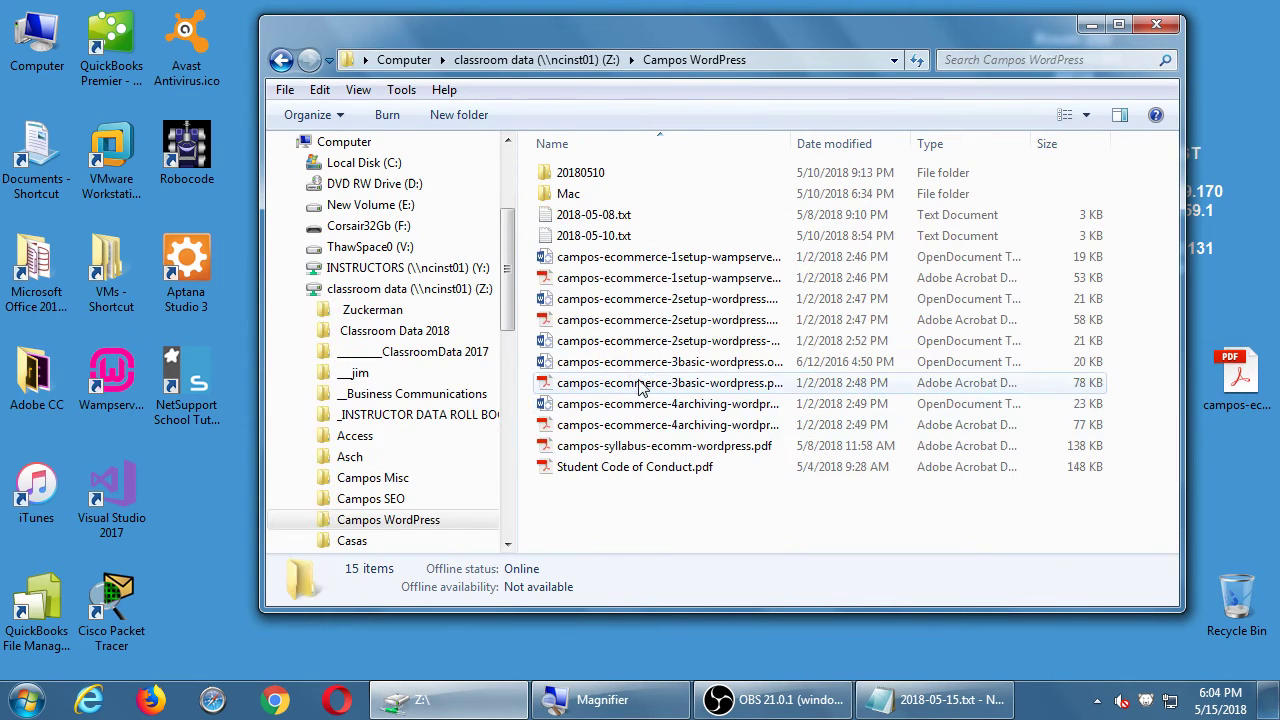
{"action": "double_click", "coordinate": [791, 145]}
{"action": "left_click", "coordinate": [736, 425]}
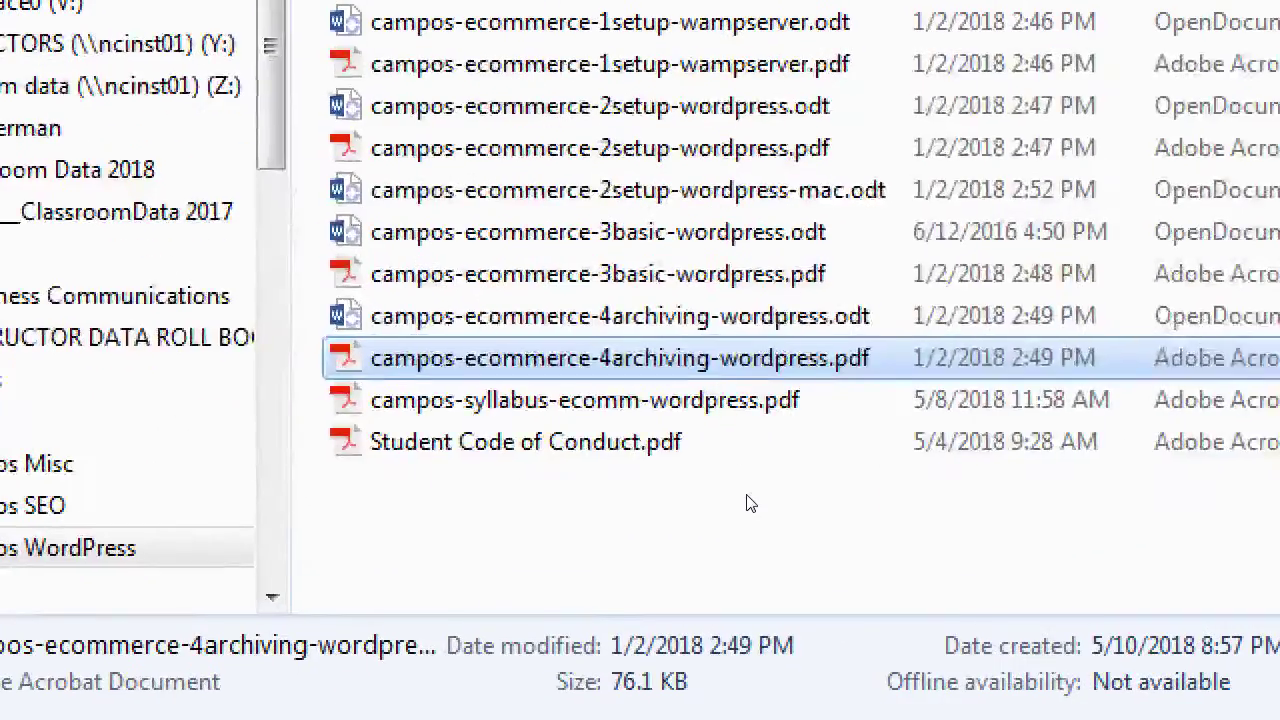
{"action": "key", "text": "Up"}
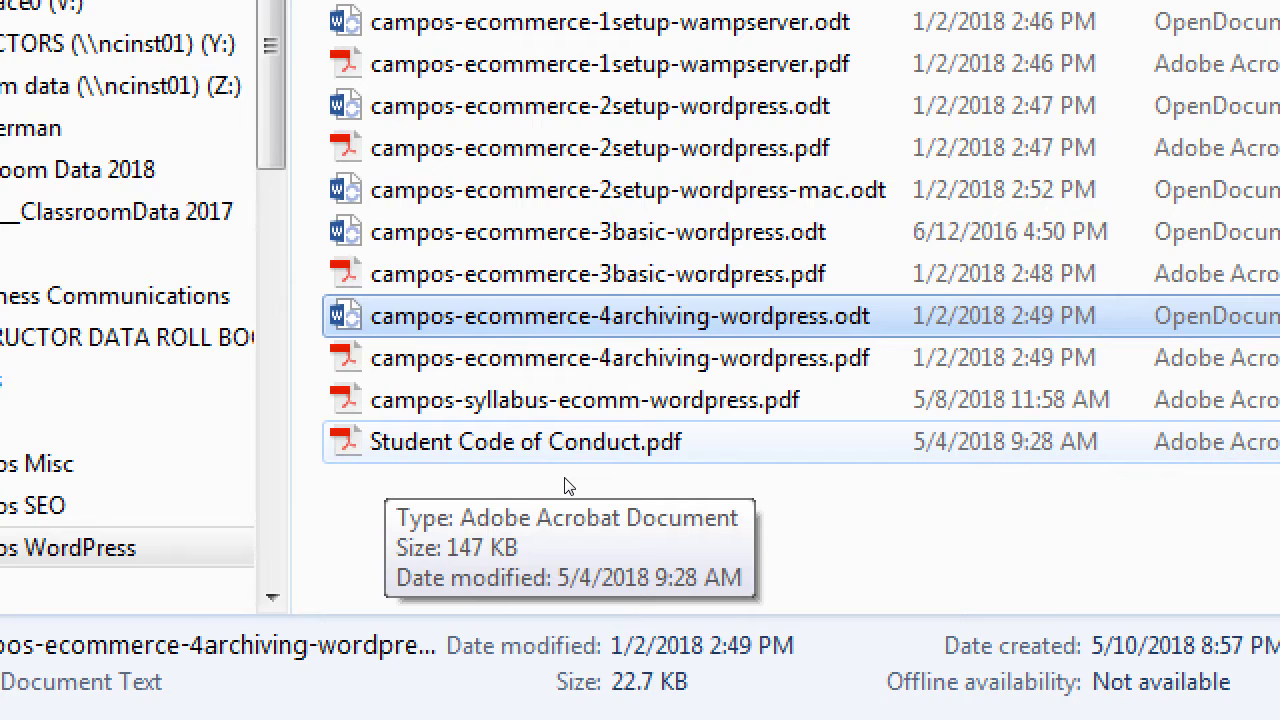
{"action": "key", "text": "Down"}
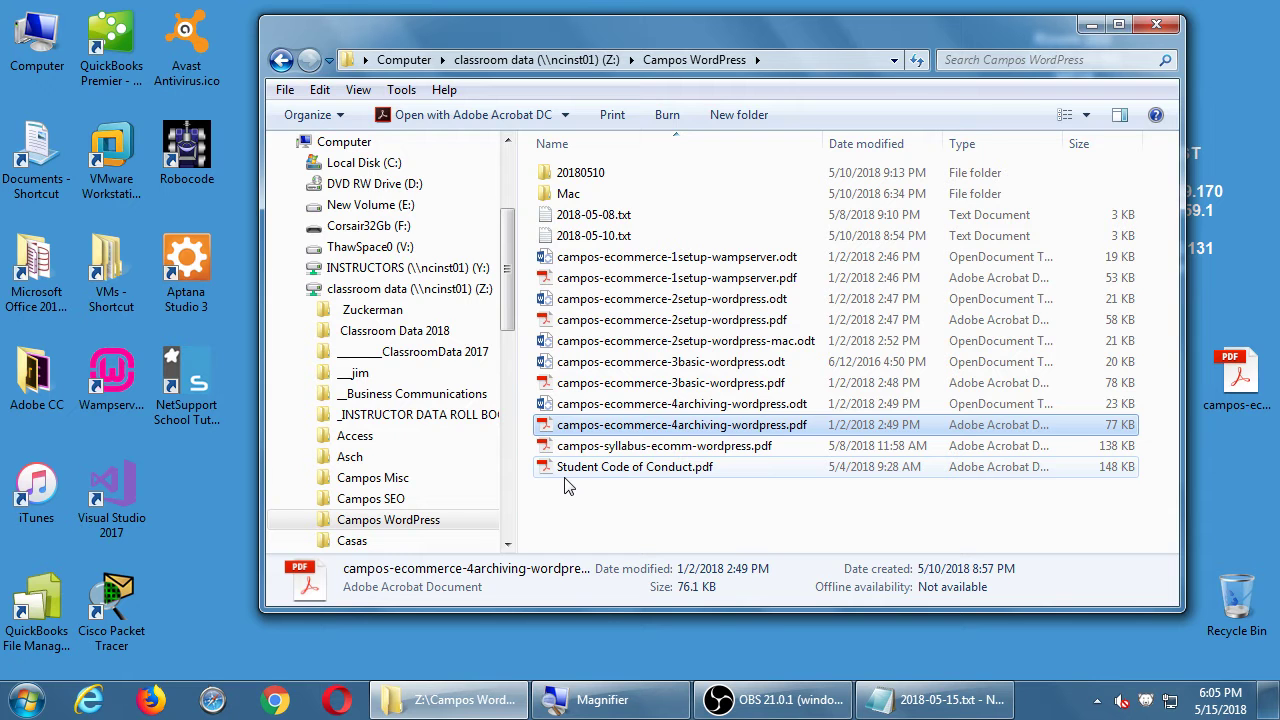
- Close the folder window, open the archiving WordPress PDF from the desktop and dismiss the assistive reading dialog
{"action": "left_click", "coordinate": [1156, 24]}
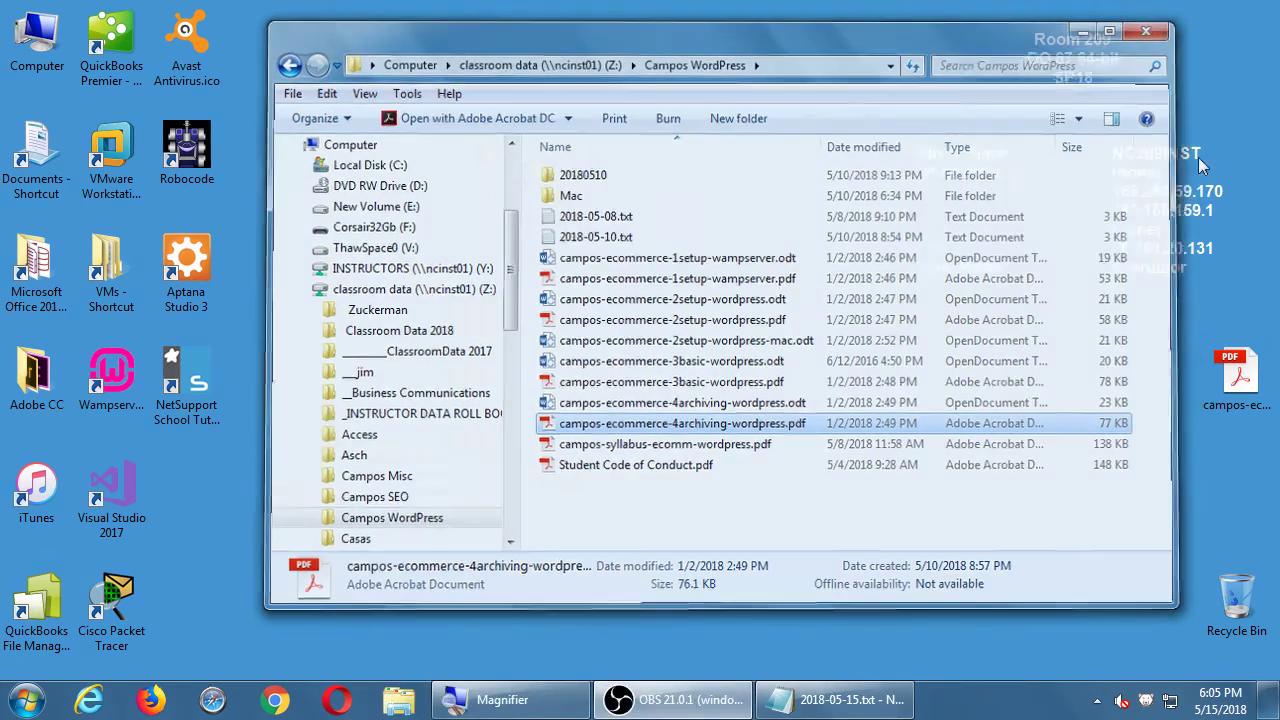
{"action": "double_click", "coordinate": [1236, 375]}
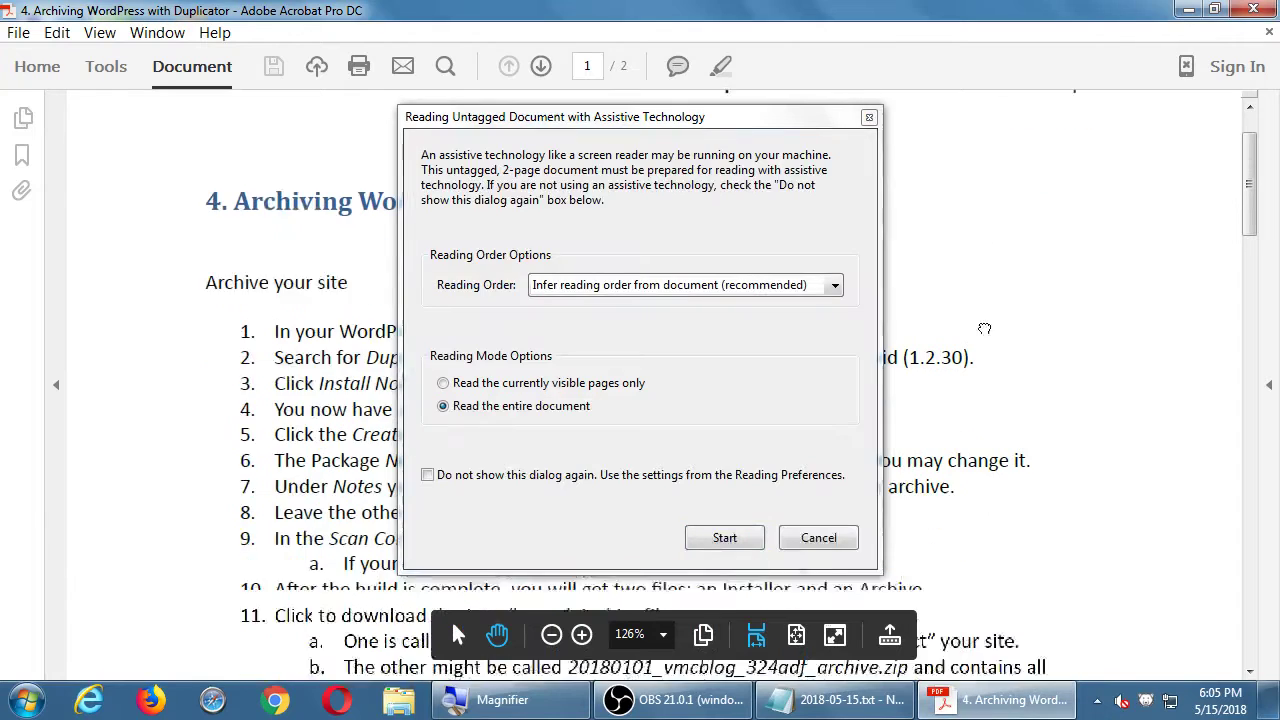
{"action": "left_click", "coordinate": [826, 538]}
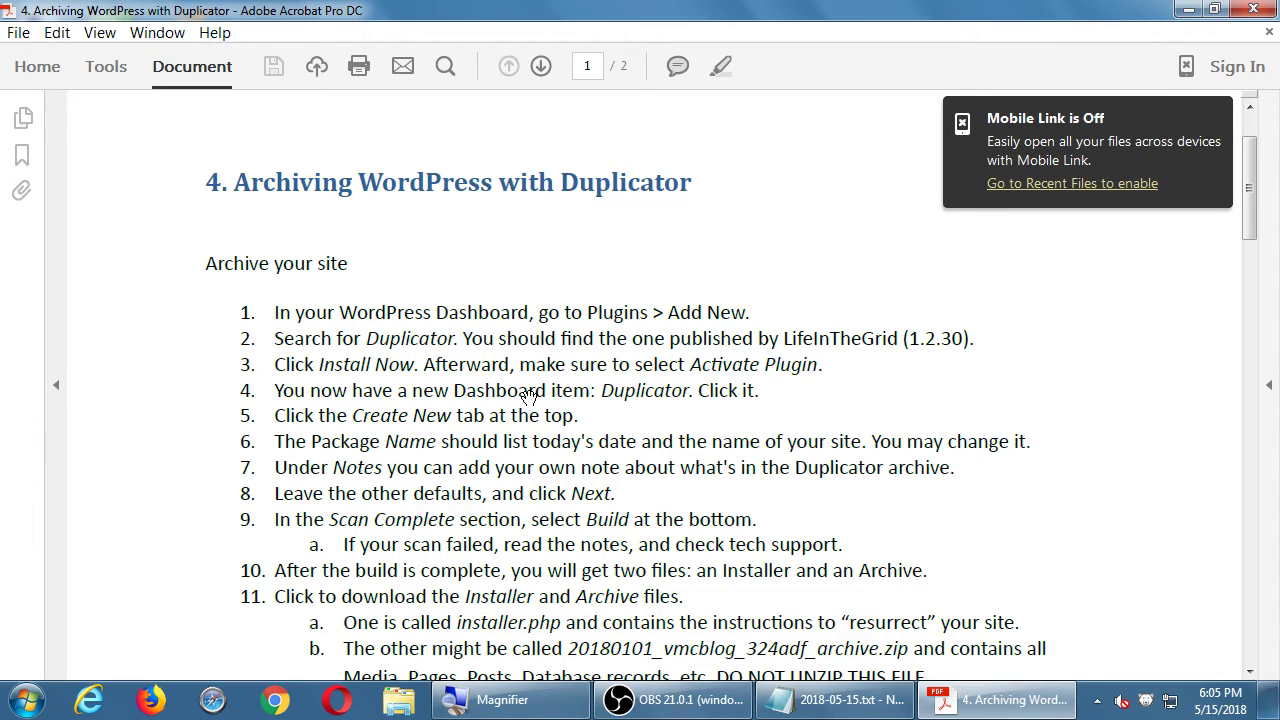
- Read through the PDF's instructions on archiving and resurrecting a site, setting the Rewrite Module, and Duplicator Pro
{"action": "scroll", "coordinate": [528, 398], "scroll_direction": "down", "scroll_amount": 10}
{"action": "scroll", "coordinate": [409, 300], "scroll_direction": "down", "scroll_amount": 2}
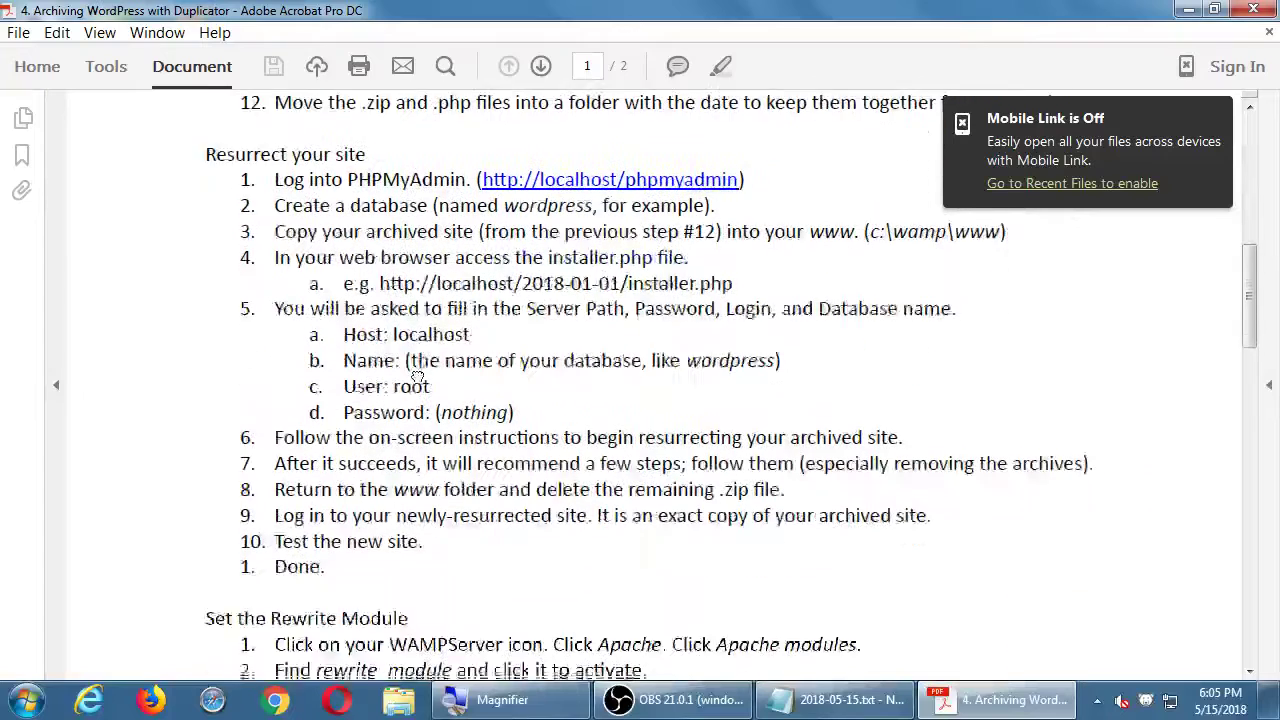
{"action": "scroll", "coordinate": [408, 360], "scroll_direction": "up", "scroll_amount": 1}
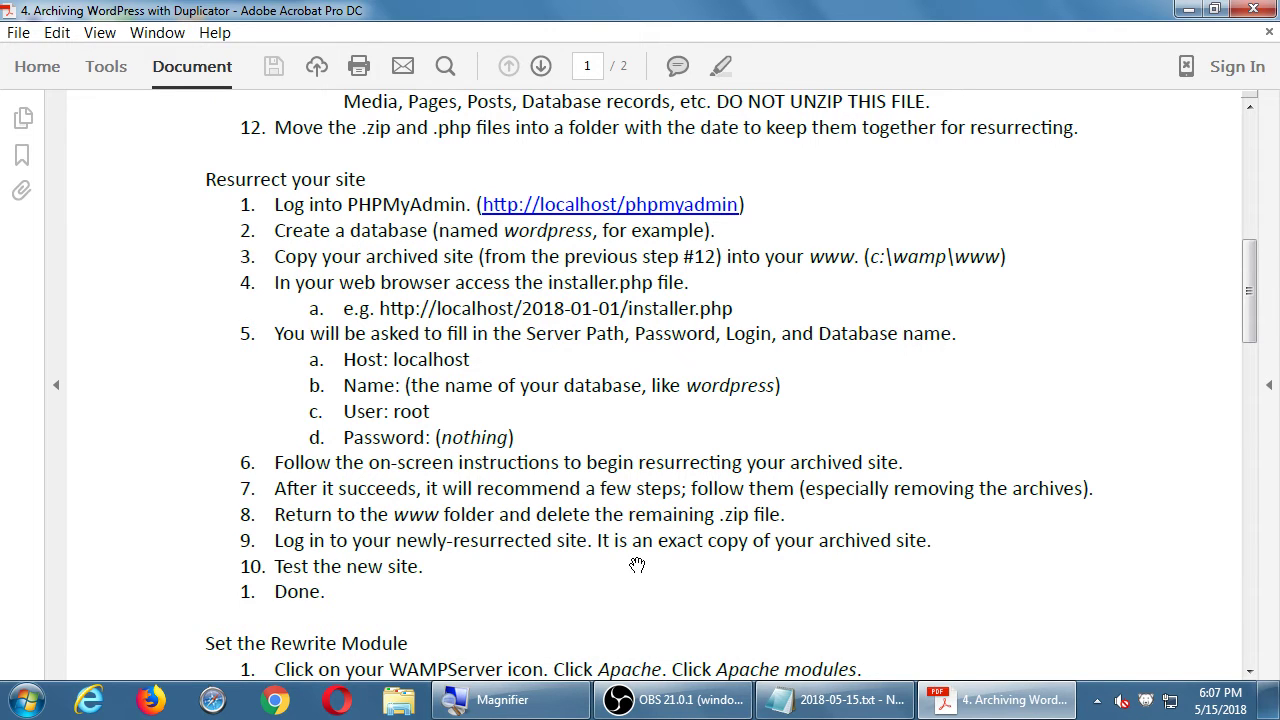
{"action": "left_click_drag", "start_coordinate": [637, 566], "coordinate": [615, 471]}
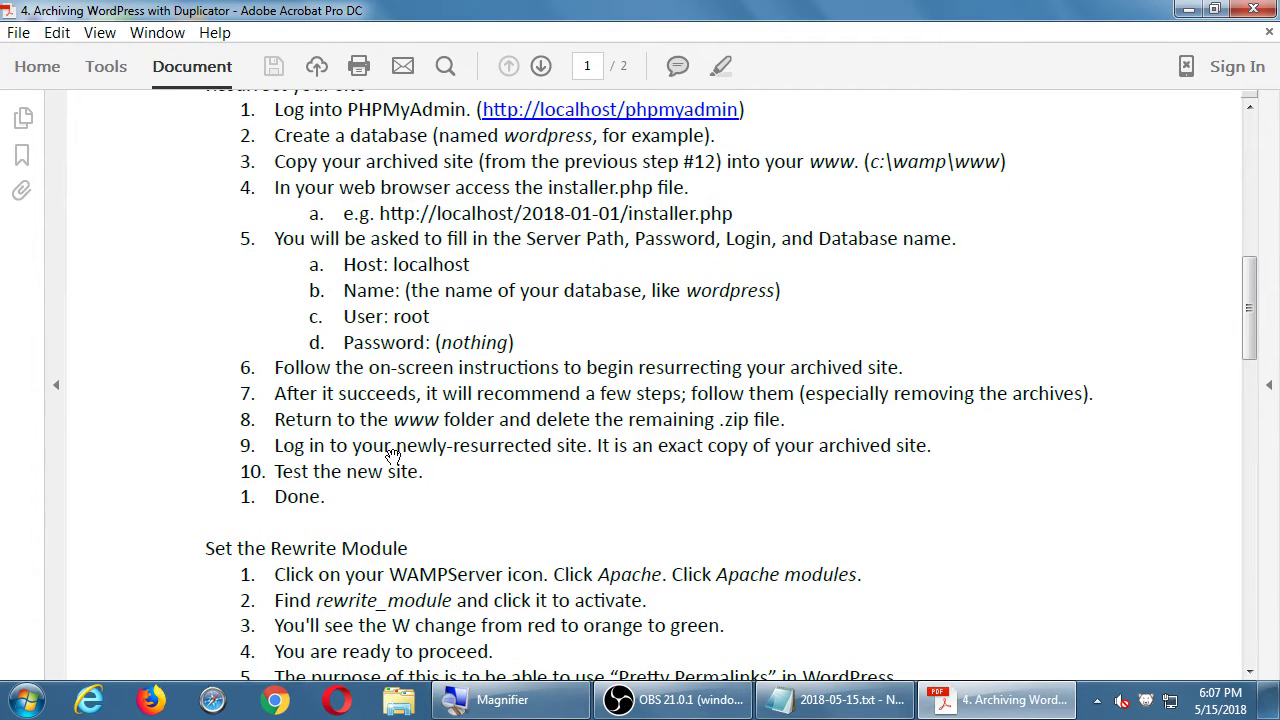
{"action": "left_click_drag", "start_coordinate": [392, 455], "coordinate": [385, 250]}
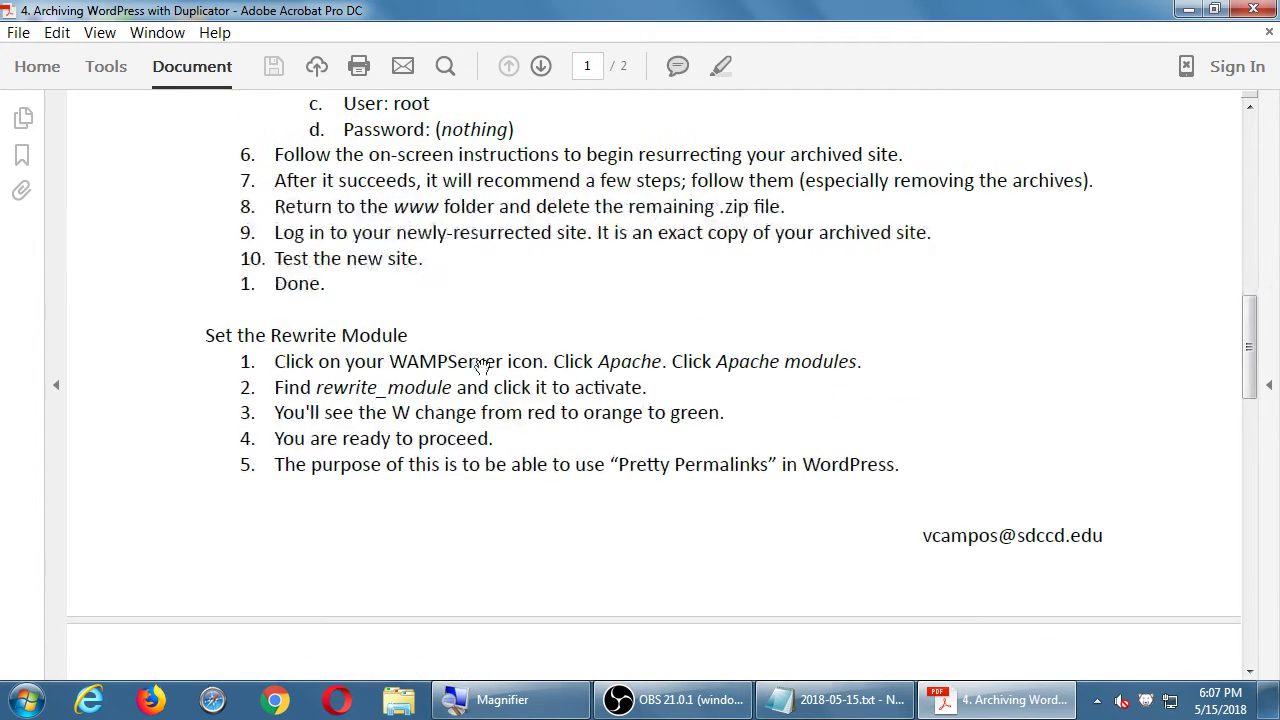
{"action": "left_click_drag", "start_coordinate": [468, 415], "coordinate": [466, 353]}
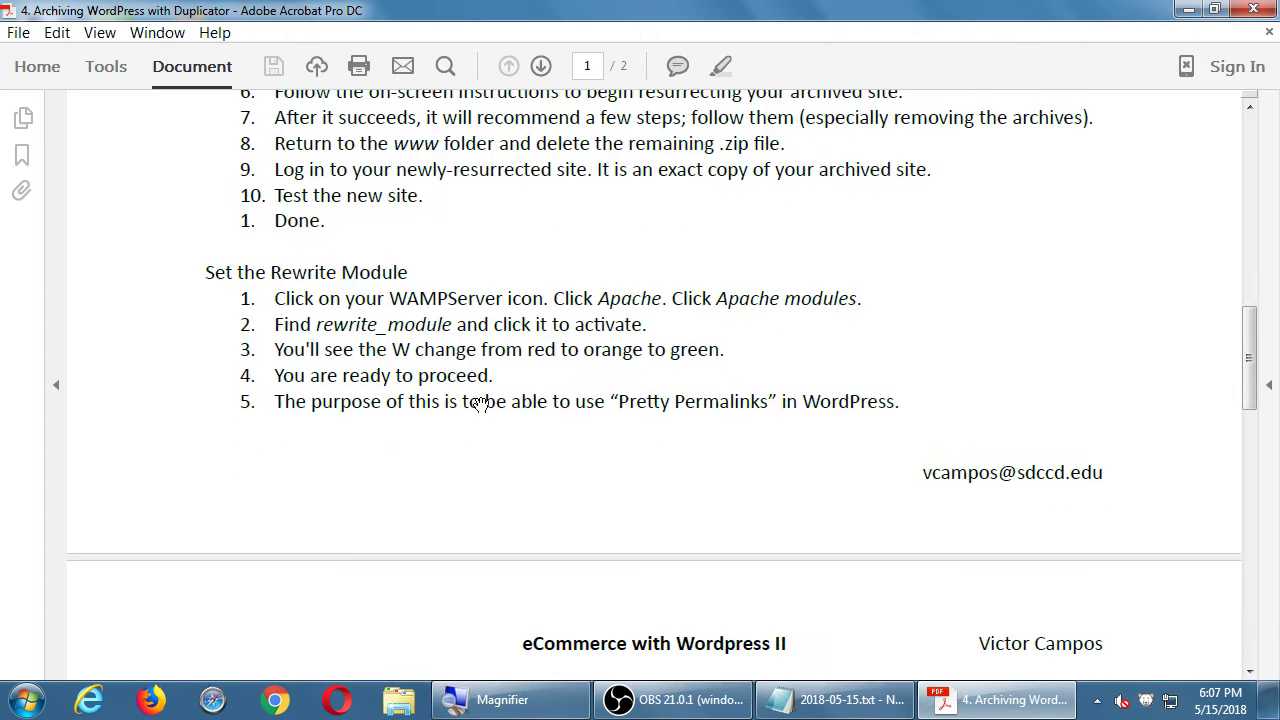
{"action": "left_click_drag", "start_coordinate": [491, 474], "coordinate": [470, 260]}
{"action": "scroll", "coordinate": [460, 250], "scroll_direction": "down", "scroll_amount": 4}
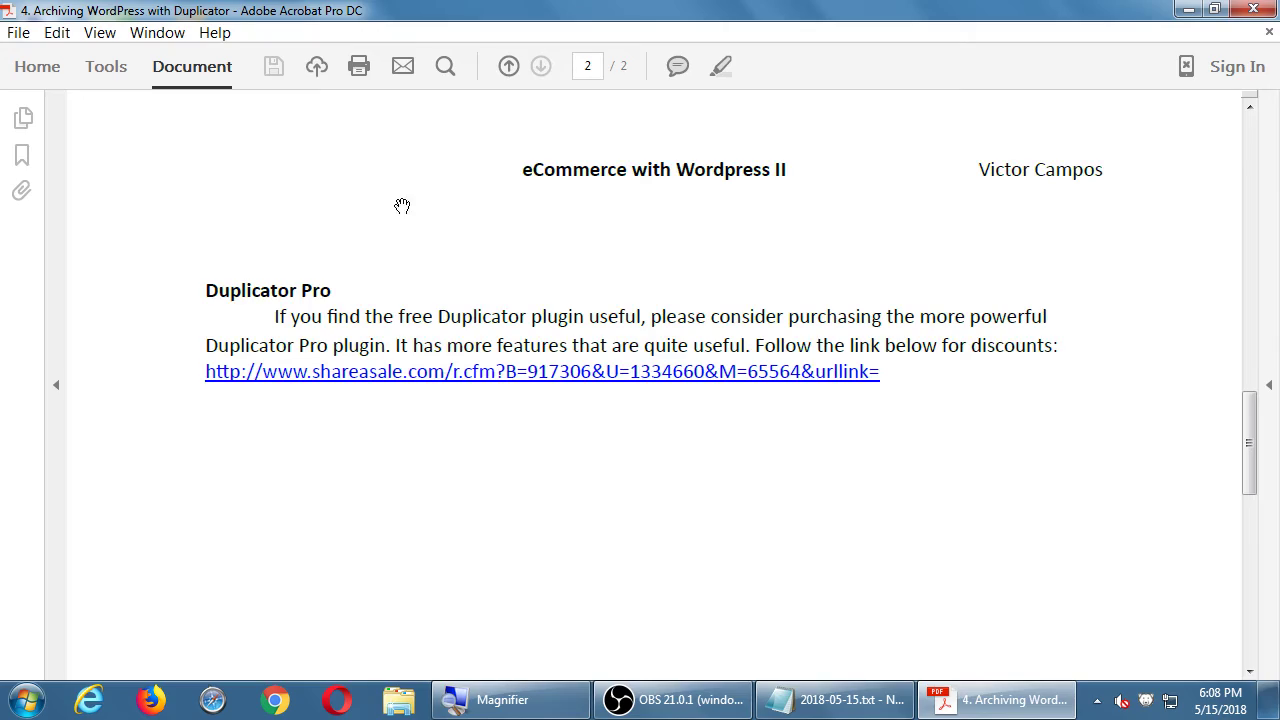
{"action": "scroll", "coordinate": [471, 357], "scroll_direction": "up", "scroll_amount": 10}
{"action": "scroll", "coordinate": [503, 320], "scroll_direction": "up", "scroll_amount": 3}
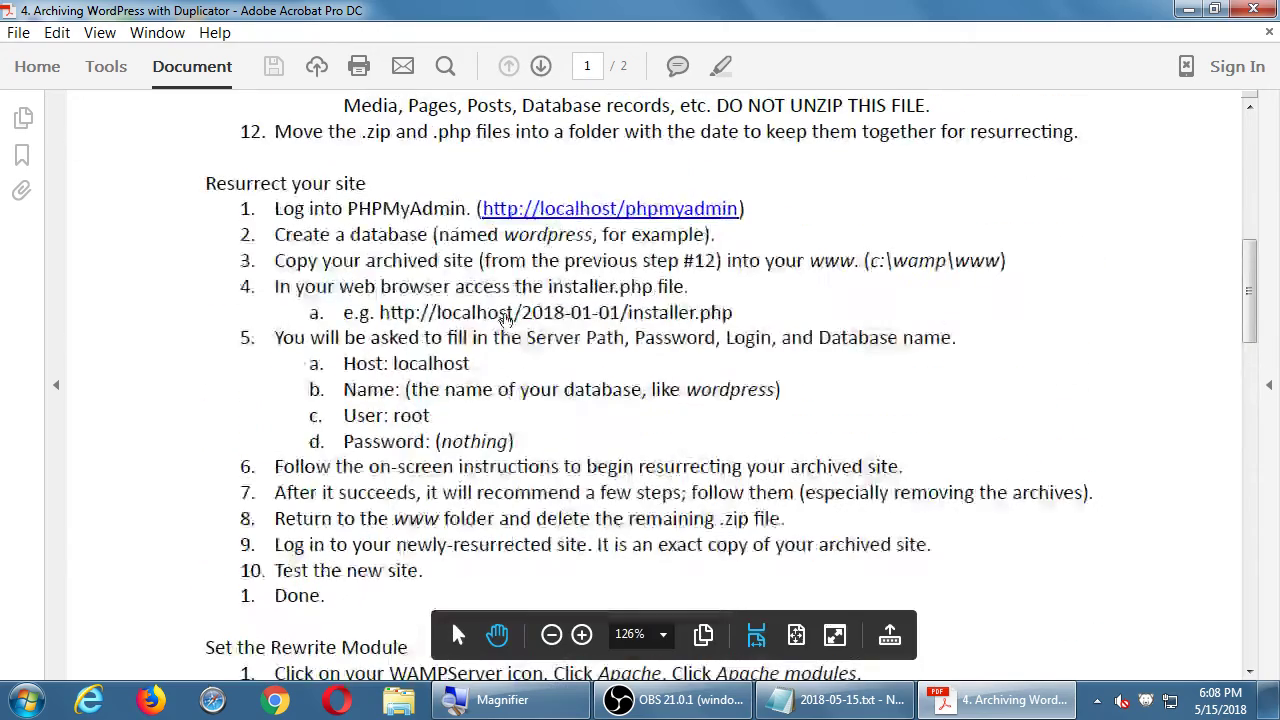
{"action": "left_click", "coordinate": [830, 411]}
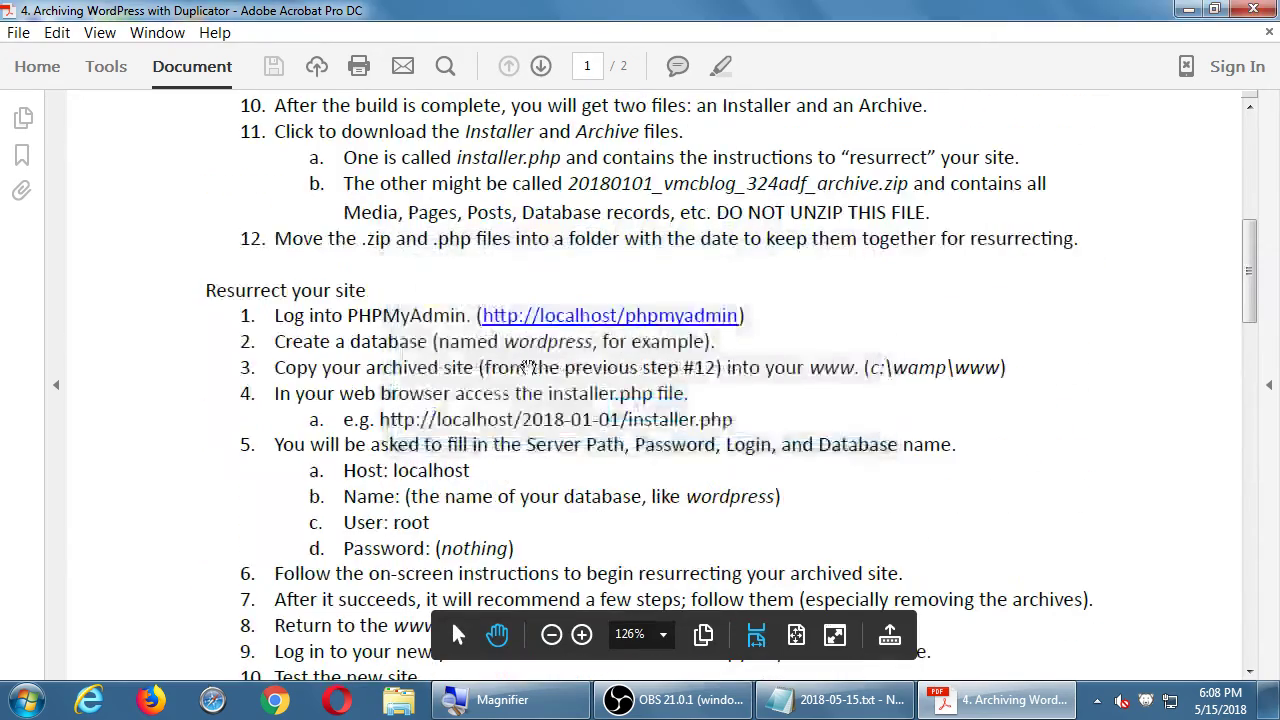
{"action": "scroll", "coordinate": [420, 160], "scroll_direction": "down", "scroll_amount": 3}
{"action": "scroll", "coordinate": [420, 160], "scroll_direction": "up", "scroll_amount": 2}
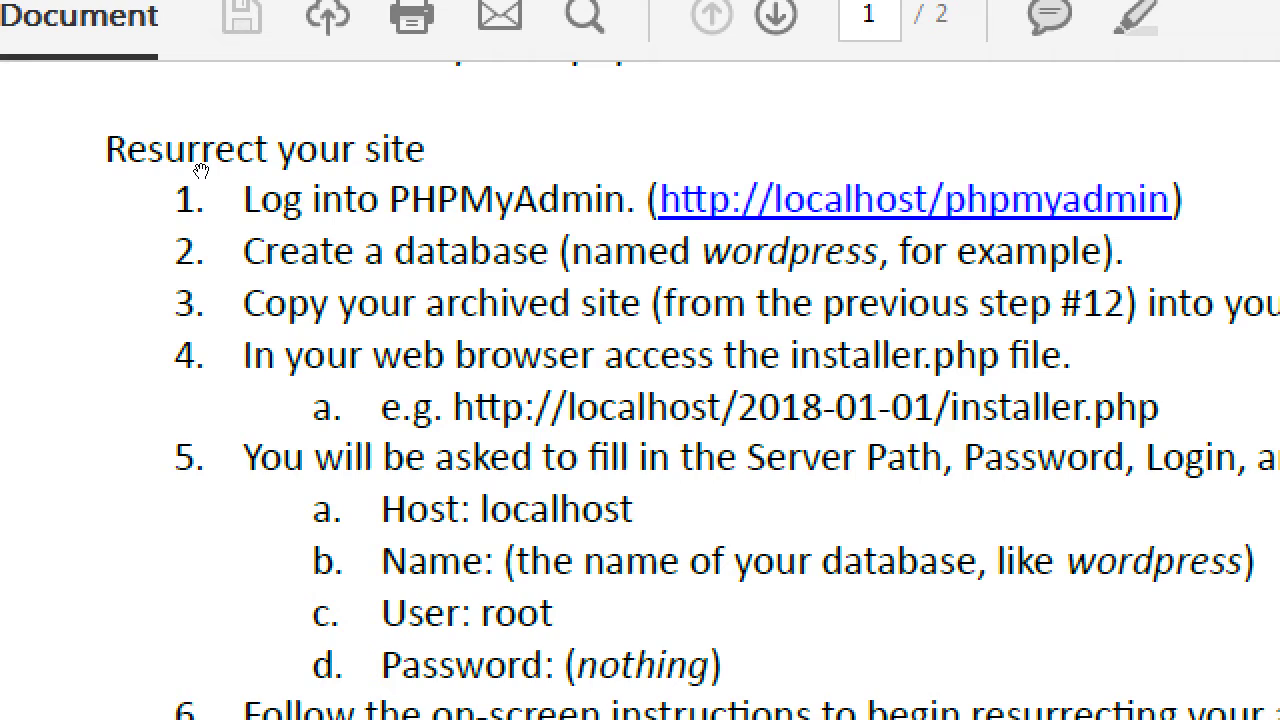
- Start Wampserver64 from the desktop and bring the archiving PDF back to its "Resurrect your site" instructions
{"action": "key", "text": "super+d"}
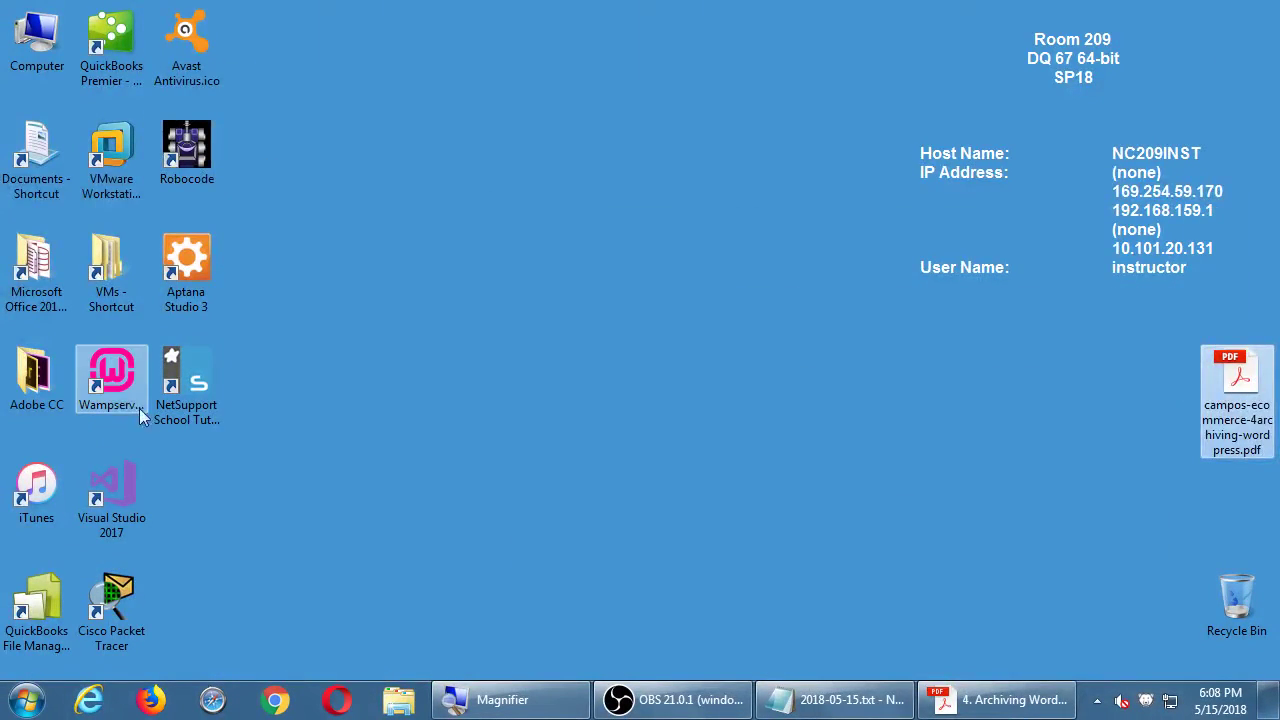
{"action": "double_click", "coordinate": [114, 394]}
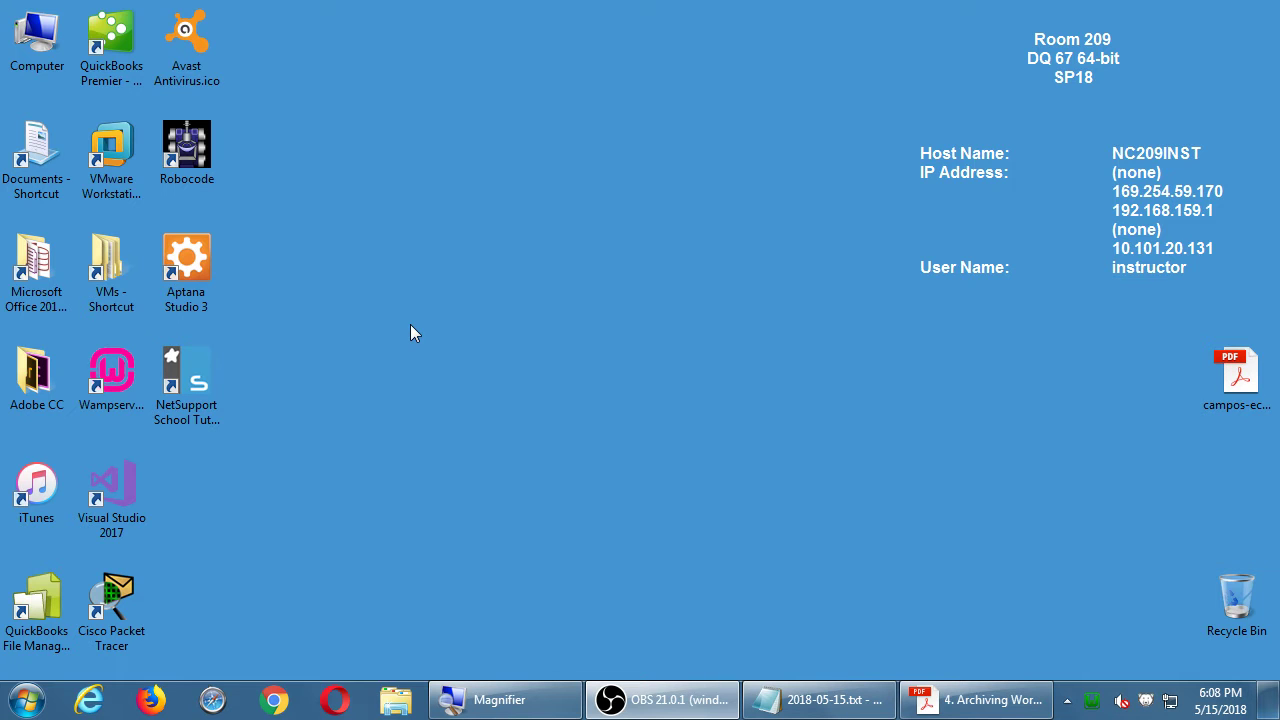
{"action": "left_click", "coordinate": [975, 699]}
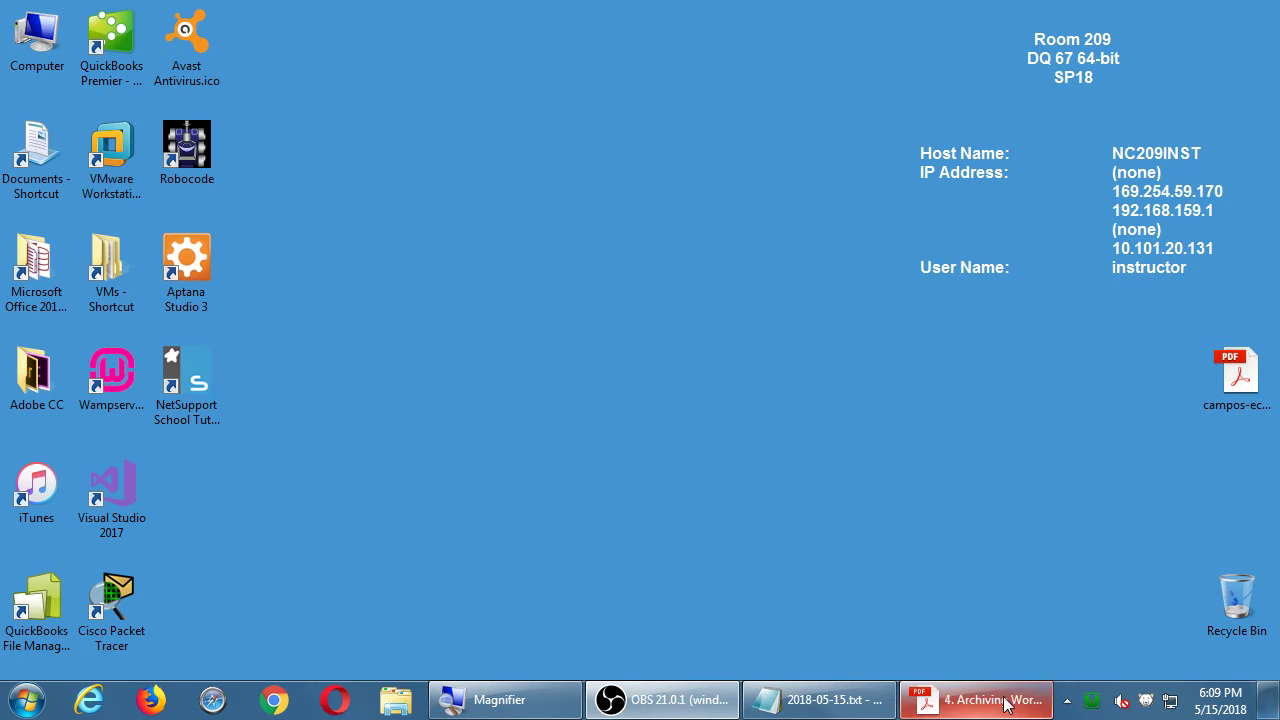
{"action": "scroll", "coordinate": [490, 399], "scroll_direction": "up", "scroll_amount": 3}
{"action": "scroll", "coordinate": [488, 398], "scroll_direction": "up", "scroll_amount": 9}
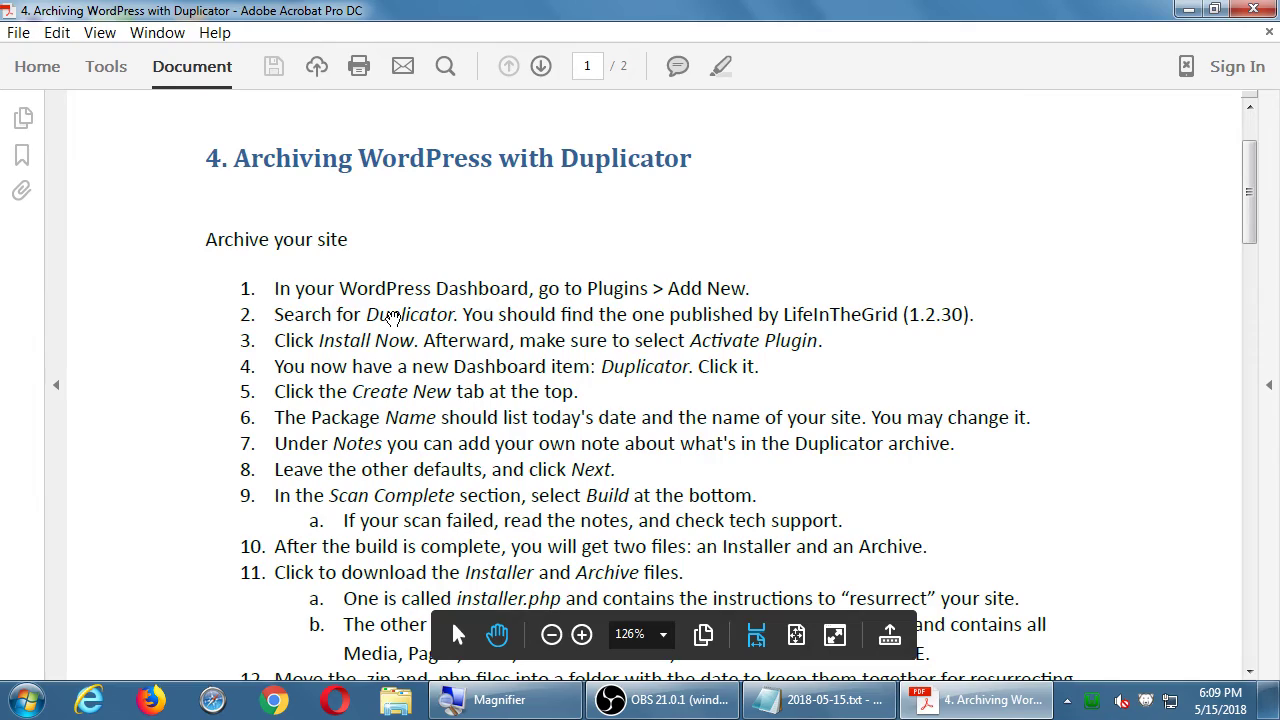
{"action": "scroll", "coordinate": [450, 351], "scroll_direction": "down", "scroll_amount": 8}
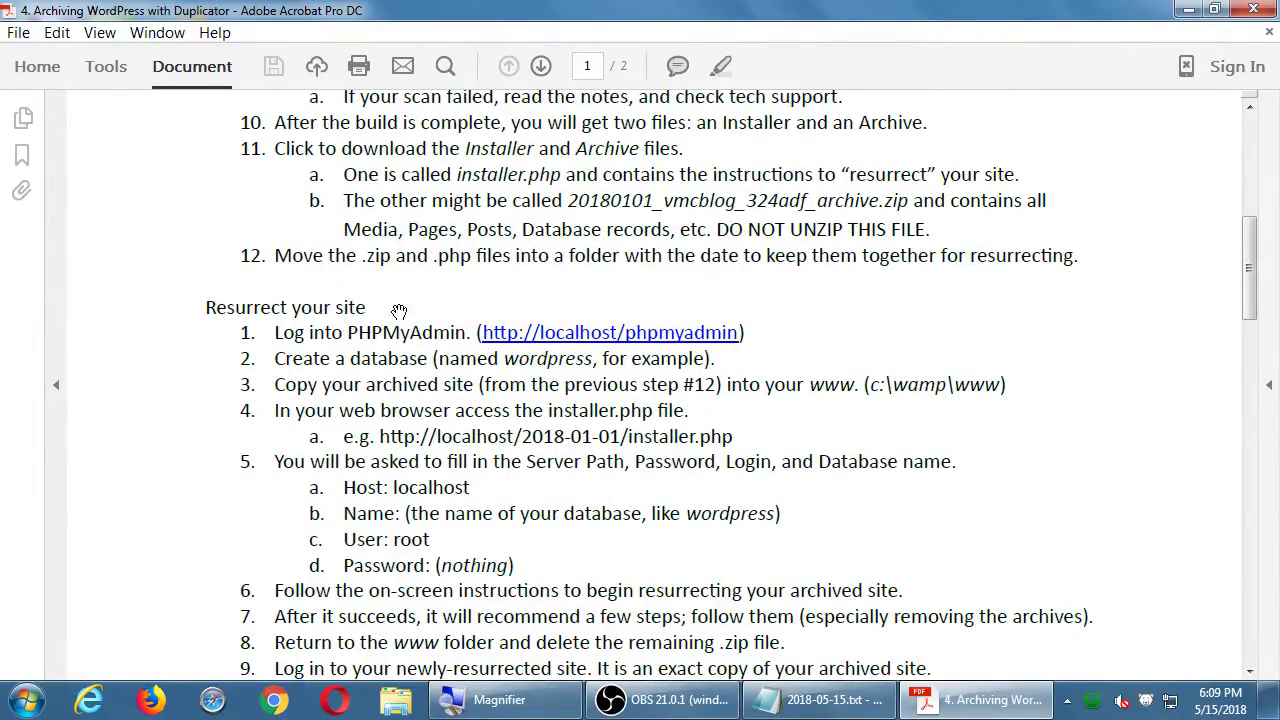
{"action": "scroll", "coordinate": [400, 310], "scroll_direction": "down", "scroll_amount": 3}
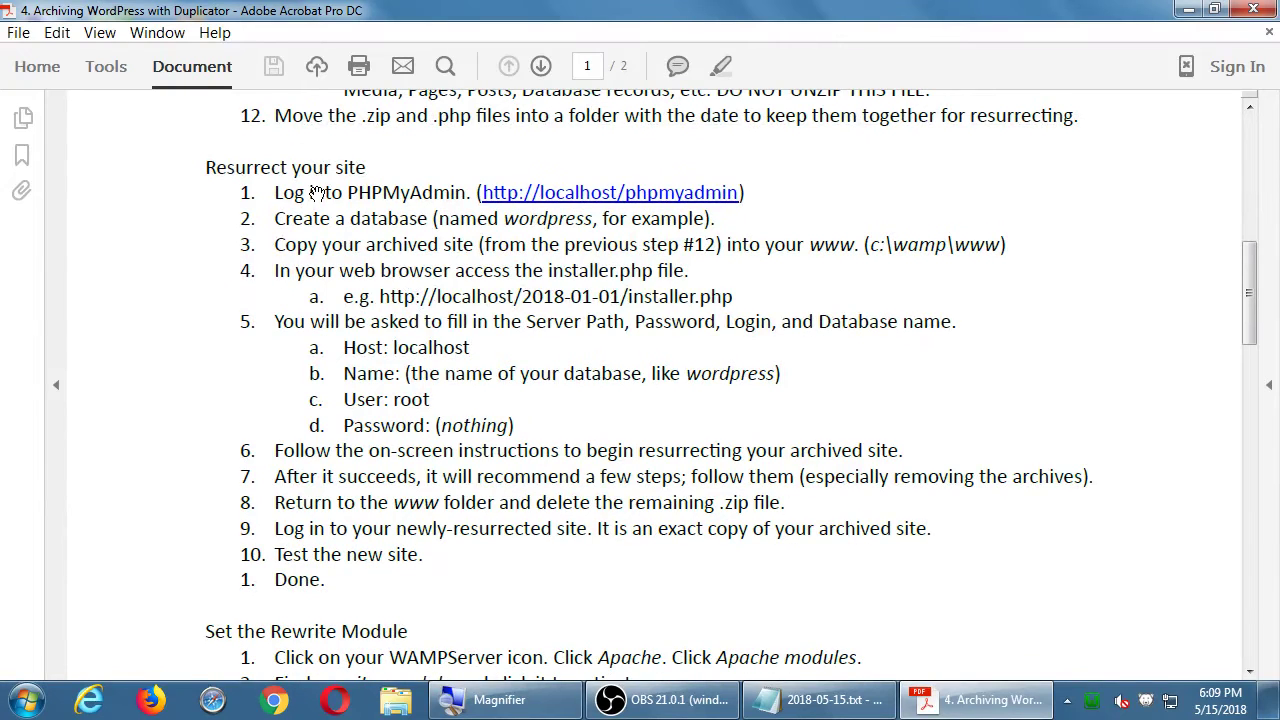
{"action": "scroll", "coordinate": [322, 200], "scroll_direction": "down", "scroll_amount": 1}
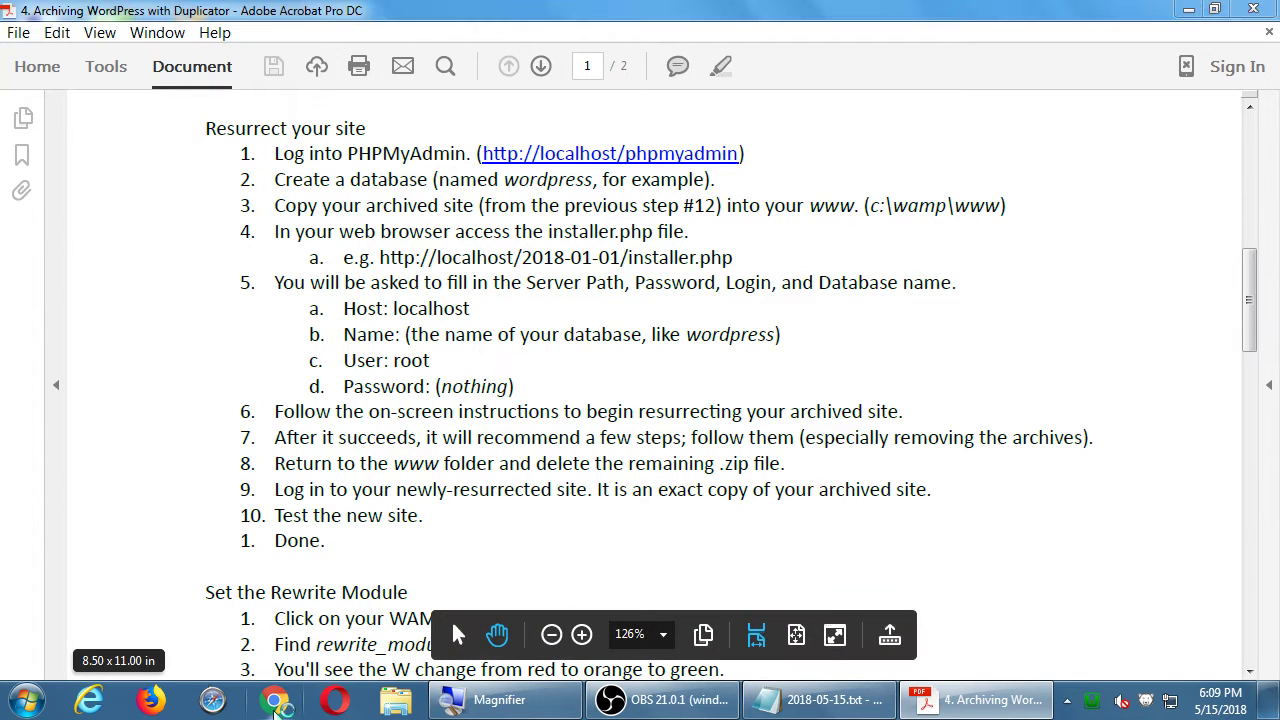
{"action": "left_click", "coordinate": [275, 703]}
{"action": "left_click_drag", "start_coordinate": [486, 20], "coordinate": [875, 196]}
{"action": "key", "text": "super+plus"}
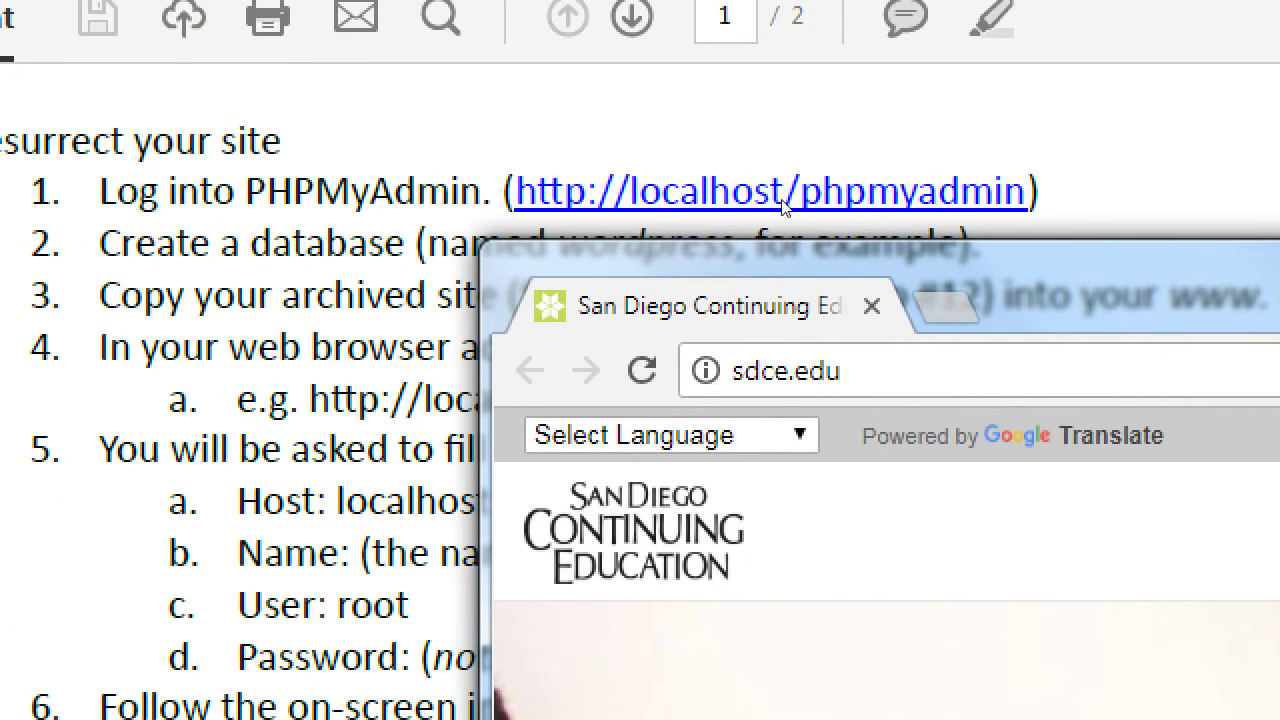
{"action": "key", "text": "ctrl+l"}
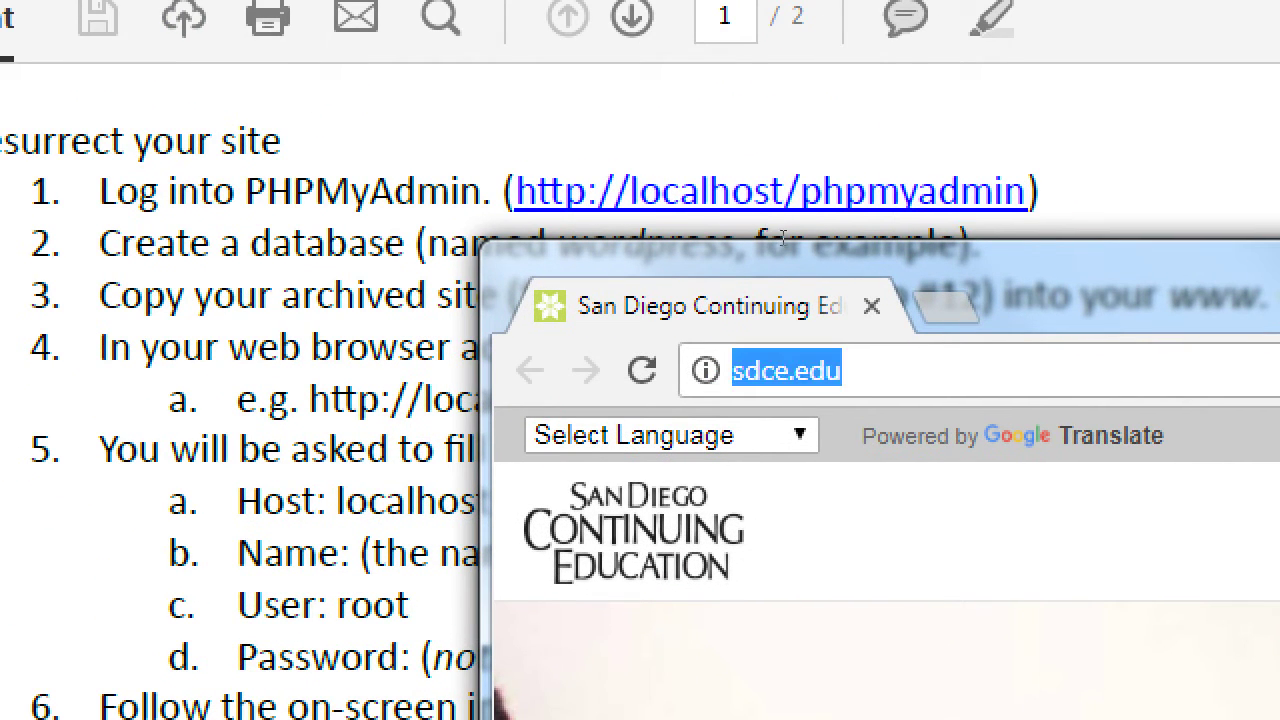
{"action": "type", "text": "http://"}
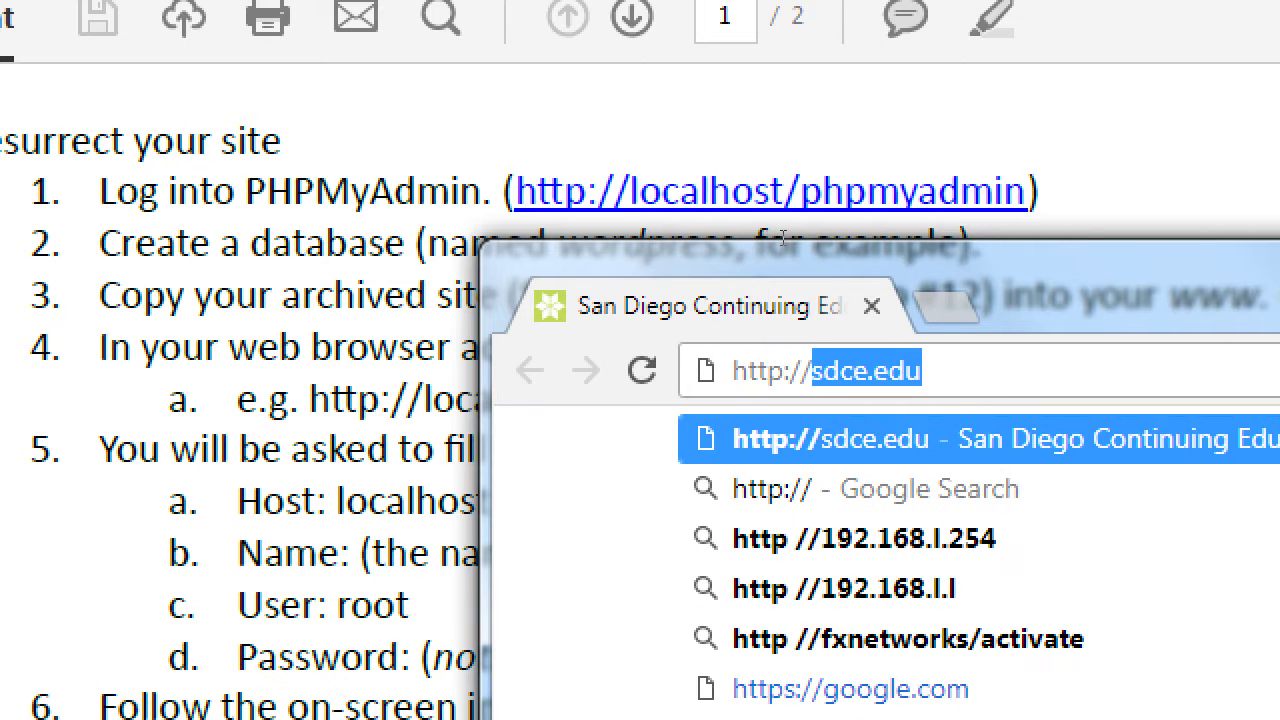
{"action": "type", "text": "localhost"}
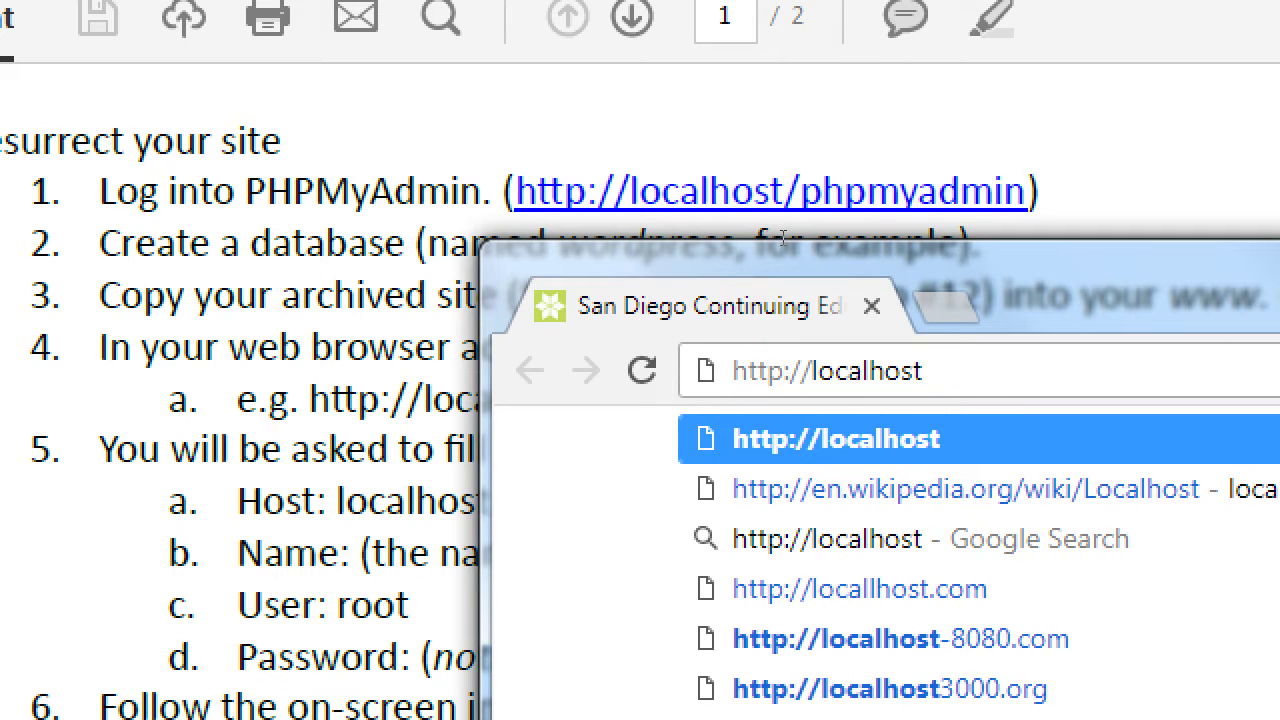
{"action": "type", "text": "/phpmya"}
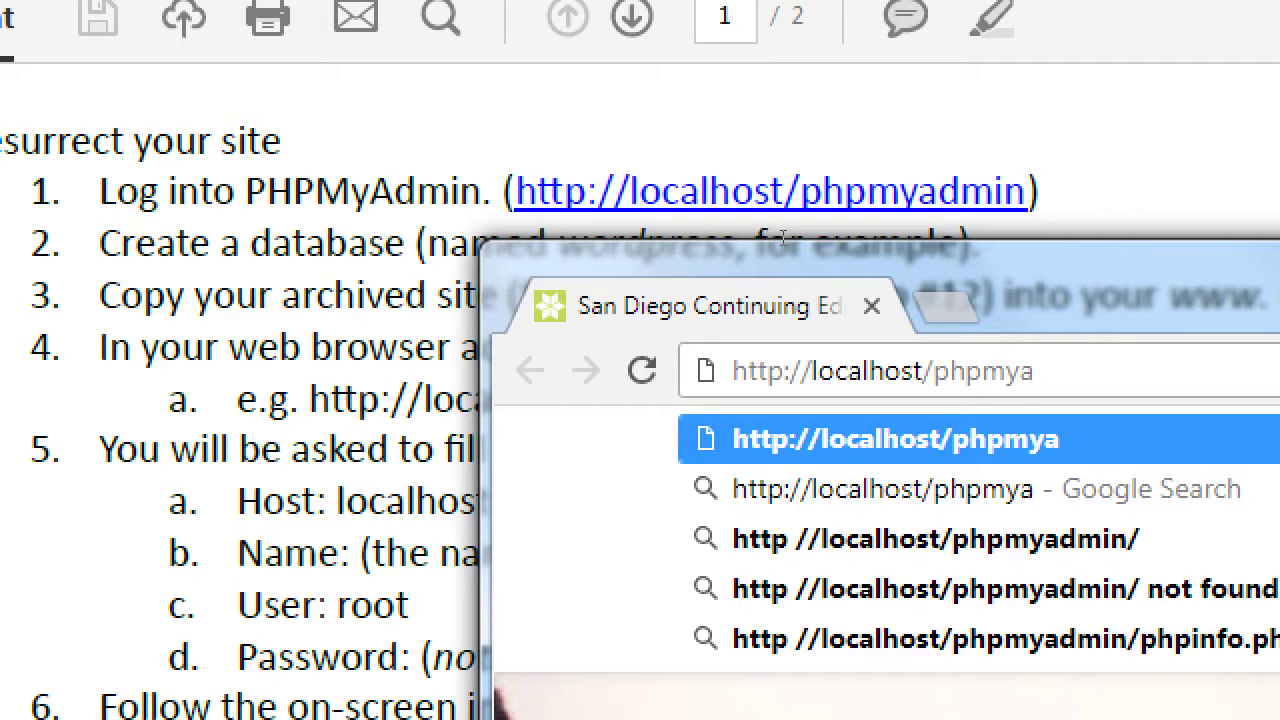
{"action": "key", "text": "BackSpace"}
{"action": "key", "text": "BackSpace"}
{"action": "type", "text": "yadmin"}
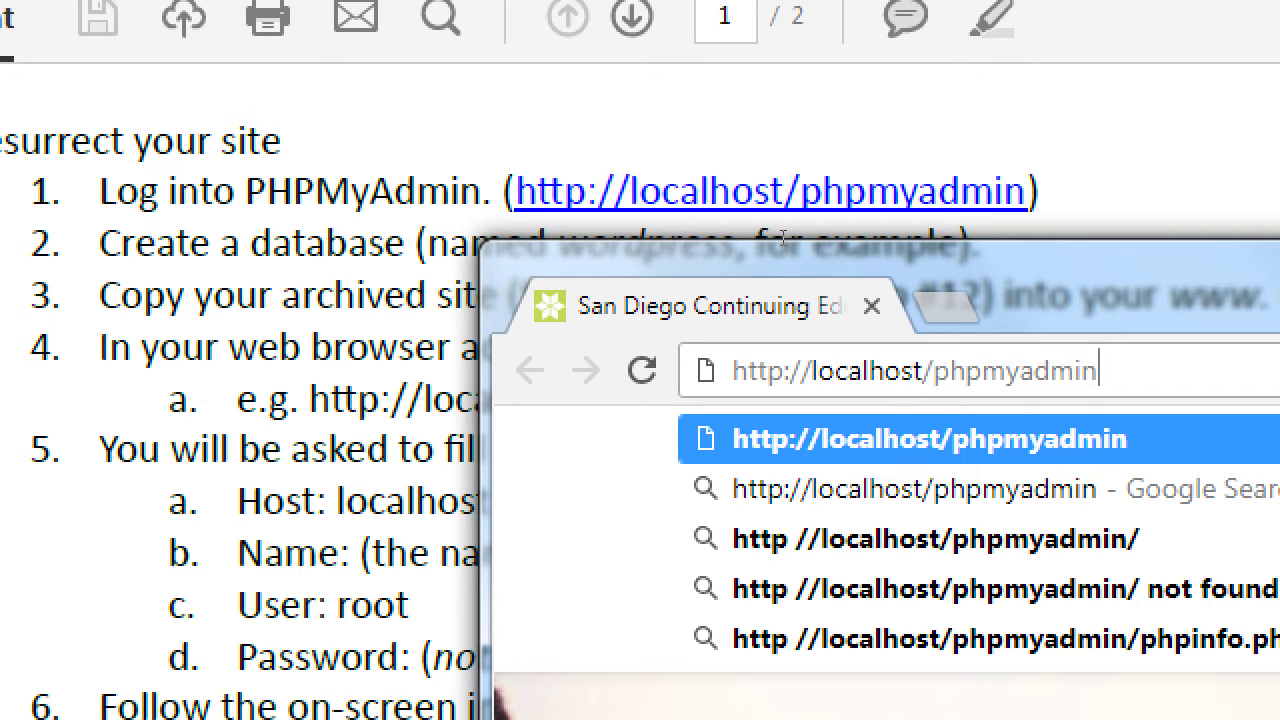
{"action": "key", "text": "Return"}
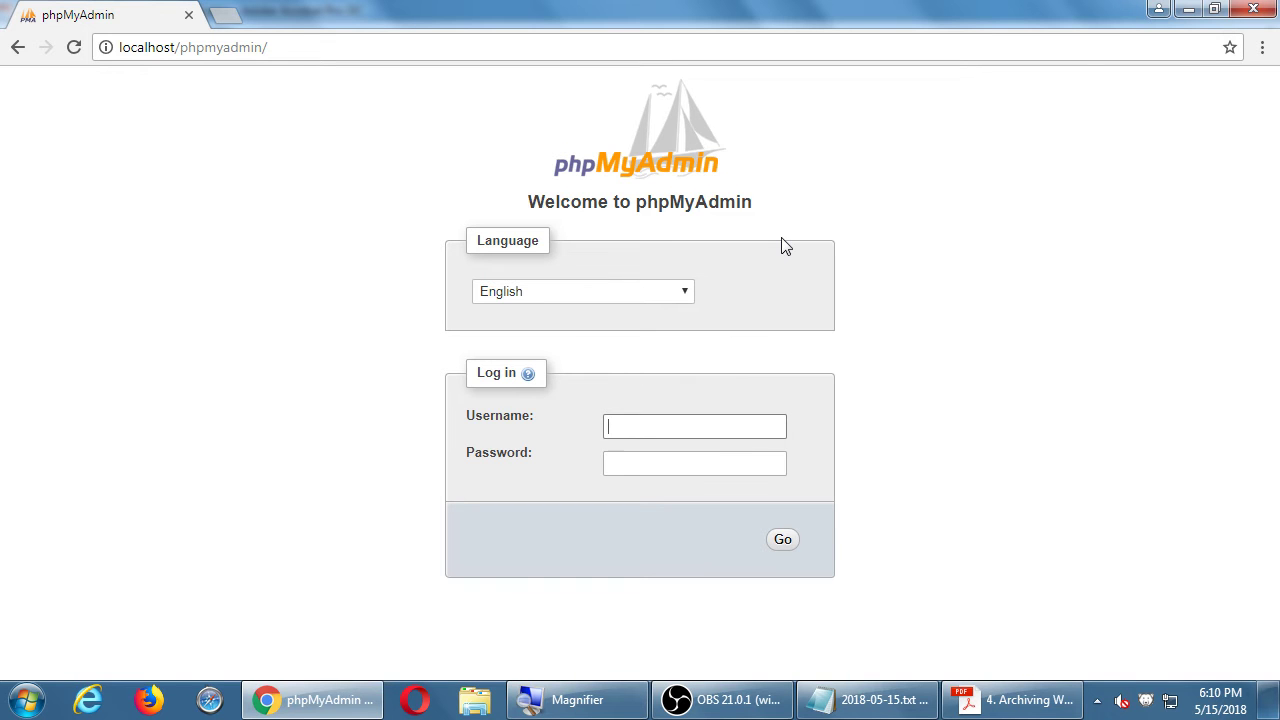
- Revisit the Wampserver64 desktop shortcut and the phpMyAdmin login page, and consult the PDF's "Resurrect your site" instructions
{"action": "key", "text": "super+d"}
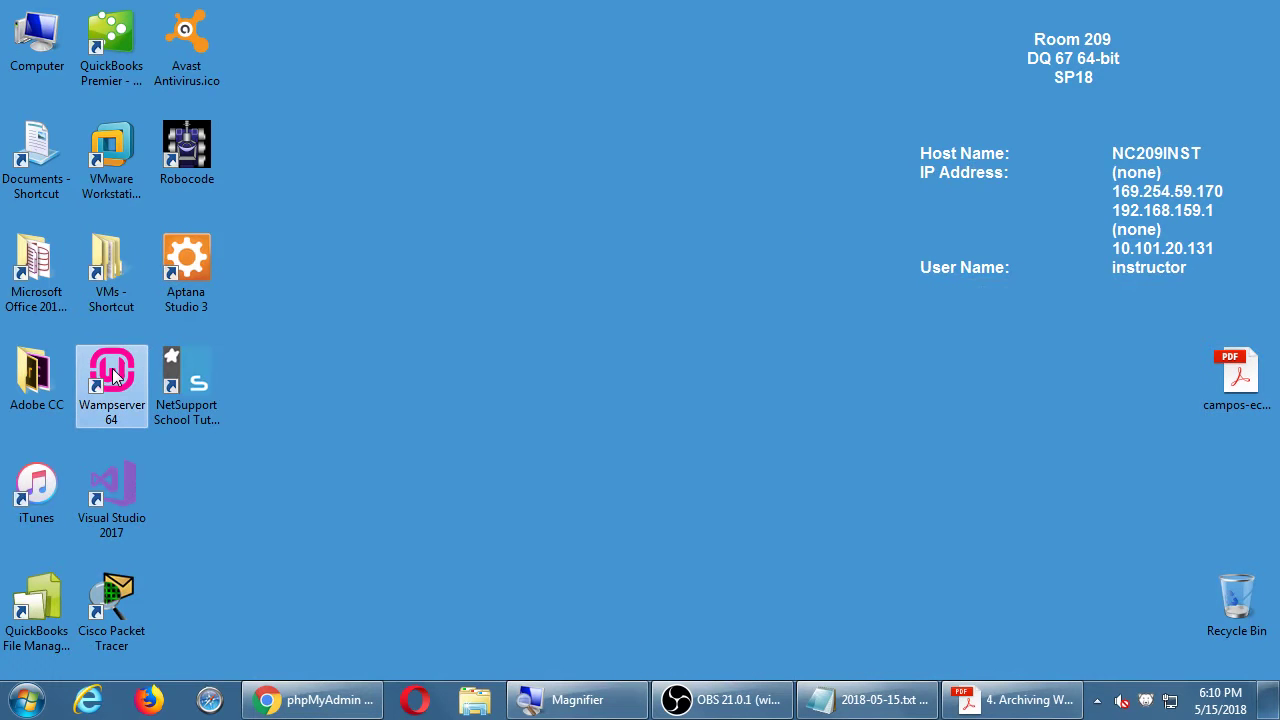
{"action": "double_click", "coordinate": [113, 378]}
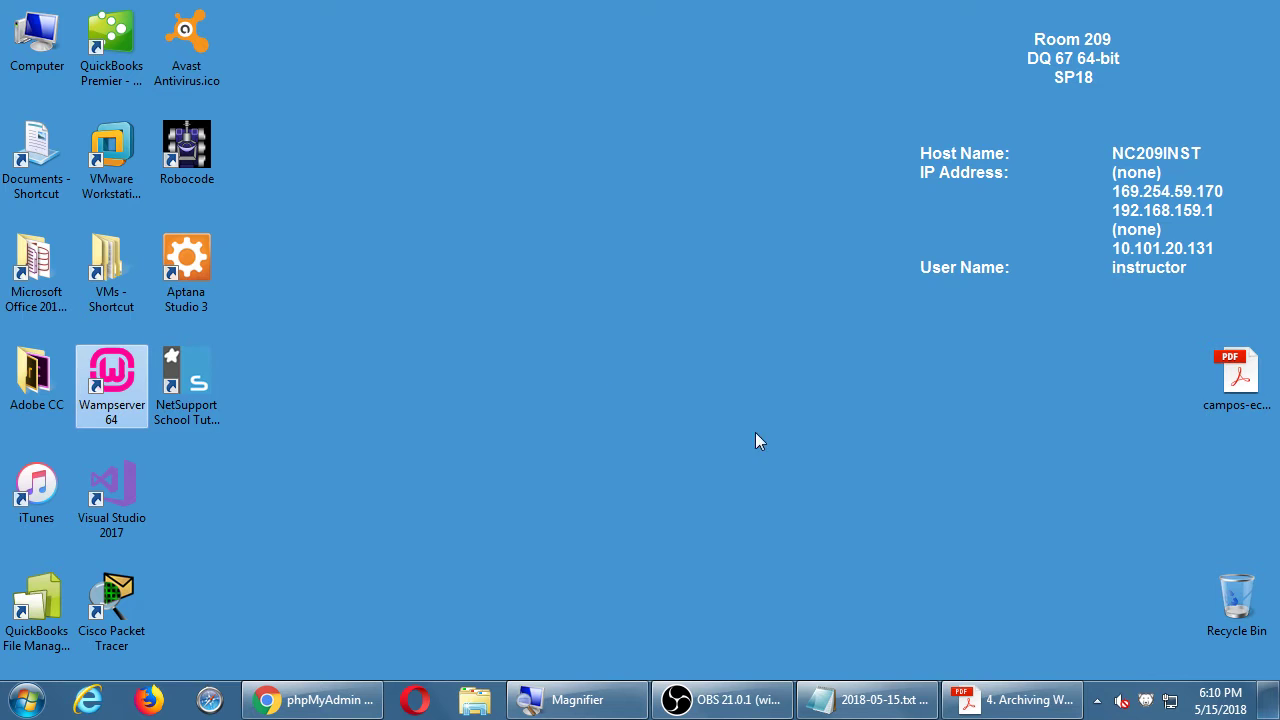
{"action": "left_click", "coordinate": [364, 699]}
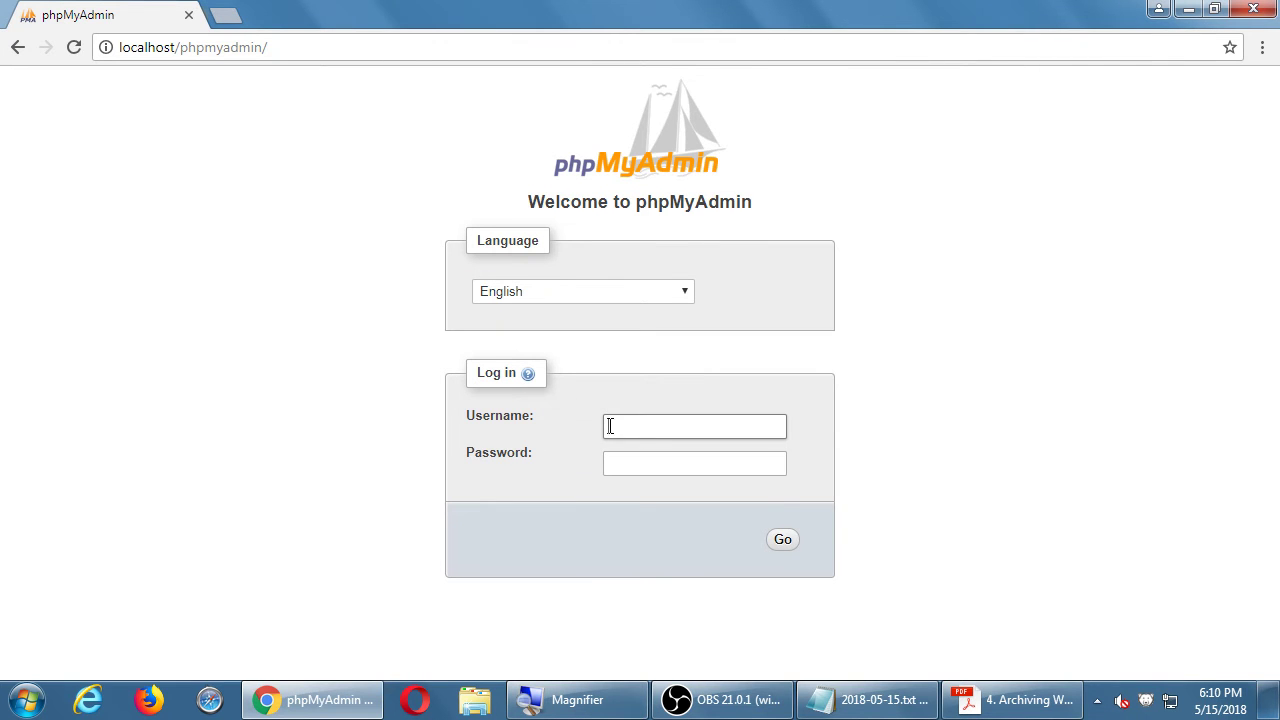
{"action": "left_click", "coordinate": [1013, 699]}
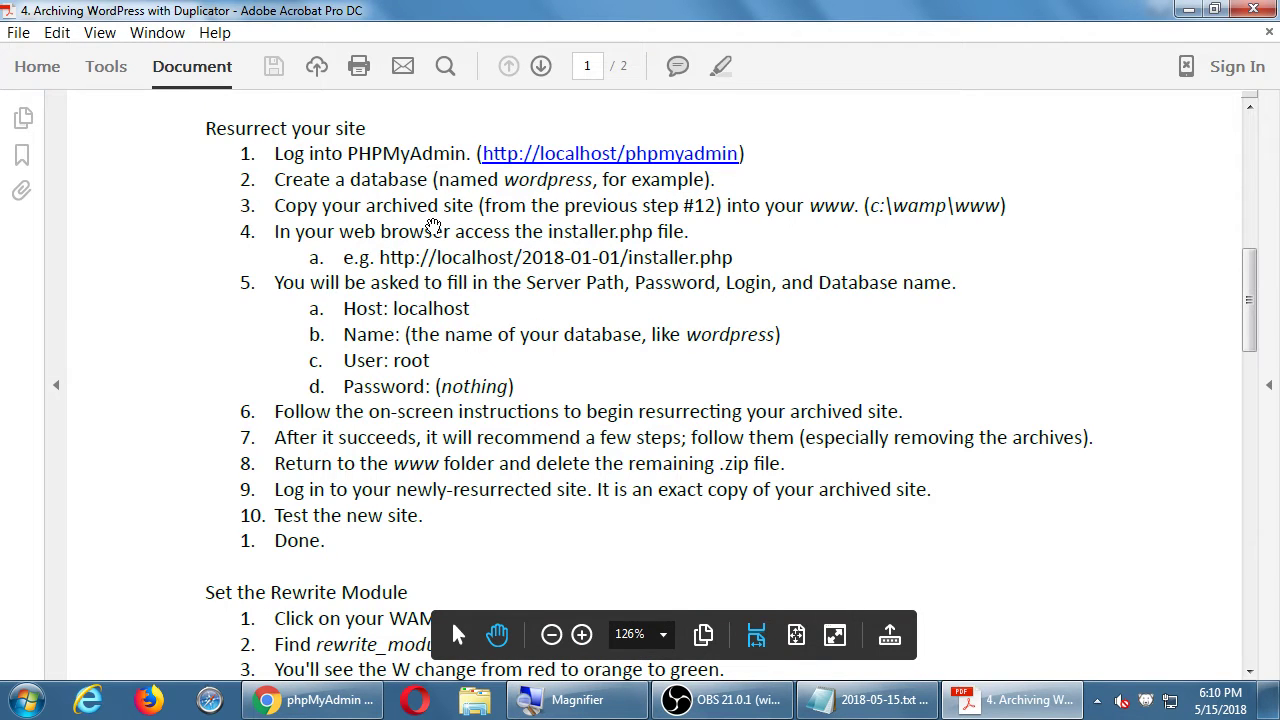
- Return to the phpMyAdmin login page and log in with the username root and a blank password
{"action": "key", "text": "alt+Tab"}
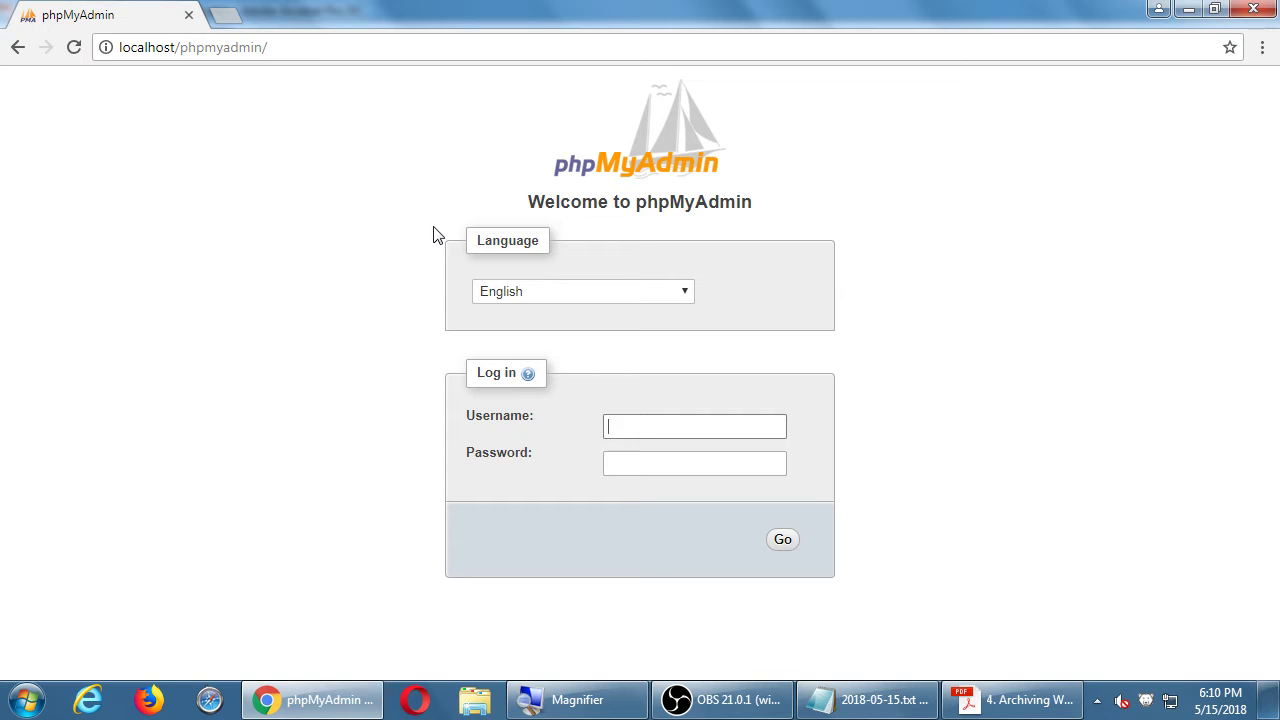
{"action": "type", "text": "root"}
{"action": "key", "text": "Return"}
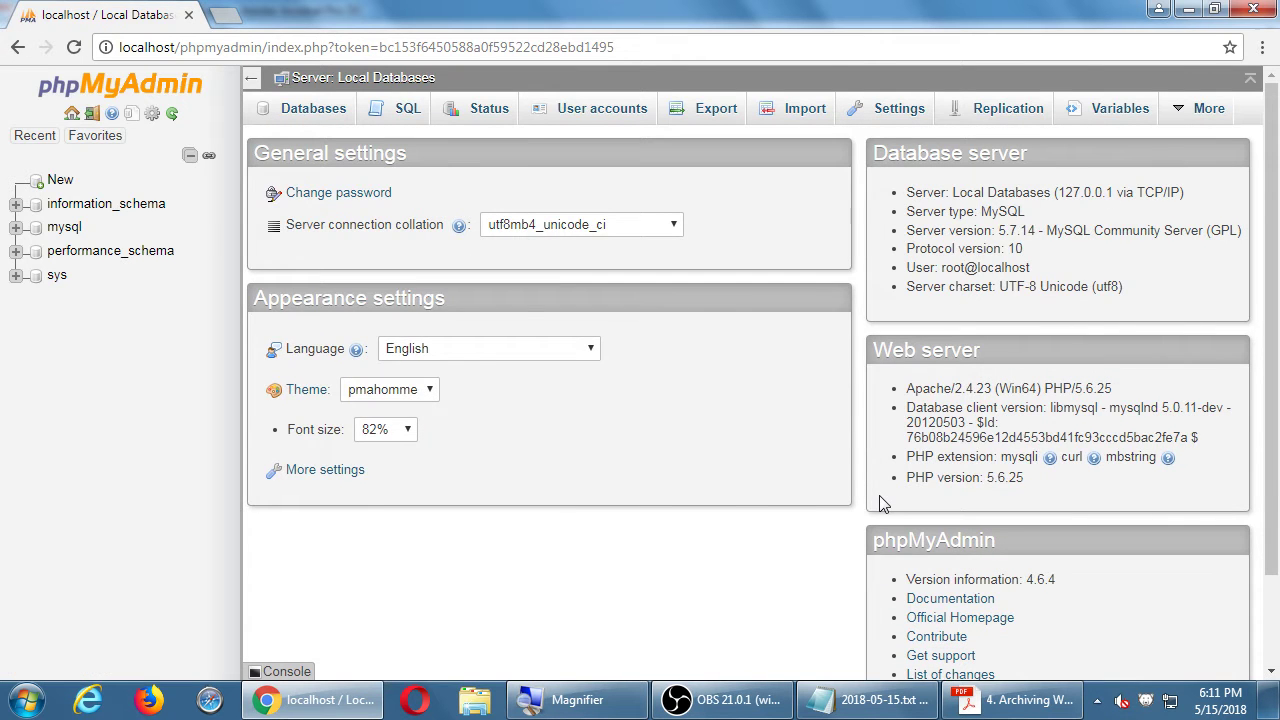
- Check the handout's database instruction, then enter kittycat as the name for a new database in phpMyAdmin
{"action": "key", "text": "alt+Tab"}
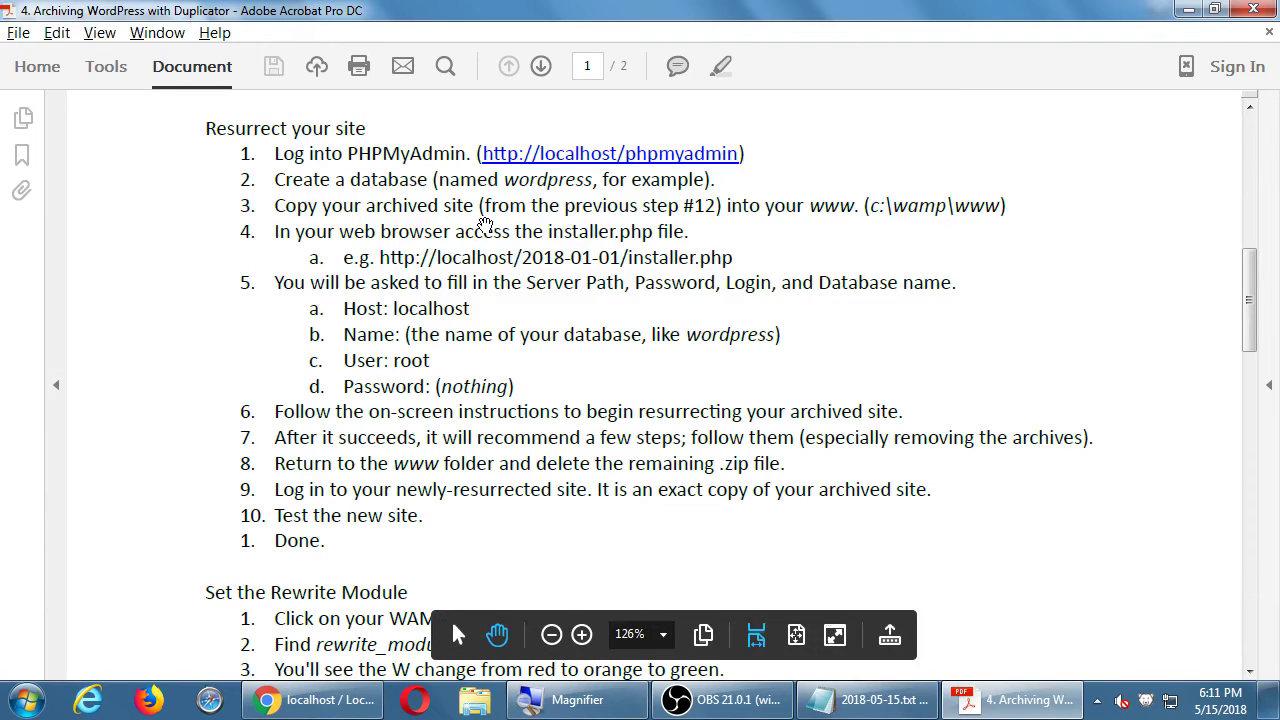
{"action": "key", "text": "alt+Tab"}
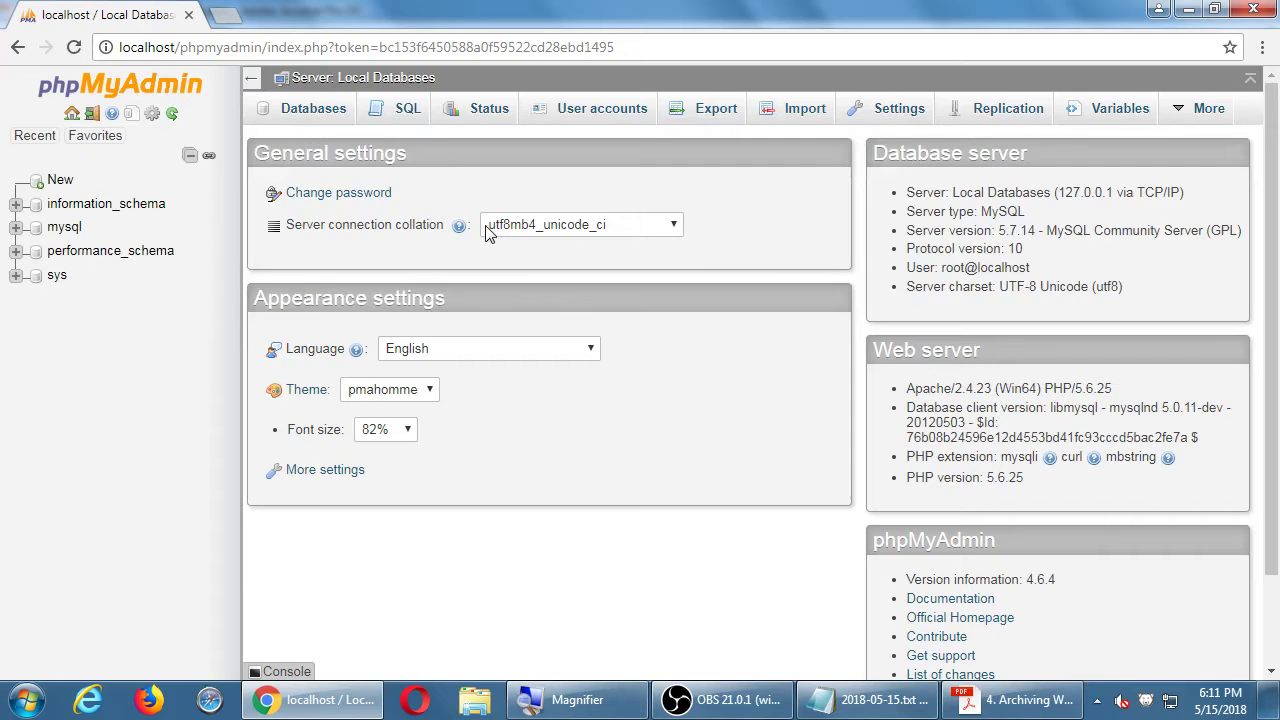
{"action": "key", "text": "super+plus"}
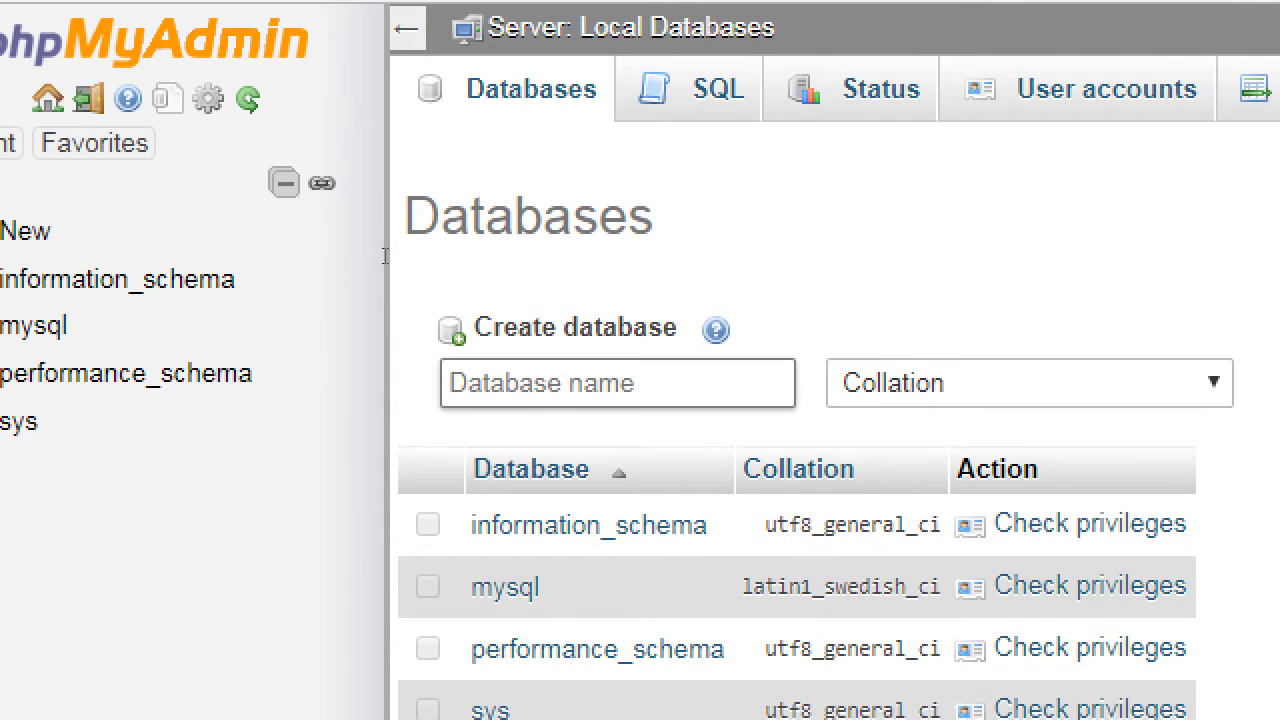
{"action": "type", "text": "kittycat"}
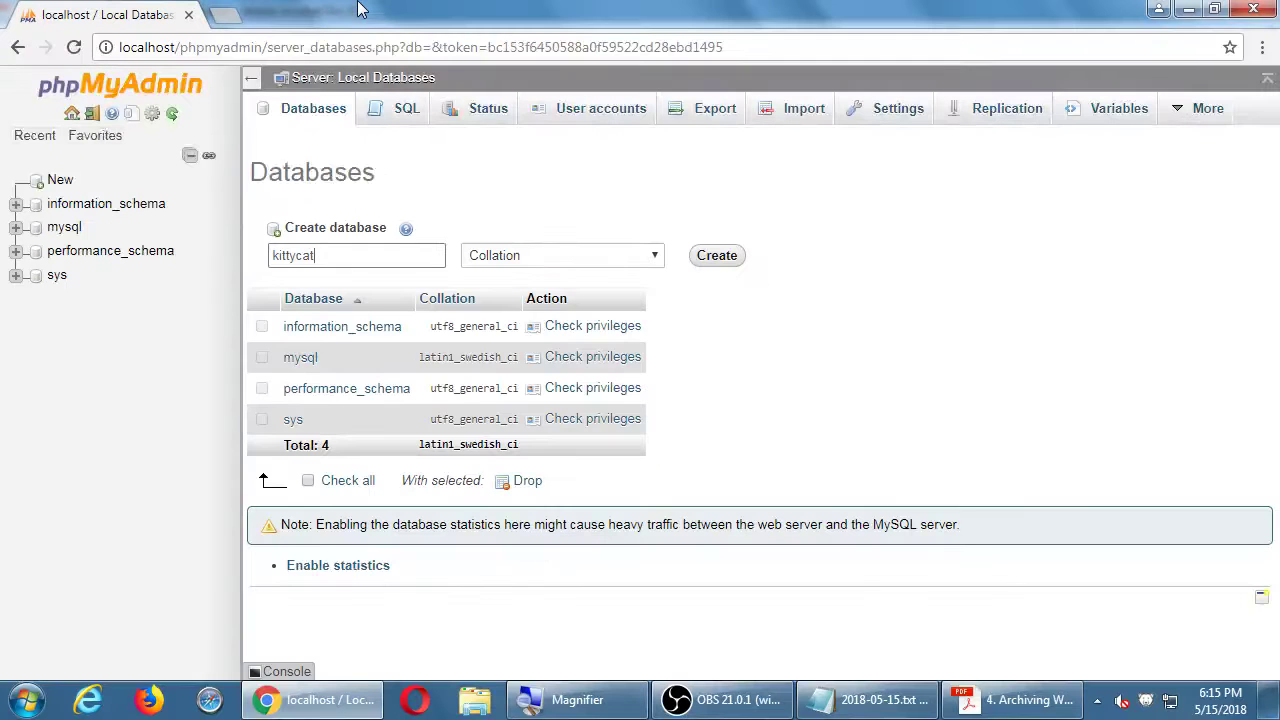
- Switch to the 2018-05-15.txt file in Notepad and start it with a "Note:" heading followed by an indented line
{"action": "left_click", "coordinate": [835, 699]}
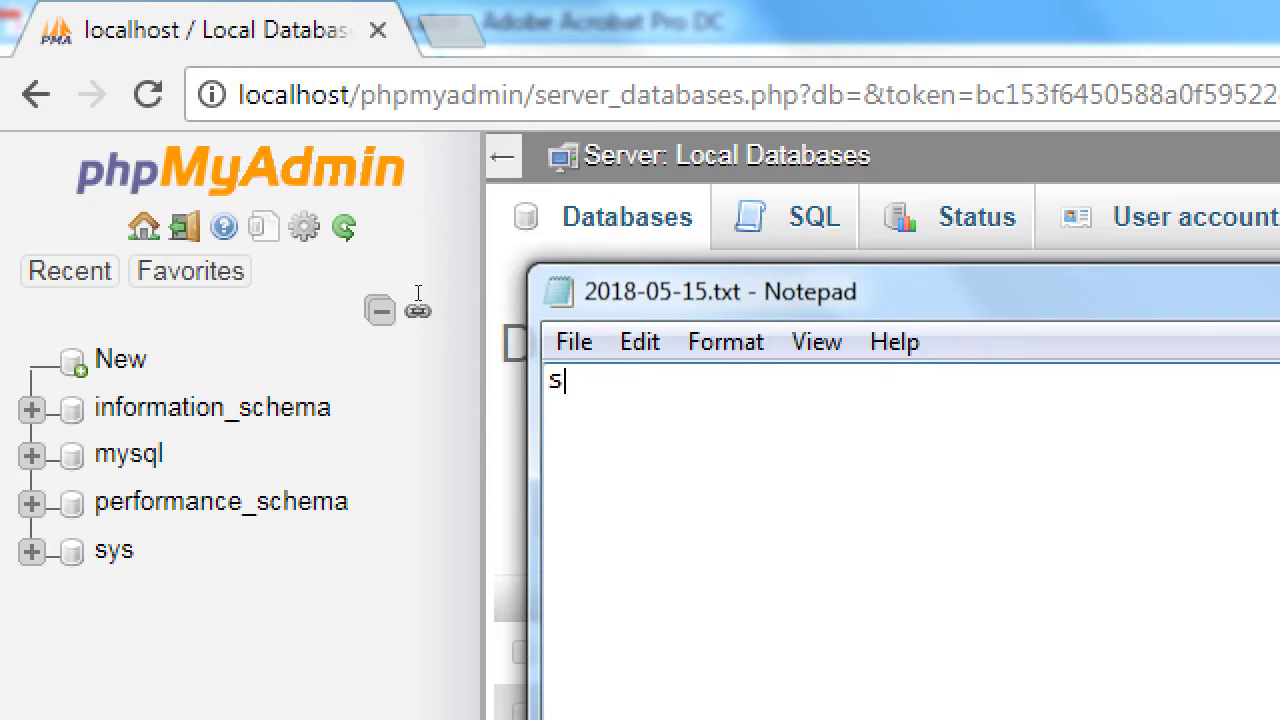
{"action": "key", "text": "BackSpace"}
{"action": "type", "text": "Note:"}
{"action": "key", "text": "Return"}
{"action": "key", "text": "Tab"}
{"action": "type", "text": "A prv"}
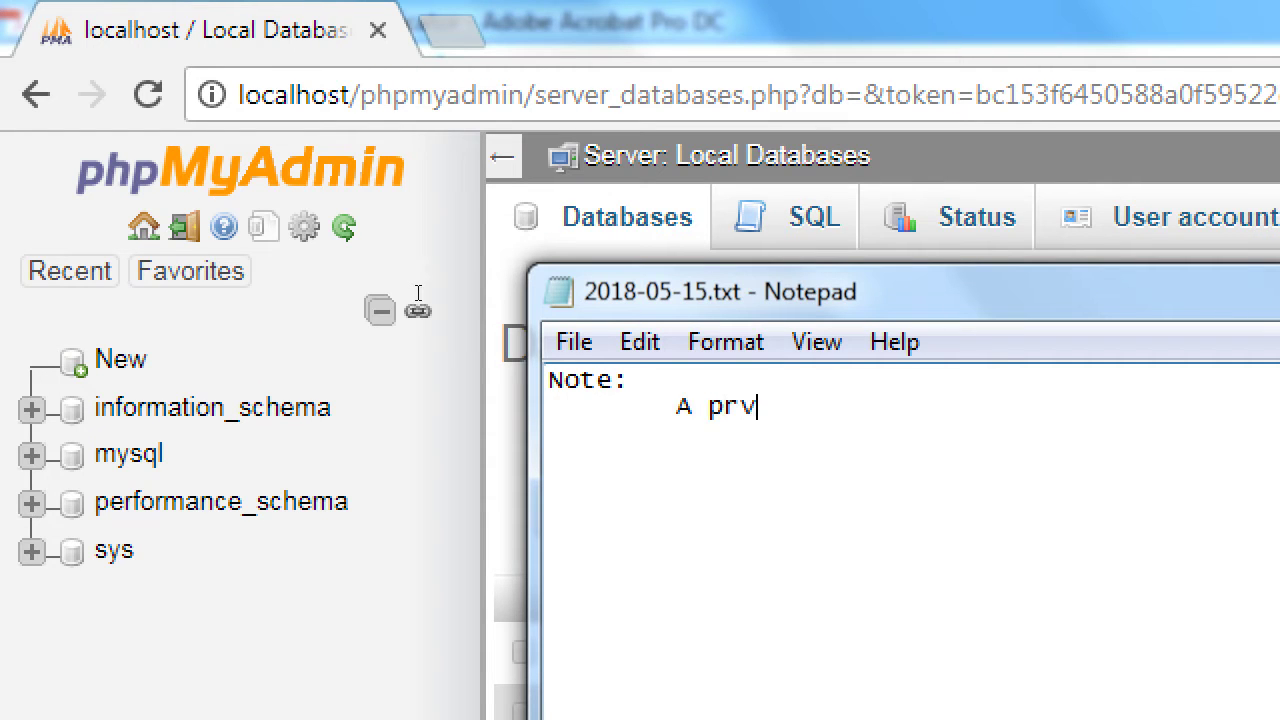
{"action": "key", "text": "BackSpace"}
{"action": "key", "text": "BackSpace"}
{"action": "key", "text": "BackSpace"}
{"action": "type", "text": "previous install"}
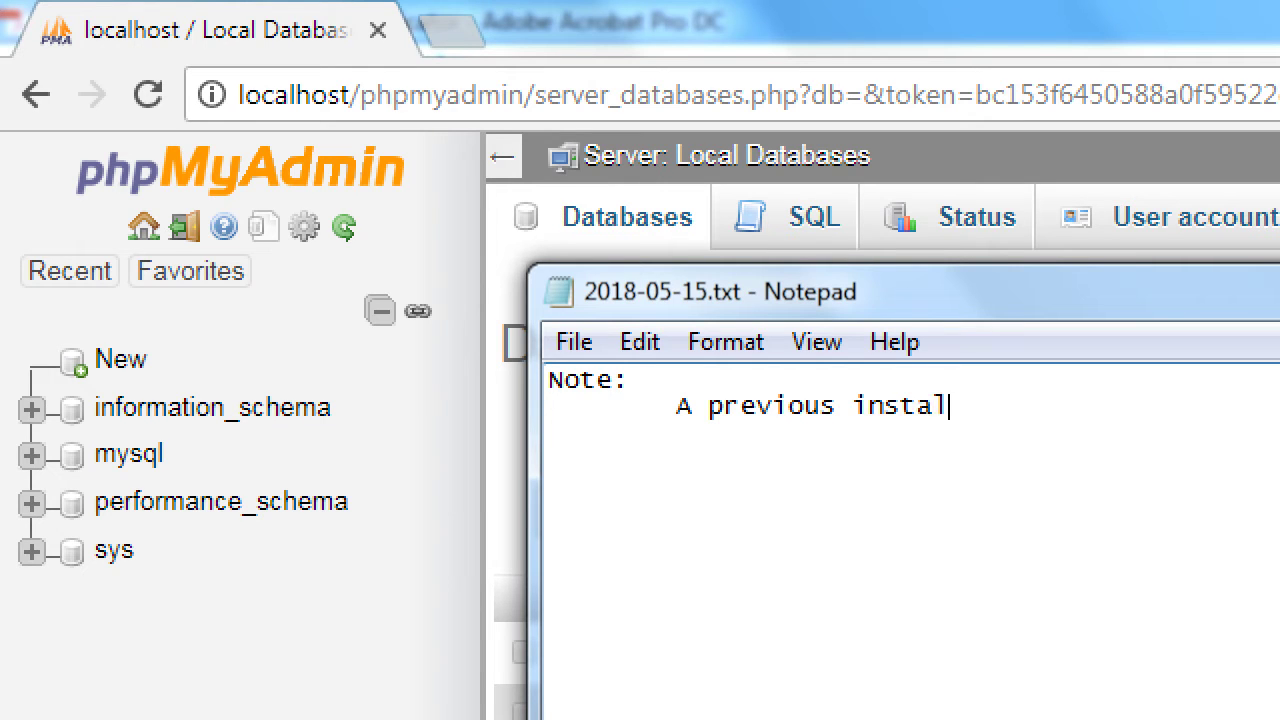
{"action": "type", "text": " o"}
{"action": "key", "text": "BackSpace"}
{"action": "key", "text": "BackSpace"}
{"action": "type", "text": "l of Wordpress"}
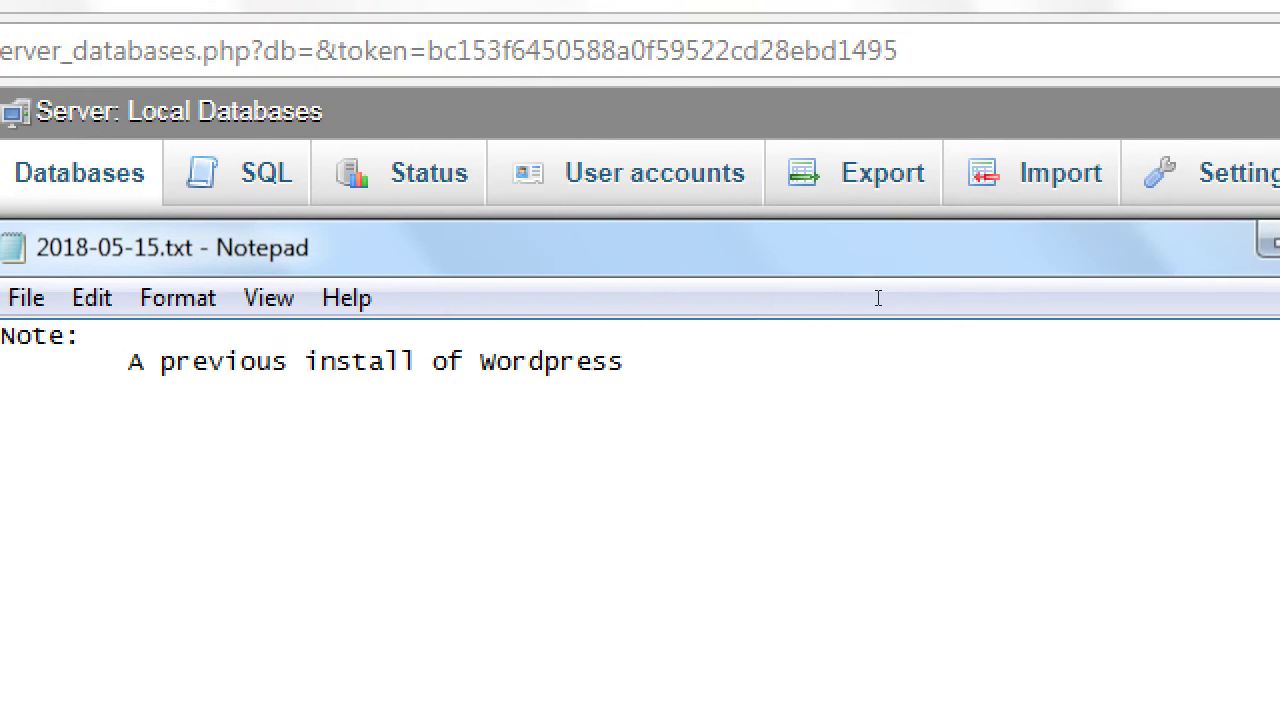
{"action": "key", "text": "shift+Home"}
{"action": "key", "text": "Tab"}
- Write the indented note "A resurrection of a site does not need to have a database named the same as when it was archived" over two lines
{"action": "type", "text": "A new"}
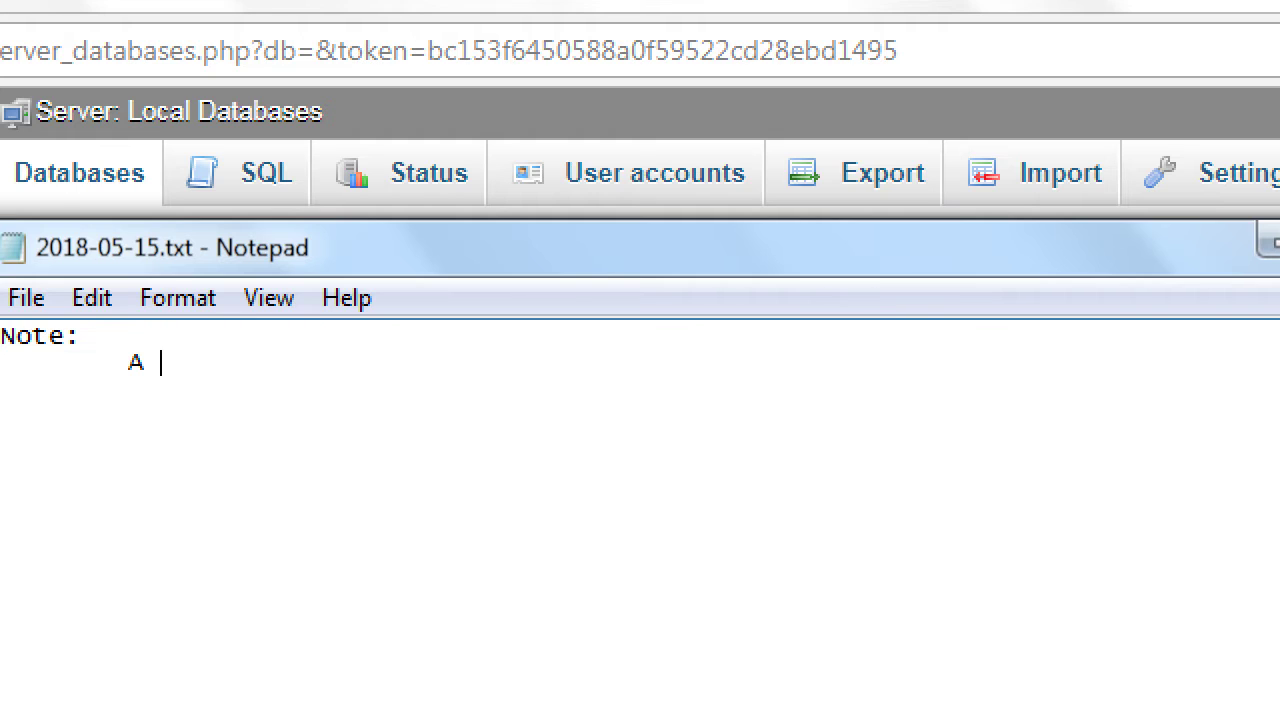
{"action": "key", "text": "BackSpace"}
{"action": "key", "text": "BackSpace"}
{"action": "key", "text": "BackSpace"}
{"action": "key", "text": "BackSpace"}
{"action": "type", "text": "resurrec"}
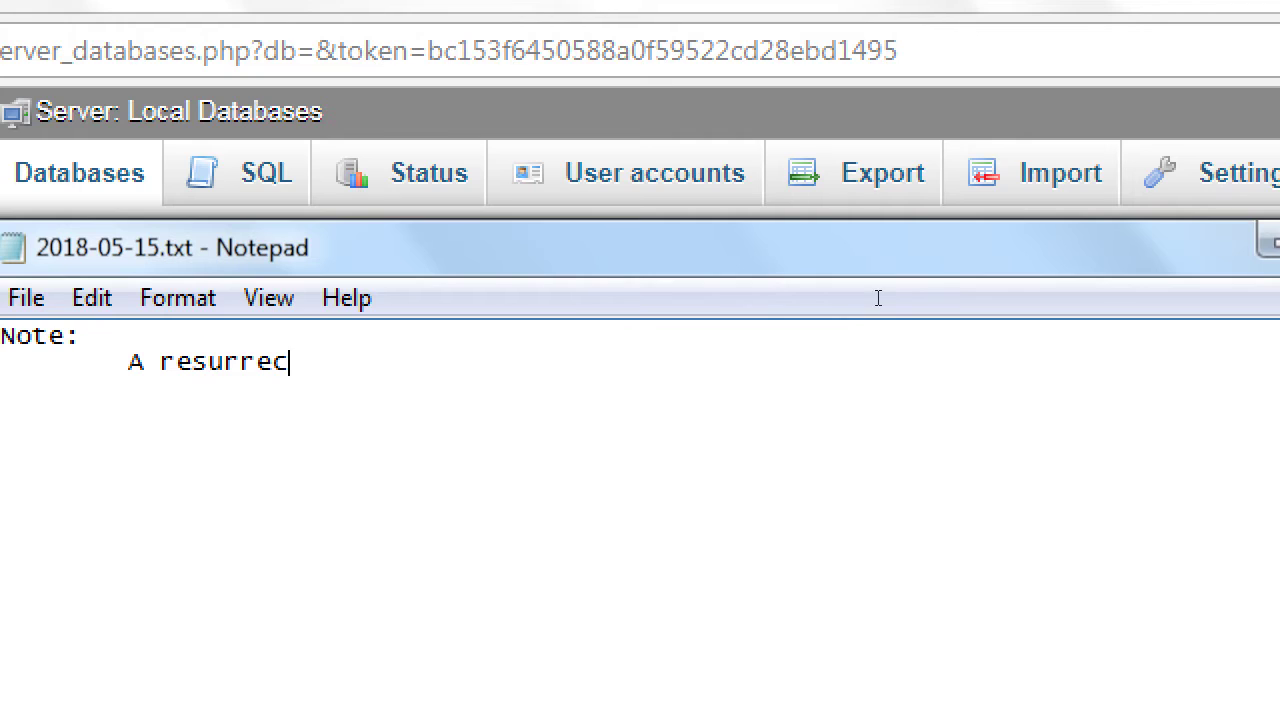
{"action": "type", "text": "tion of a site does"}
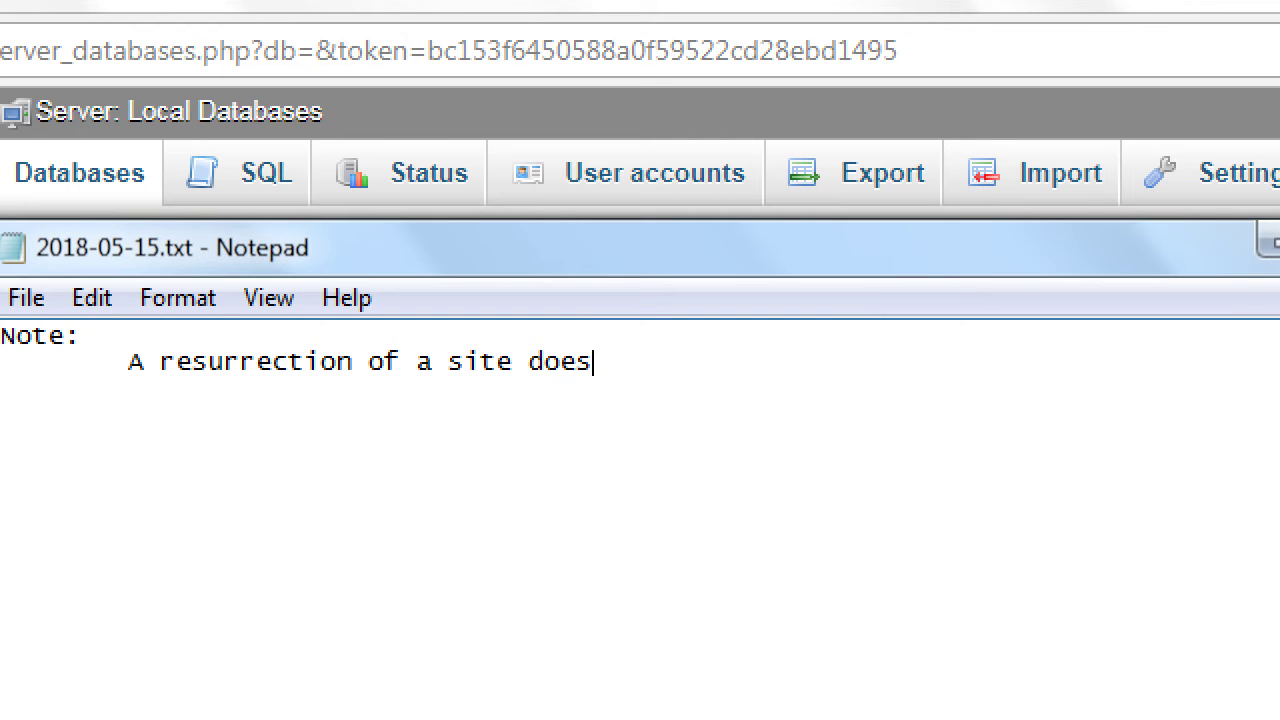
{"action": "type", "text": " not need to hav"}
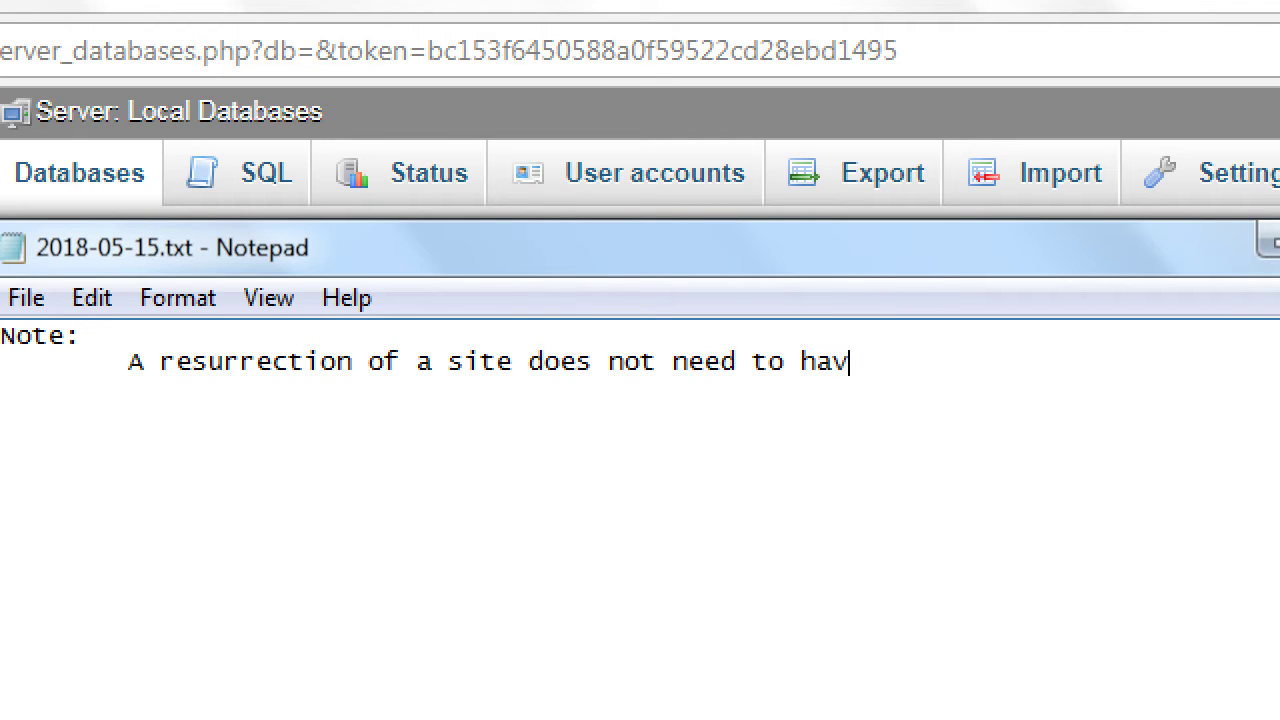
{"action": "type", "text": "e a database na"}
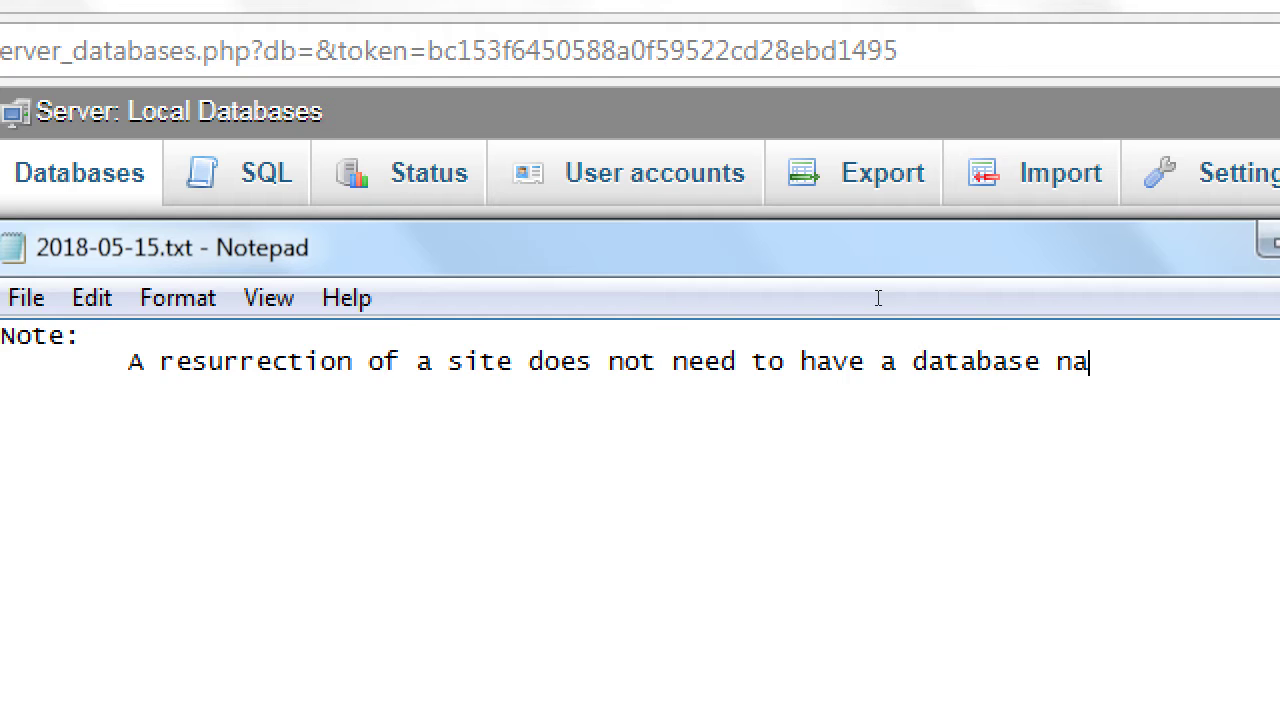
{"action": "type", "text": "med"}
{"action": "key", "text": "Return"}
{"action": "key", "text": "Tab"}
{"action": "type", "text": "the sam"}
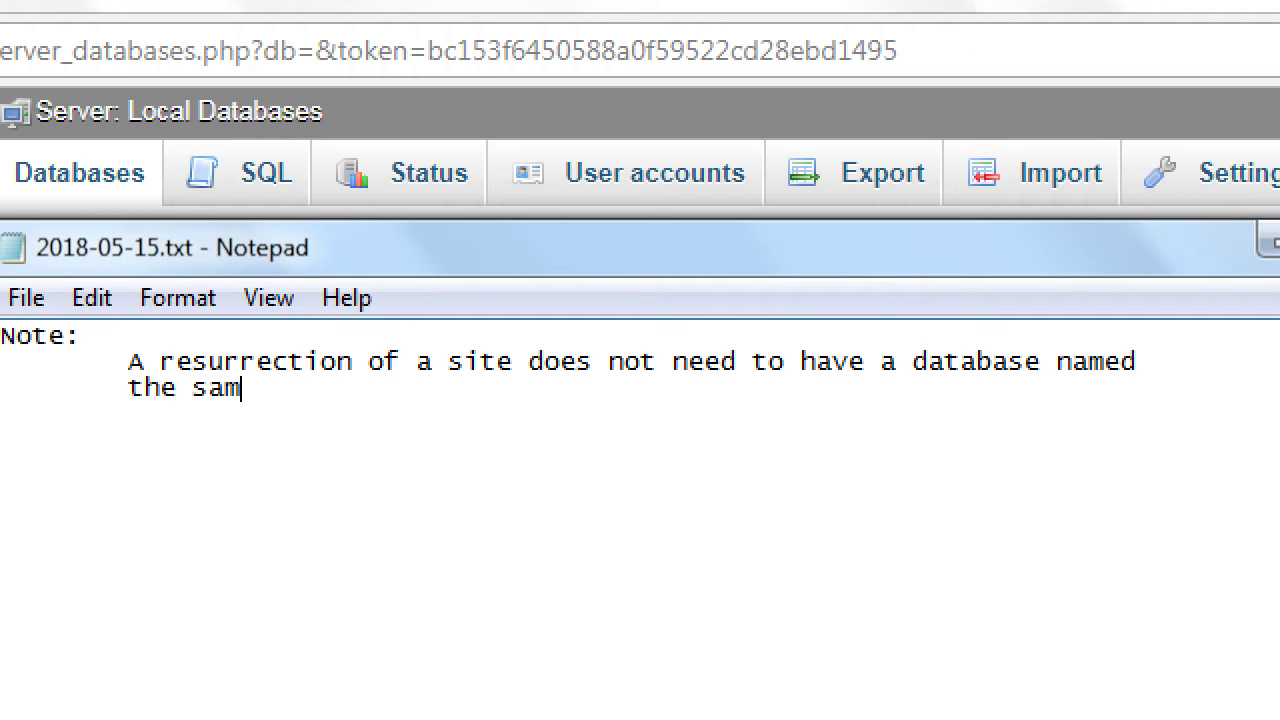
{"action": "type", "text": "e as when it was arc"}
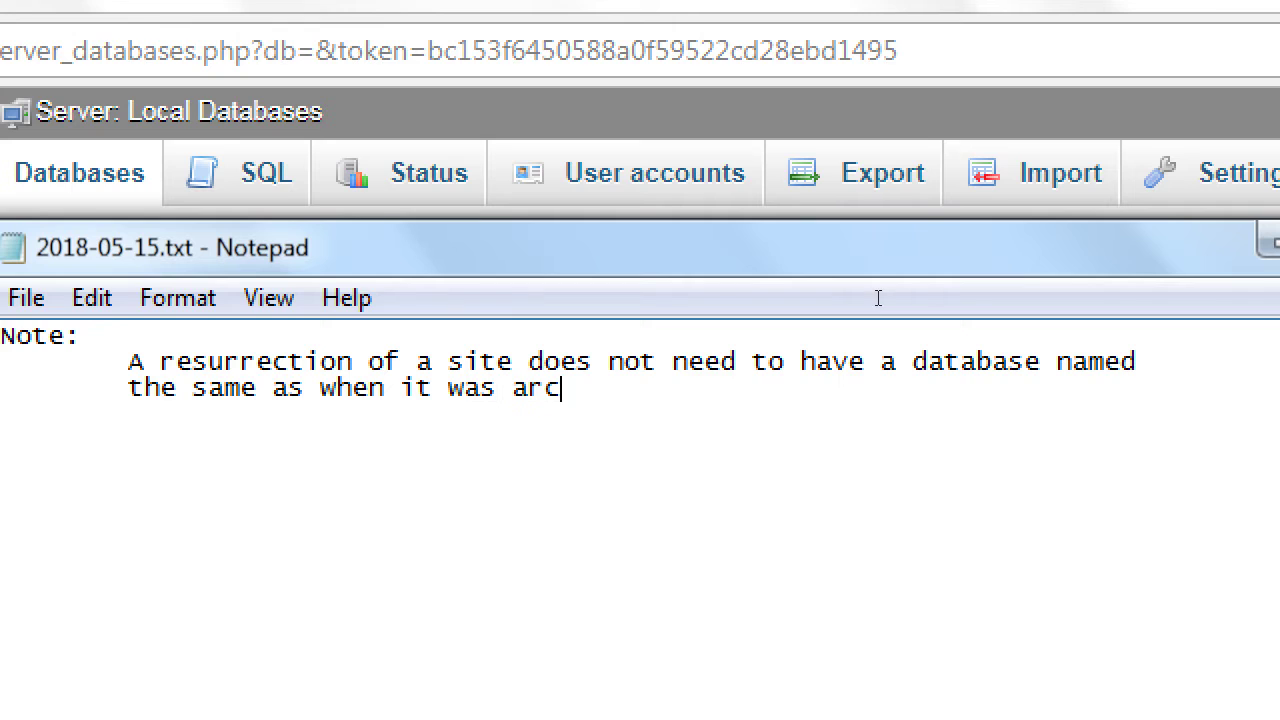
{"action": "type", "text": "hived"}
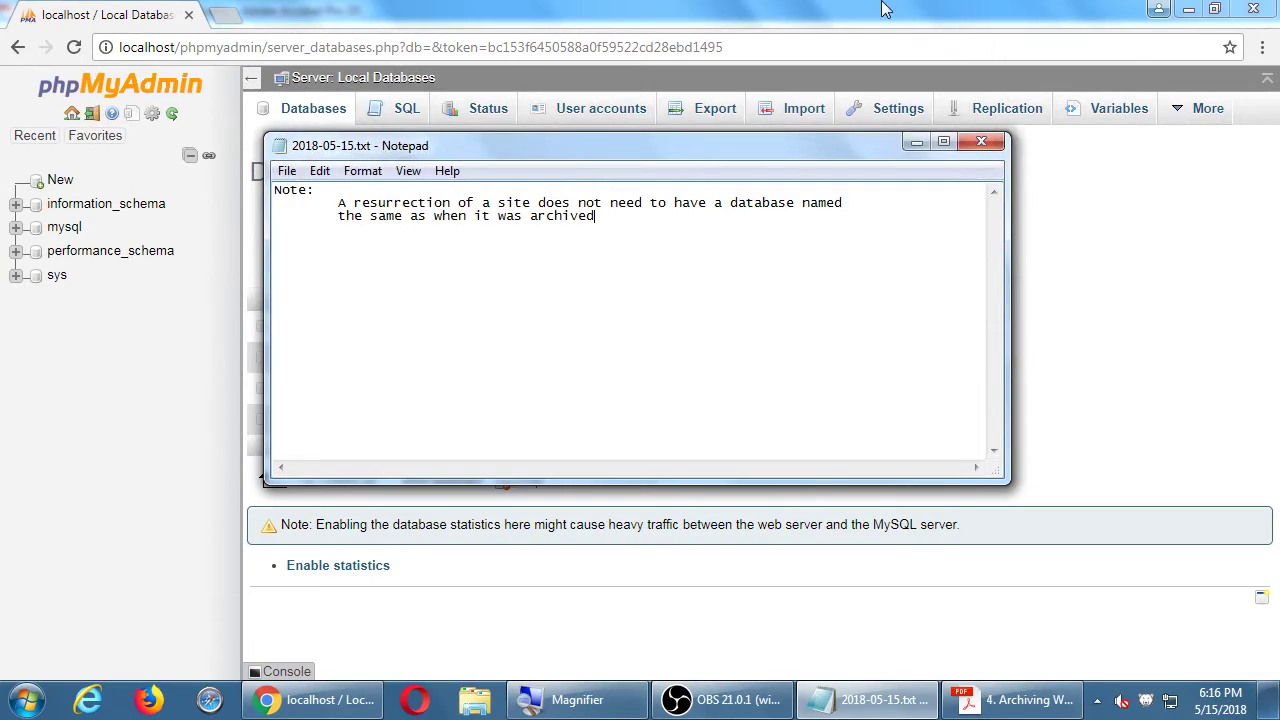
- Switch back to phpMyAdmin and create the kittycat database with the default collation
{"action": "left_click", "coordinate": [745, 112]}
{"action": "left_click", "coordinate": [714, 256]}
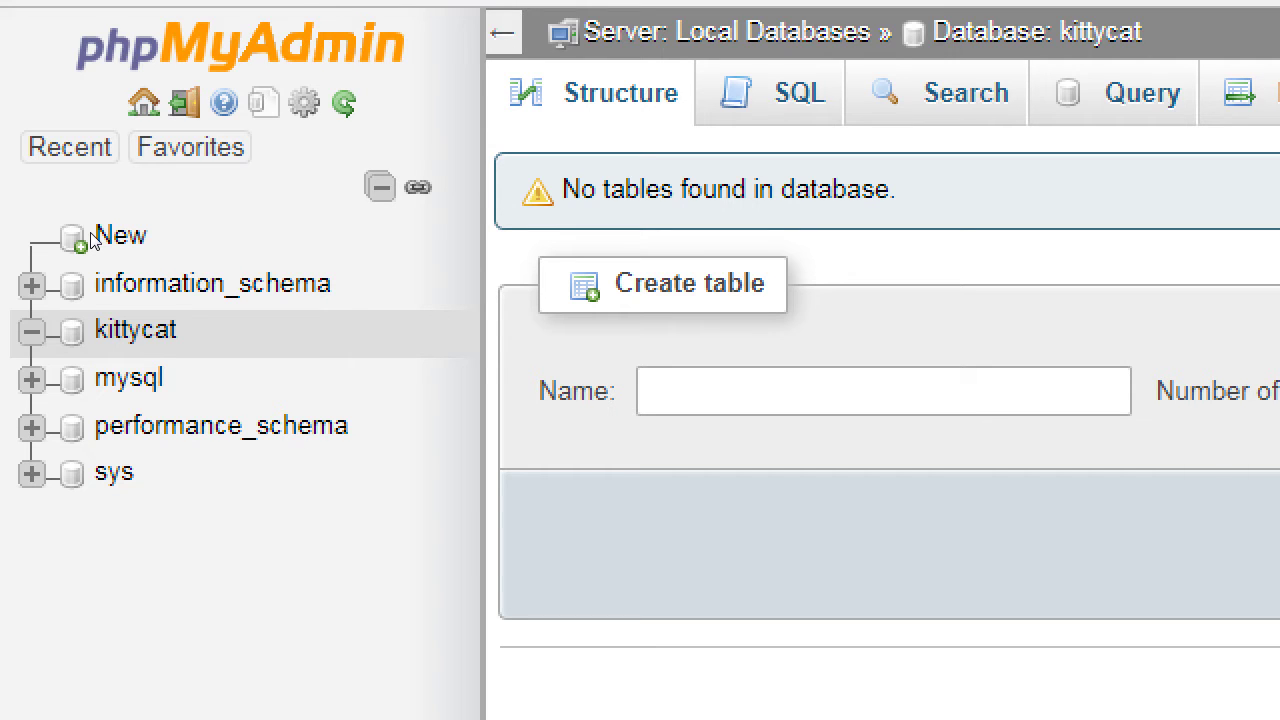
- Add "Advice: Database should not have uppercase and symbols and spaces" below the note in Notepad, separated by a blank line
{"action": "key", "text": "alt+Tab"}
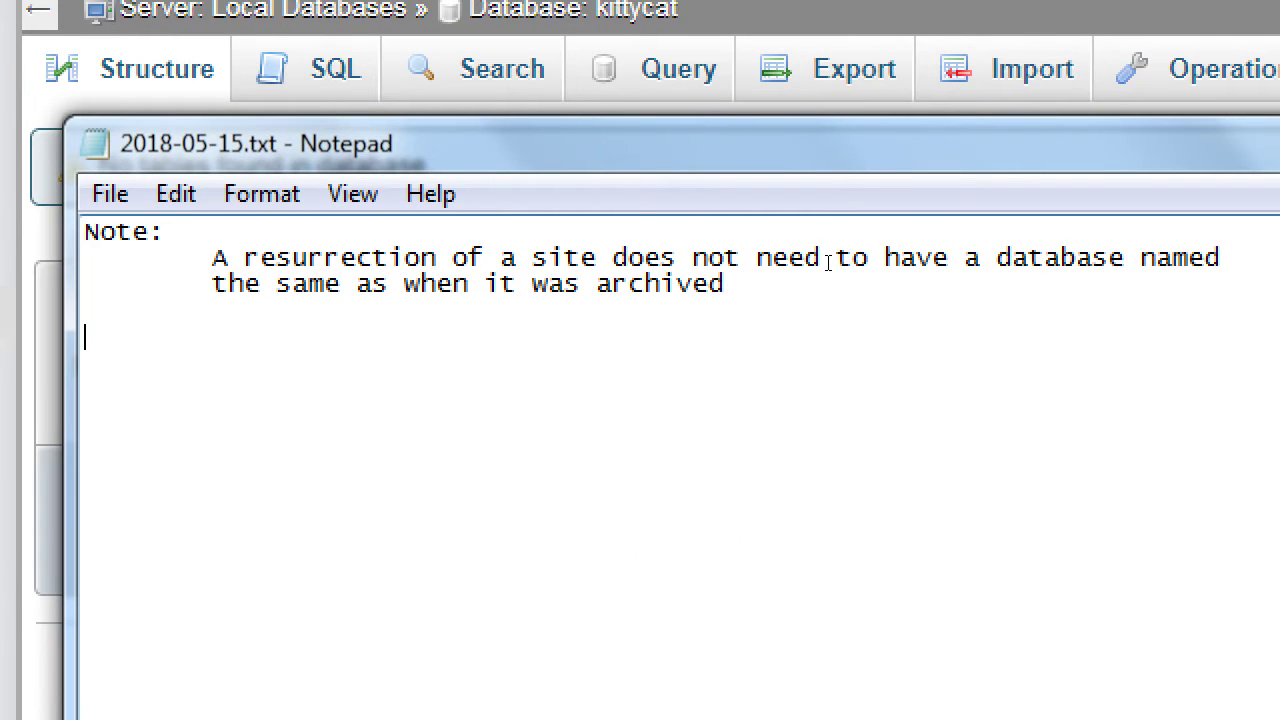
{"action": "type", "text": "Advice: Data"}
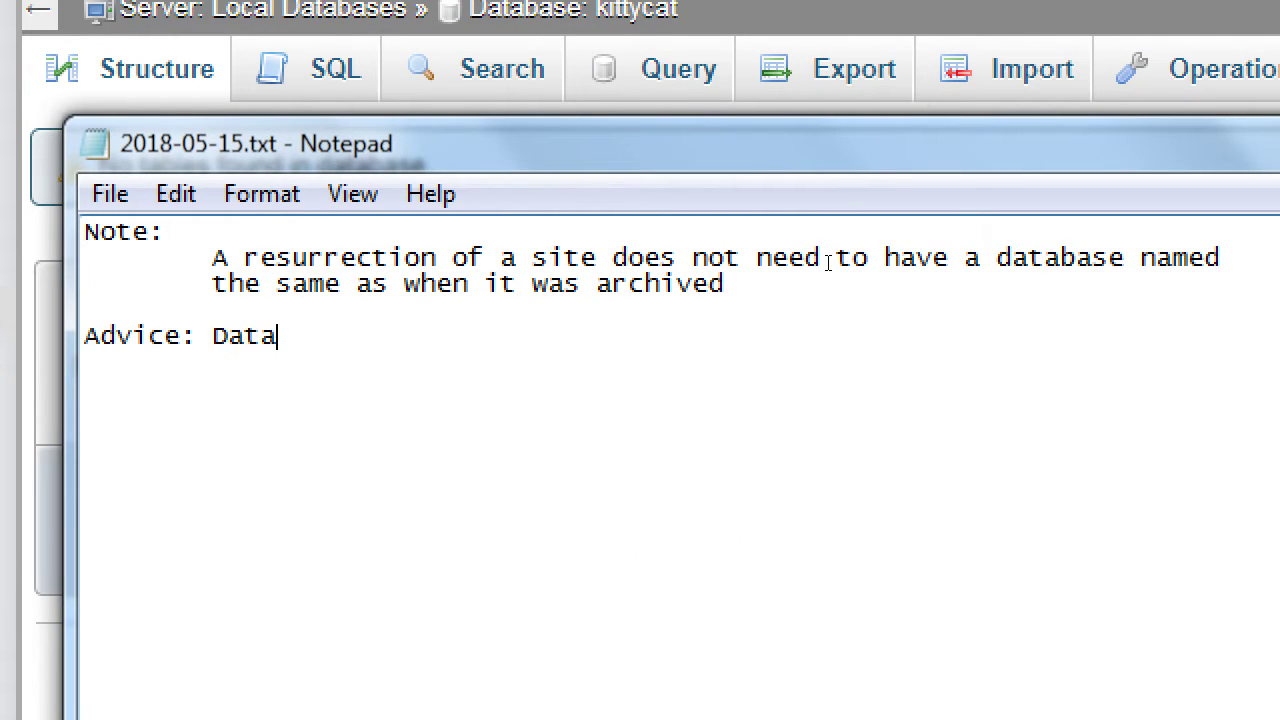
{"action": "type", "text": "base should not"}
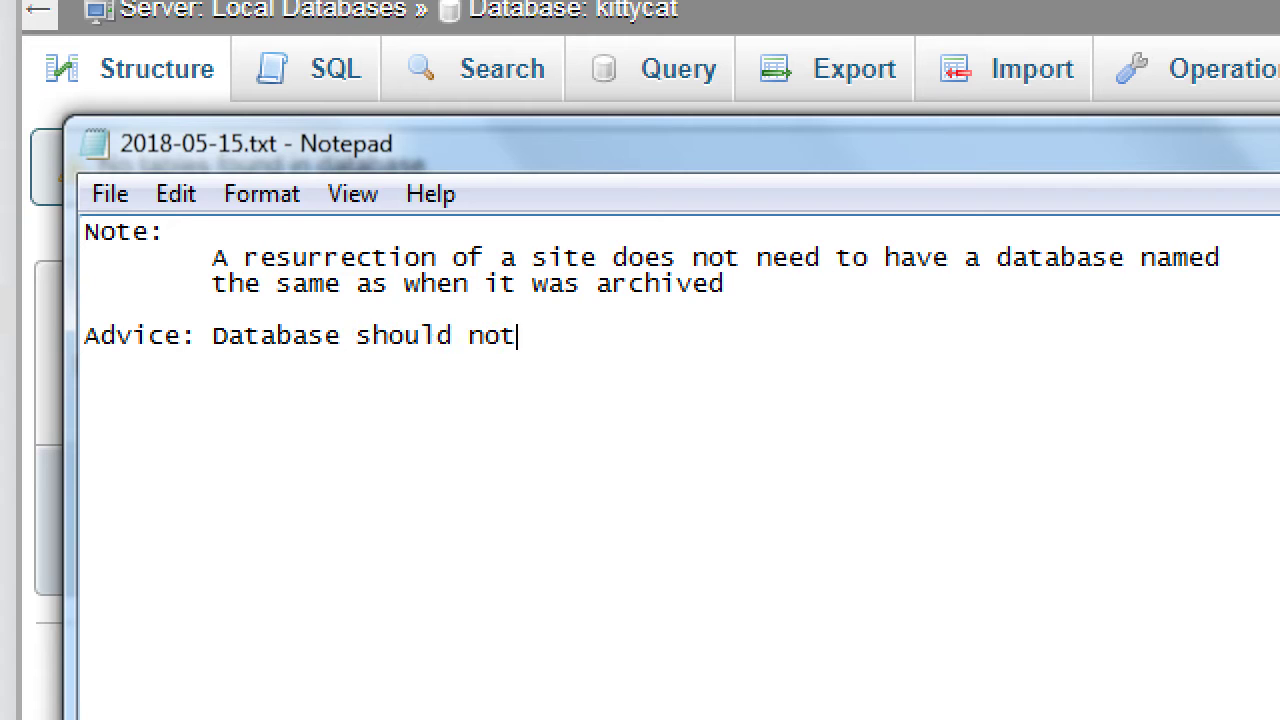
{"action": "type", "text": " have uppercase"}
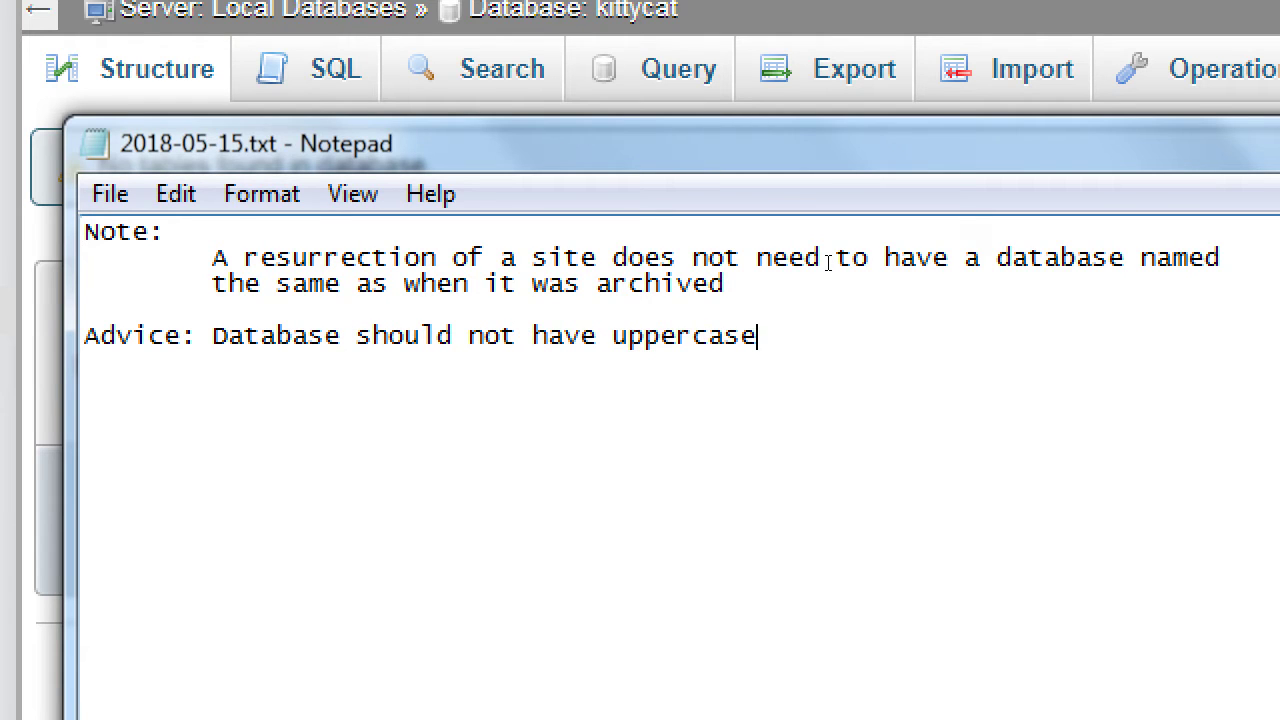
{"action": "type", "text": " and symbols"}
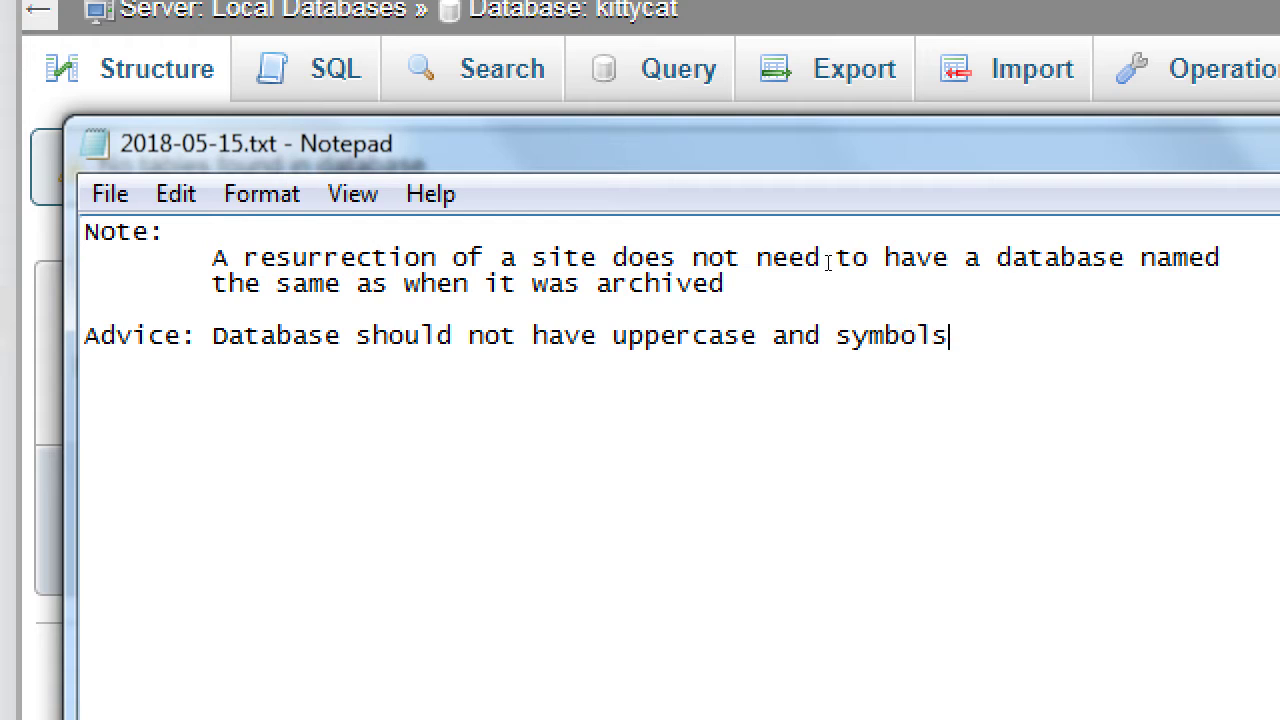
{"action": "type", "text": " and spaces"}
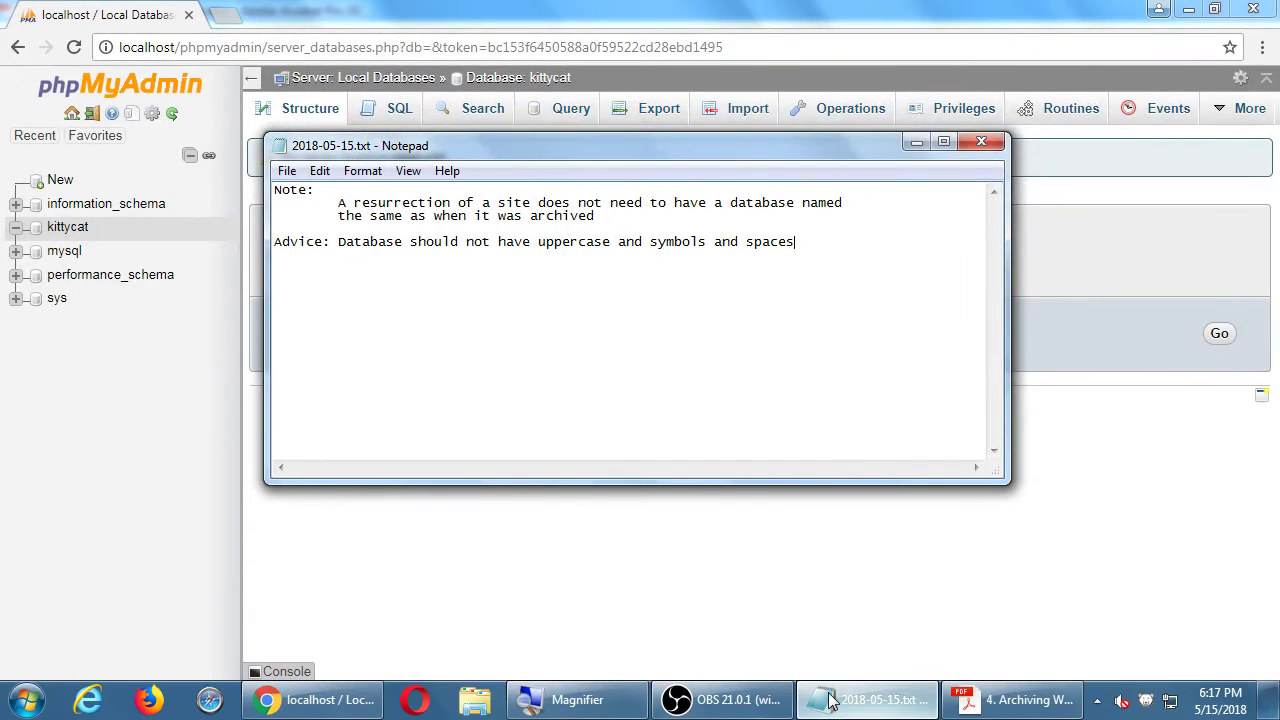
- Consult the PDF's instruction on copying the archived site, then open the Campos WordPress folder on the classroom data (Z:) drive
{"action": "left_click", "coordinate": [1015, 700]}
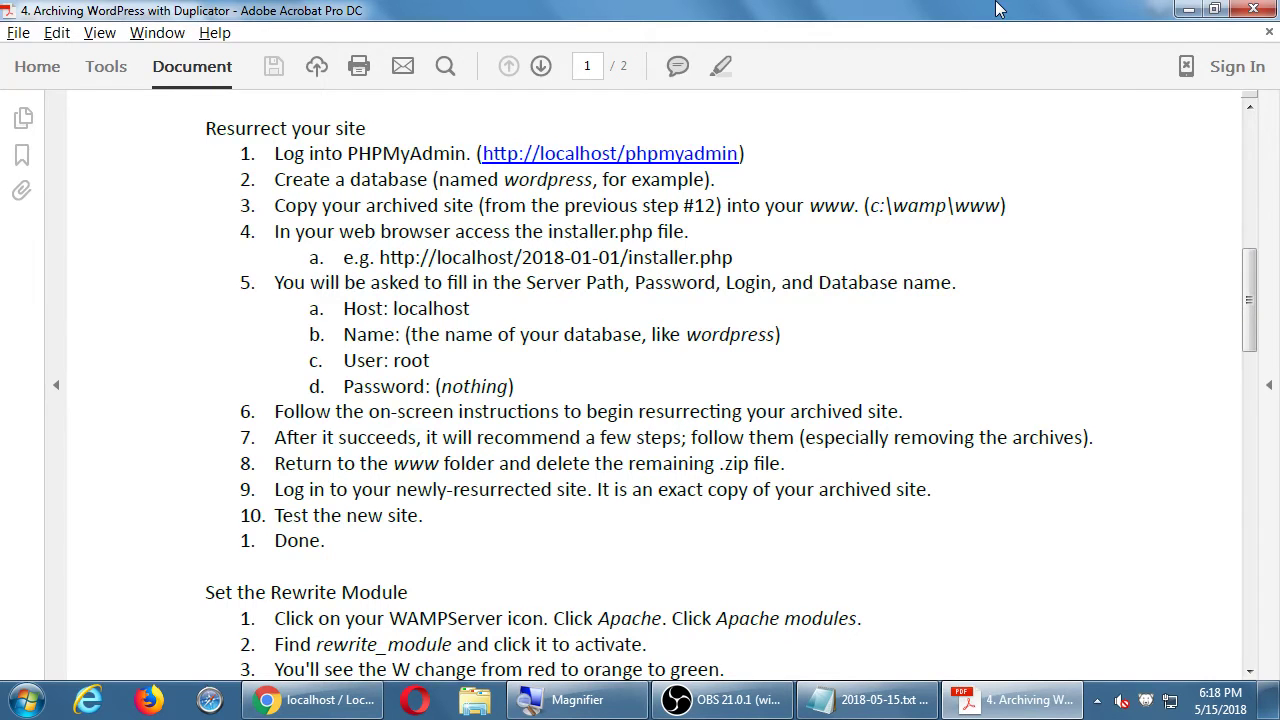
{"action": "key", "text": "super+d"}
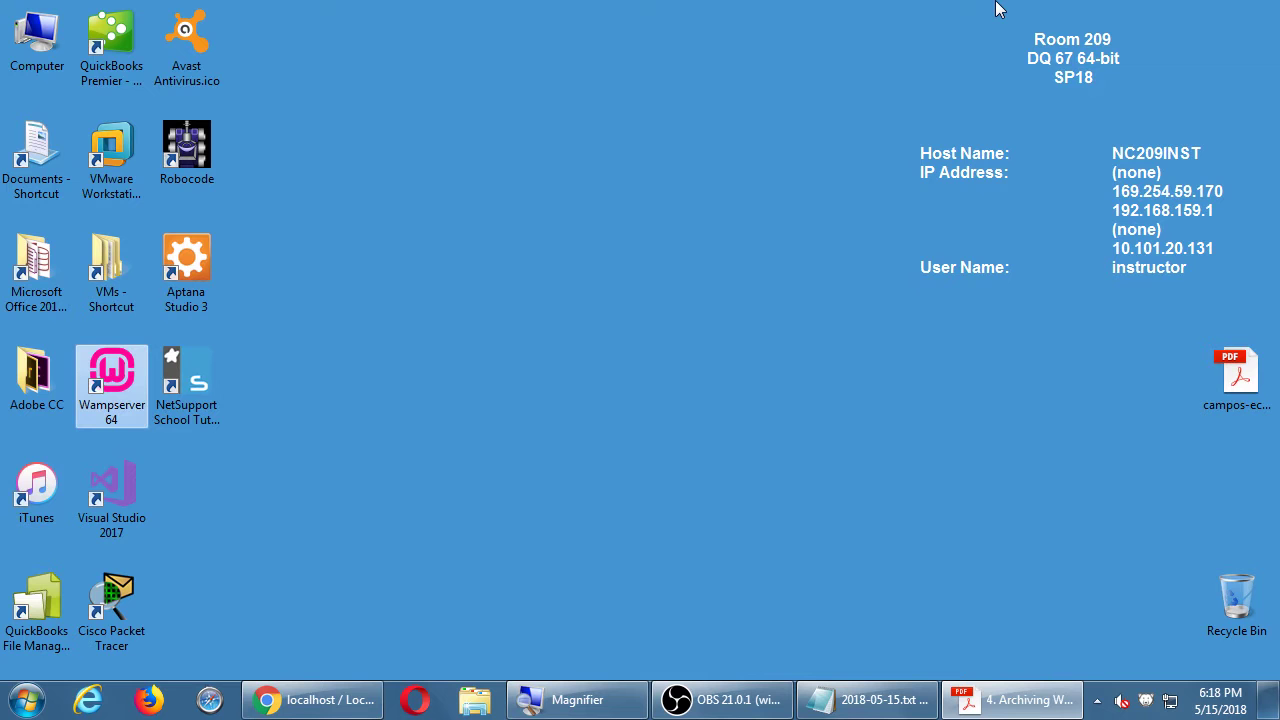
{"action": "double_click", "coordinate": [50, 44]}
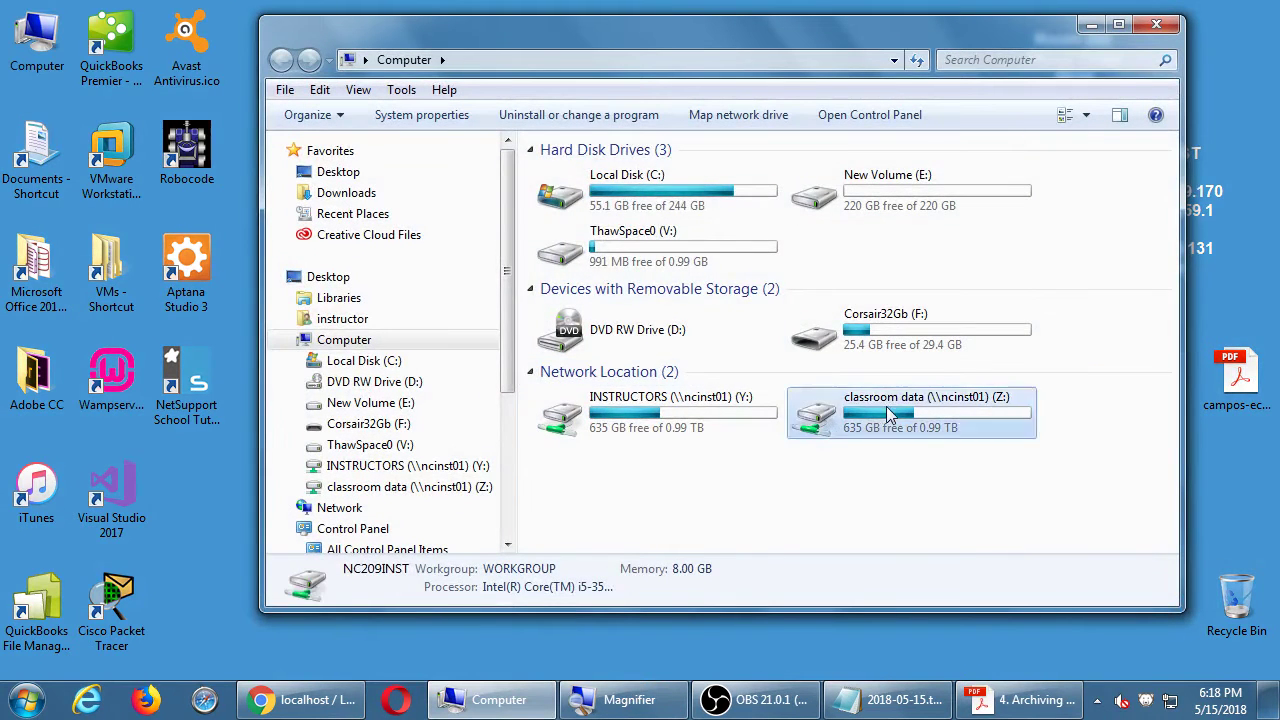
{"action": "double_click", "coordinate": [888, 415]}
{"action": "left_click", "coordinate": [617, 342]}
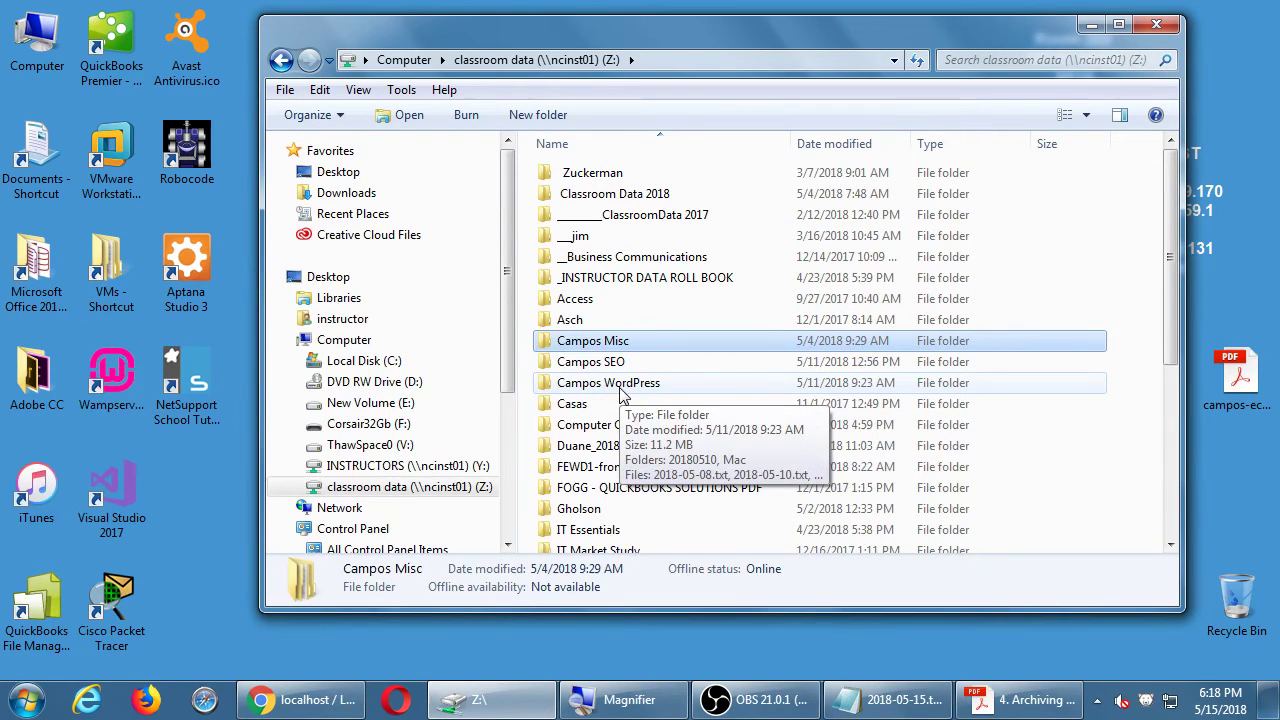
{"action": "double_click", "coordinate": [620, 391]}
- Open the 20180510 folder and widen the Name column to read the full archive file name
{"action": "left_click", "coordinate": [556, 180]}
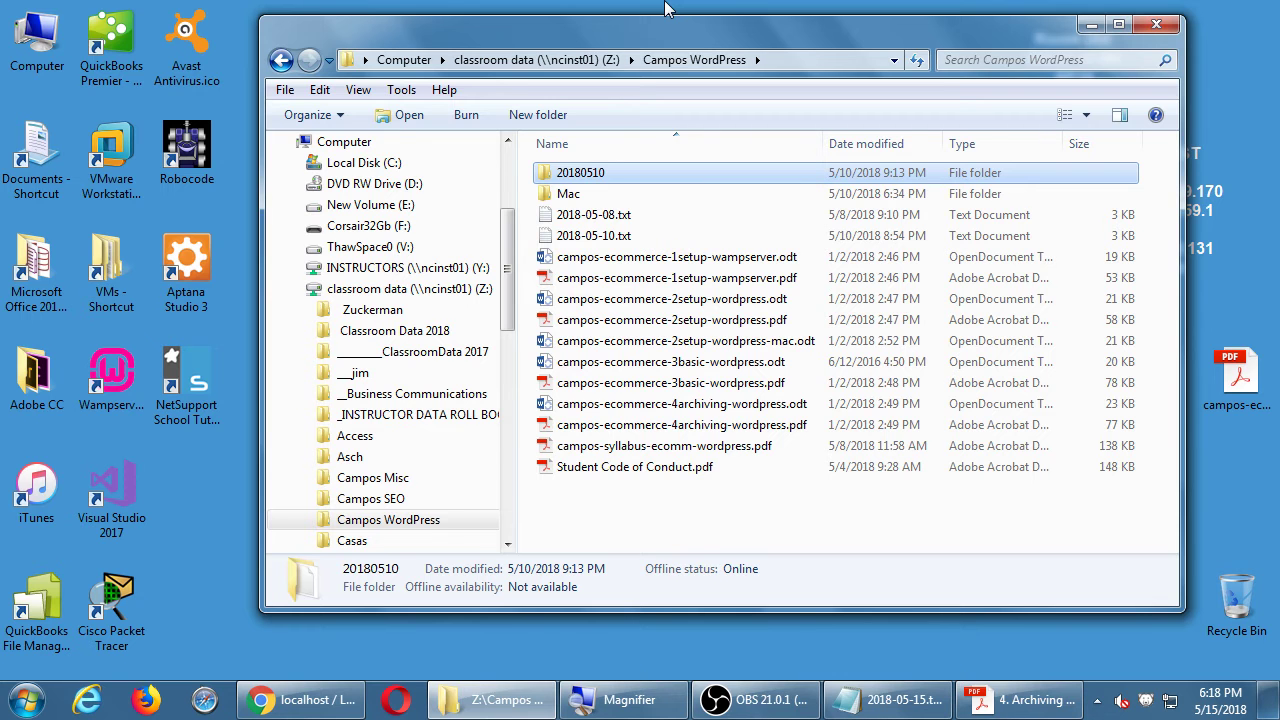
{"action": "key", "text": "Return"}
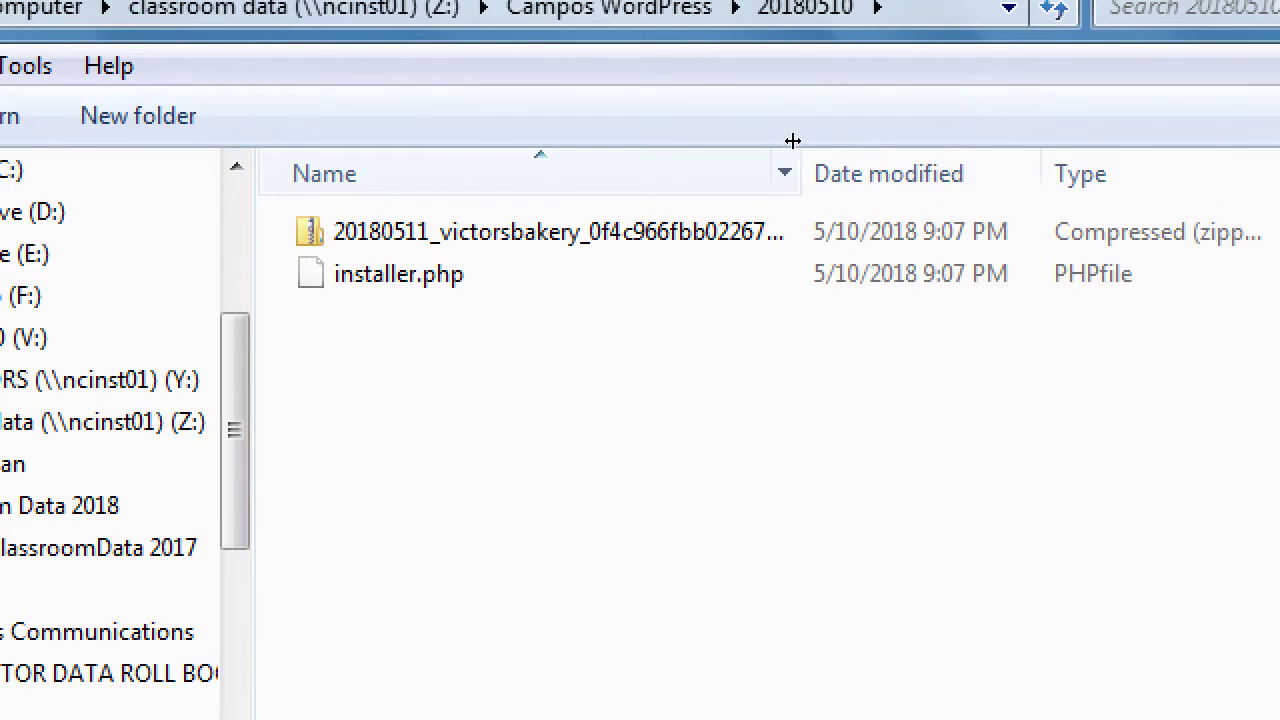
{"action": "double_click", "coordinate": [792, 141]}
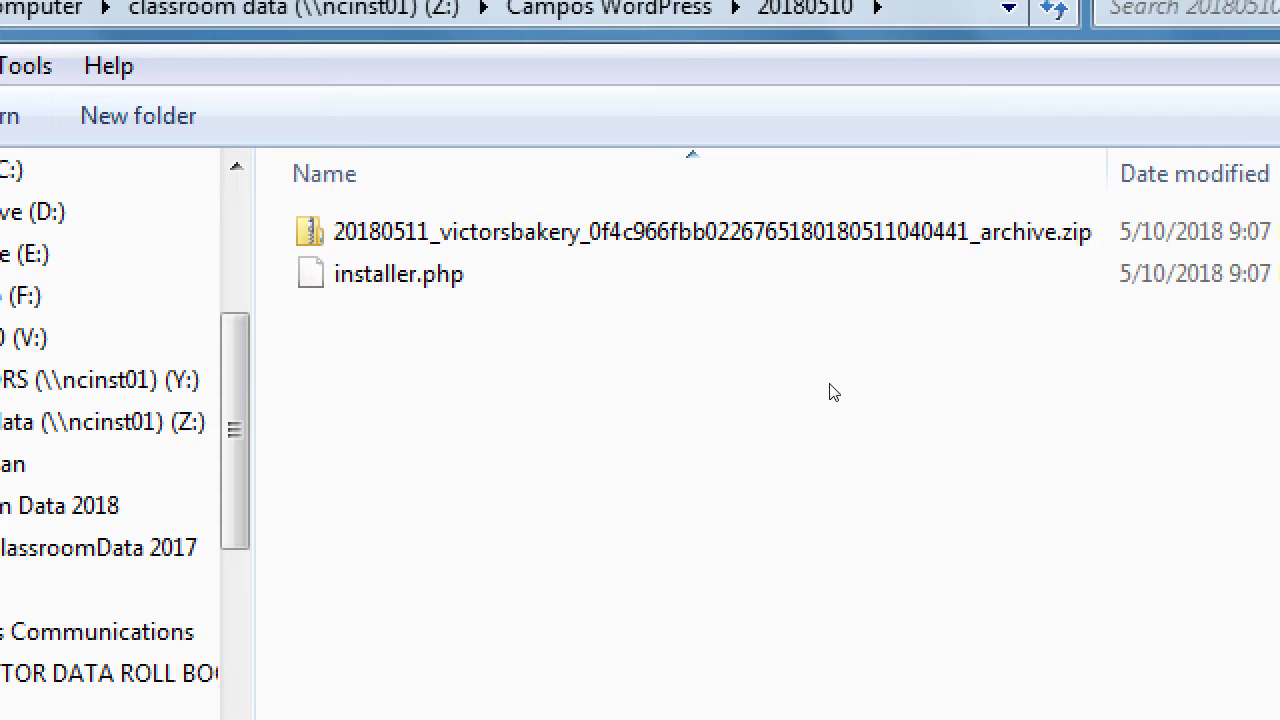
- Go back to the Campos WordPress folder and copy the 20180510 folder
{"action": "key", "text": "BackSpace"}
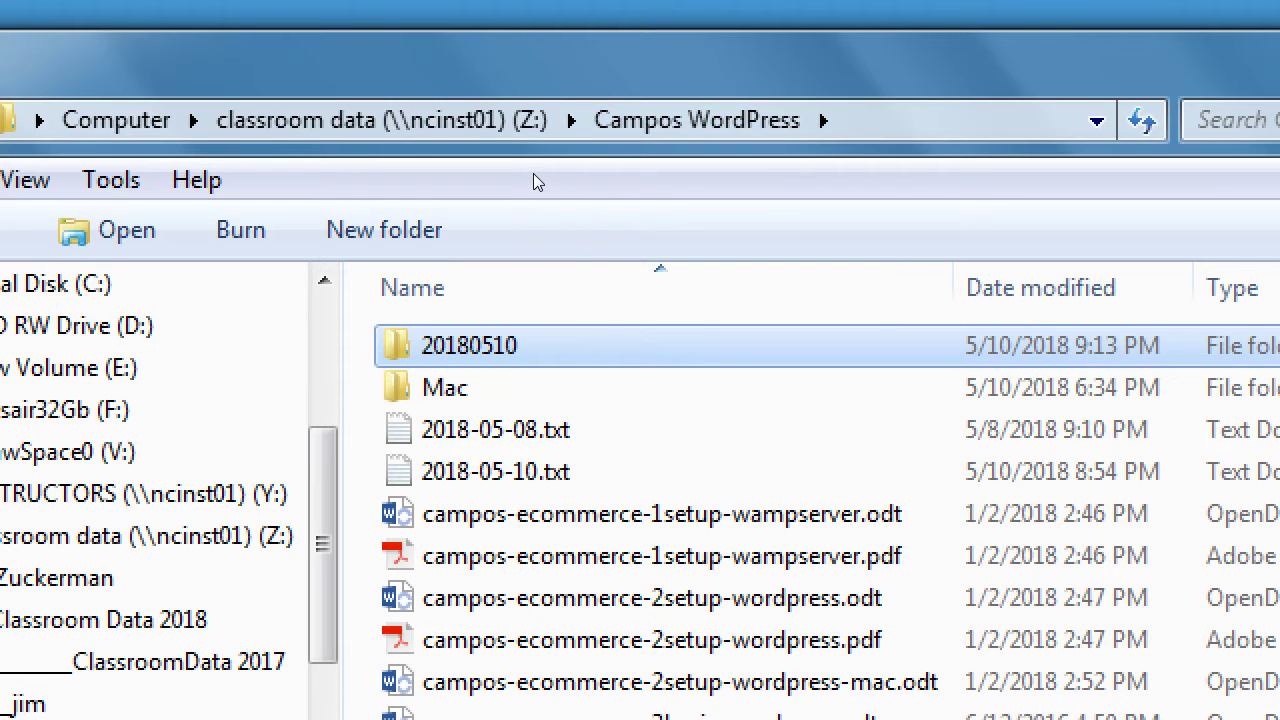
{"action": "key", "text": "shift+F10"}
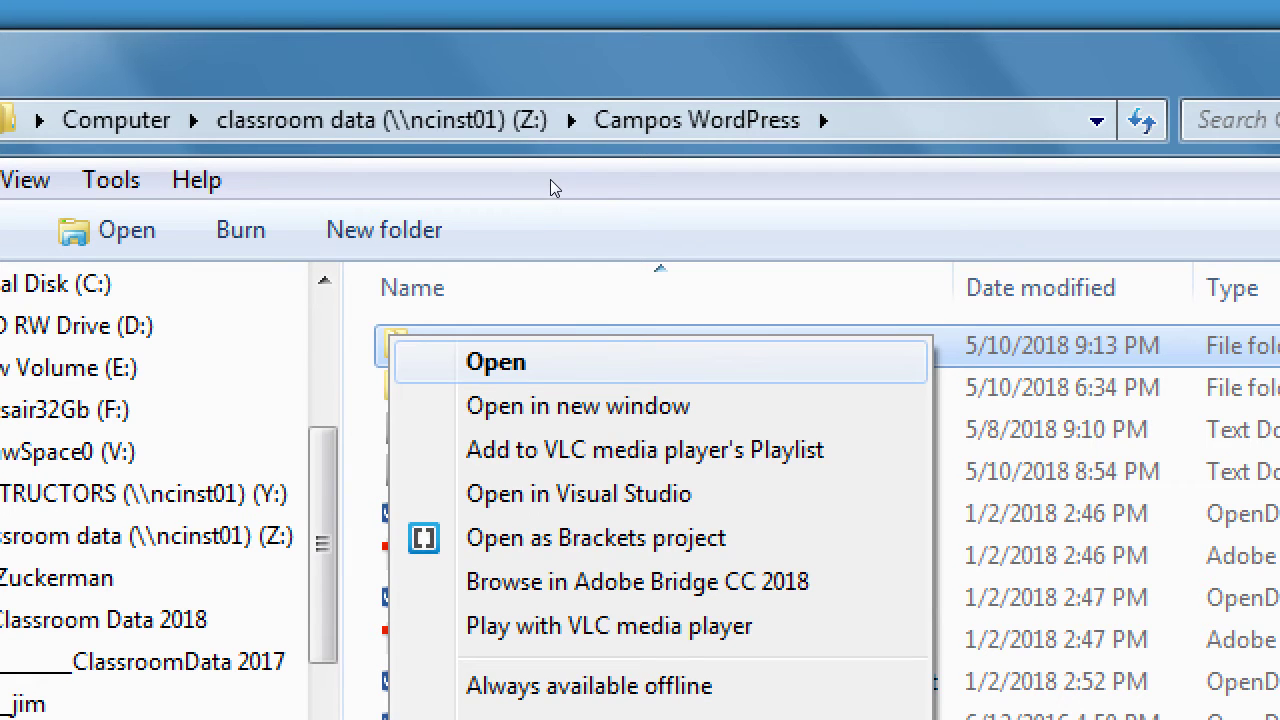
{"action": "key", "text": "c"}
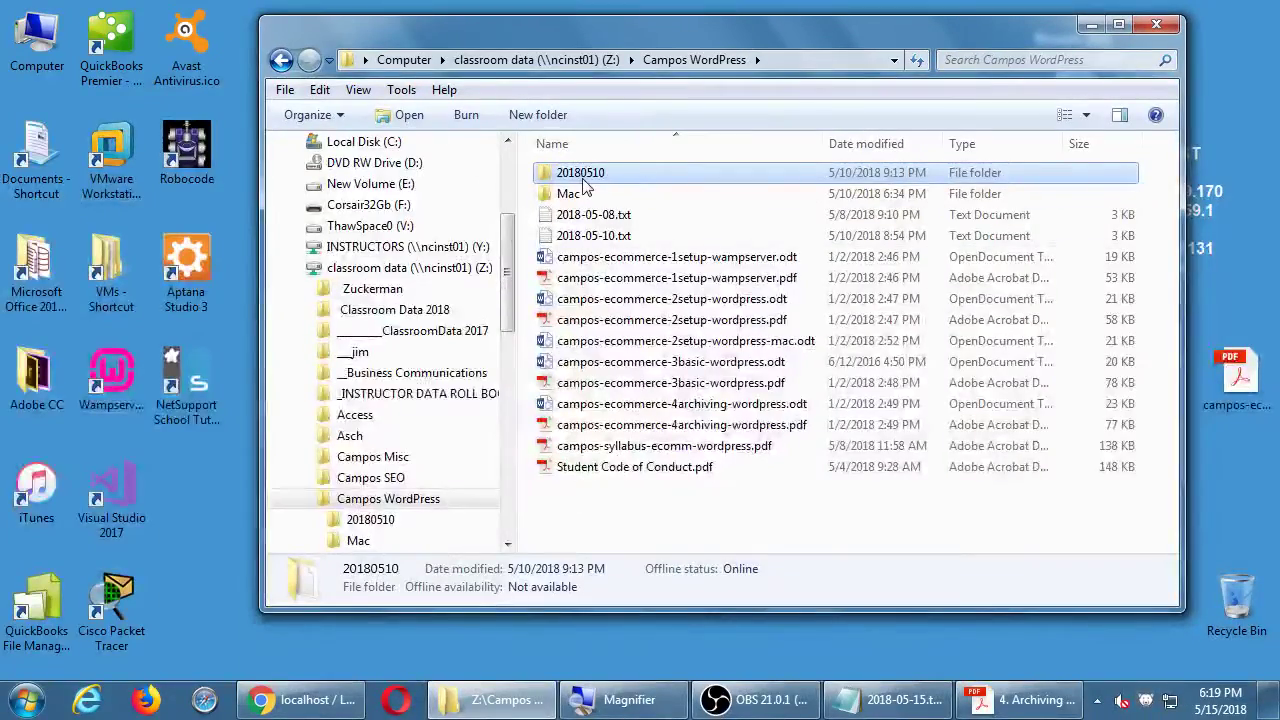
- Check the PDF's destination for the archived site, then open the www folder inside wamp64 on Local Disk (C:)
{"action": "left_click", "coordinate": [1020, 699]}
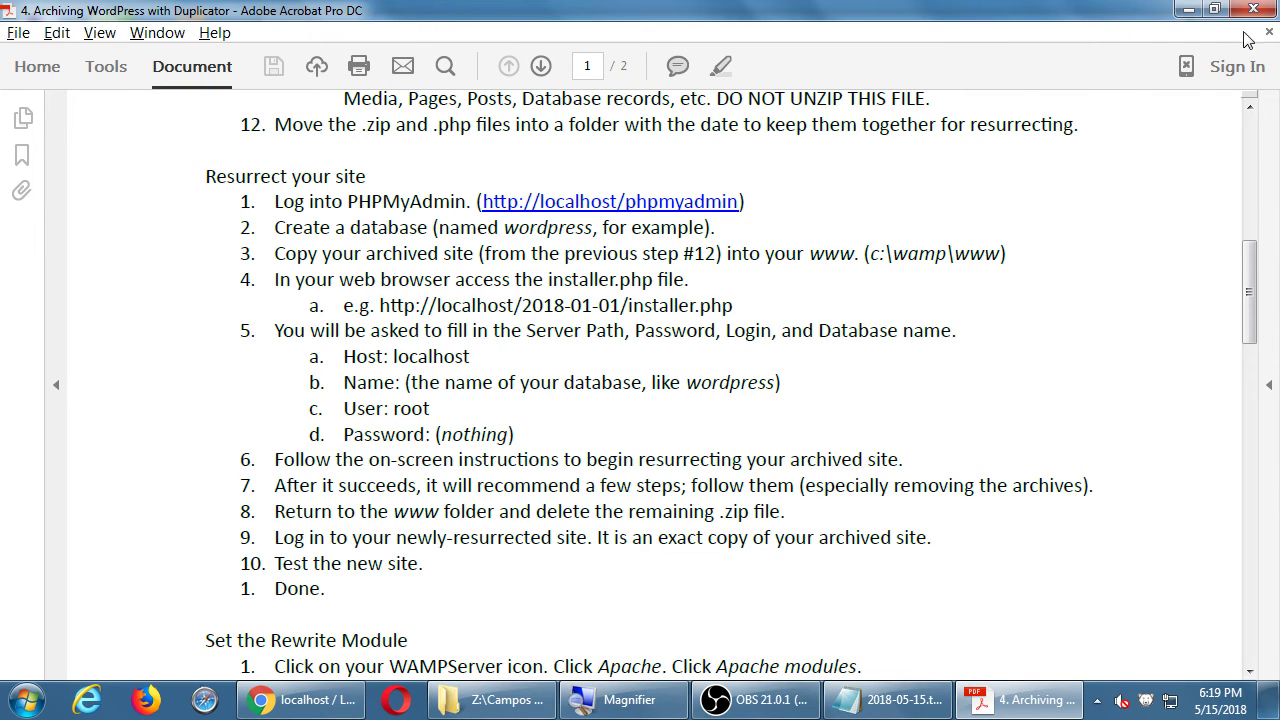
{"action": "left_click", "coordinate": [1189, 10]}
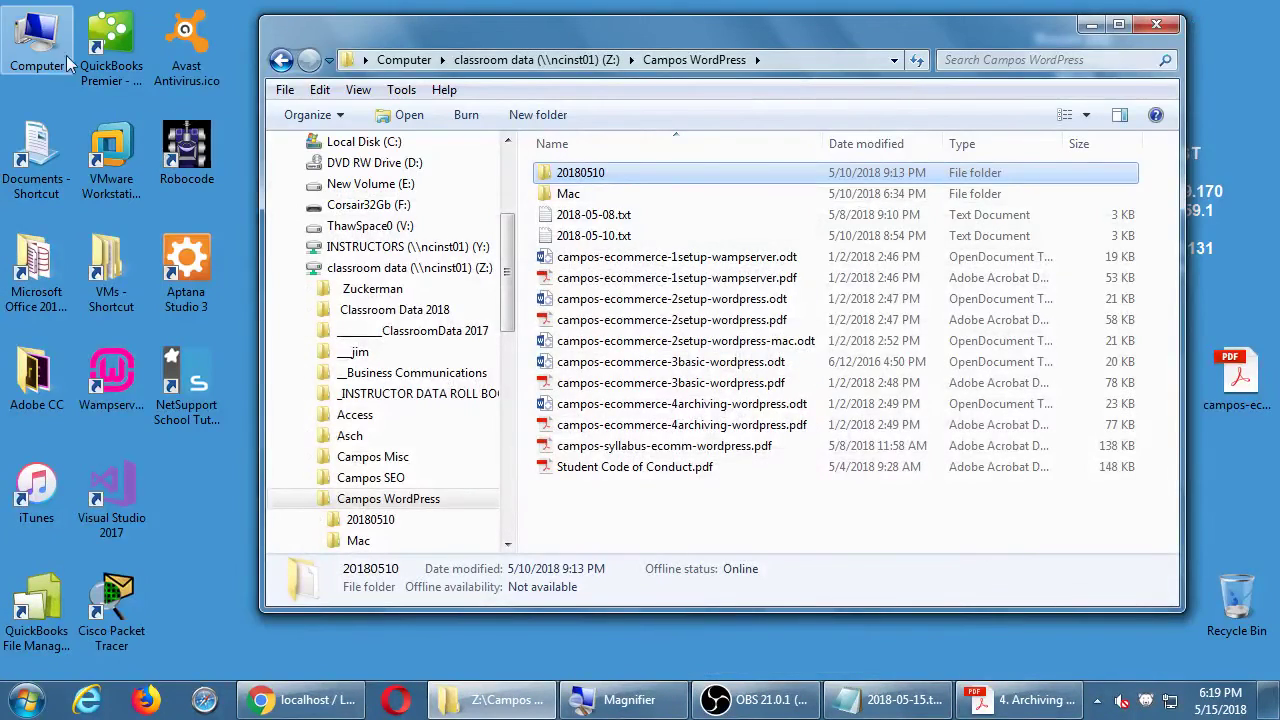
{"action": "double_click", "coordinate": [37, 45]}
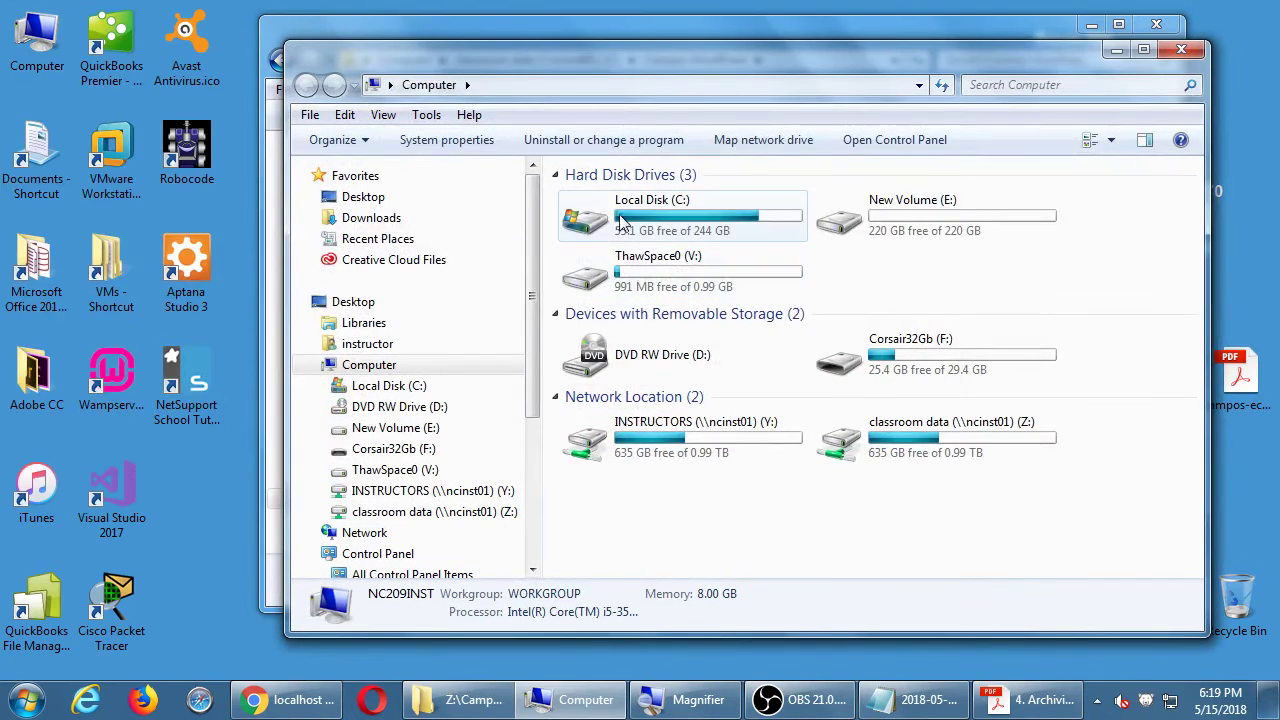
{"action": "left_click", "coordinate": [620, 222]}
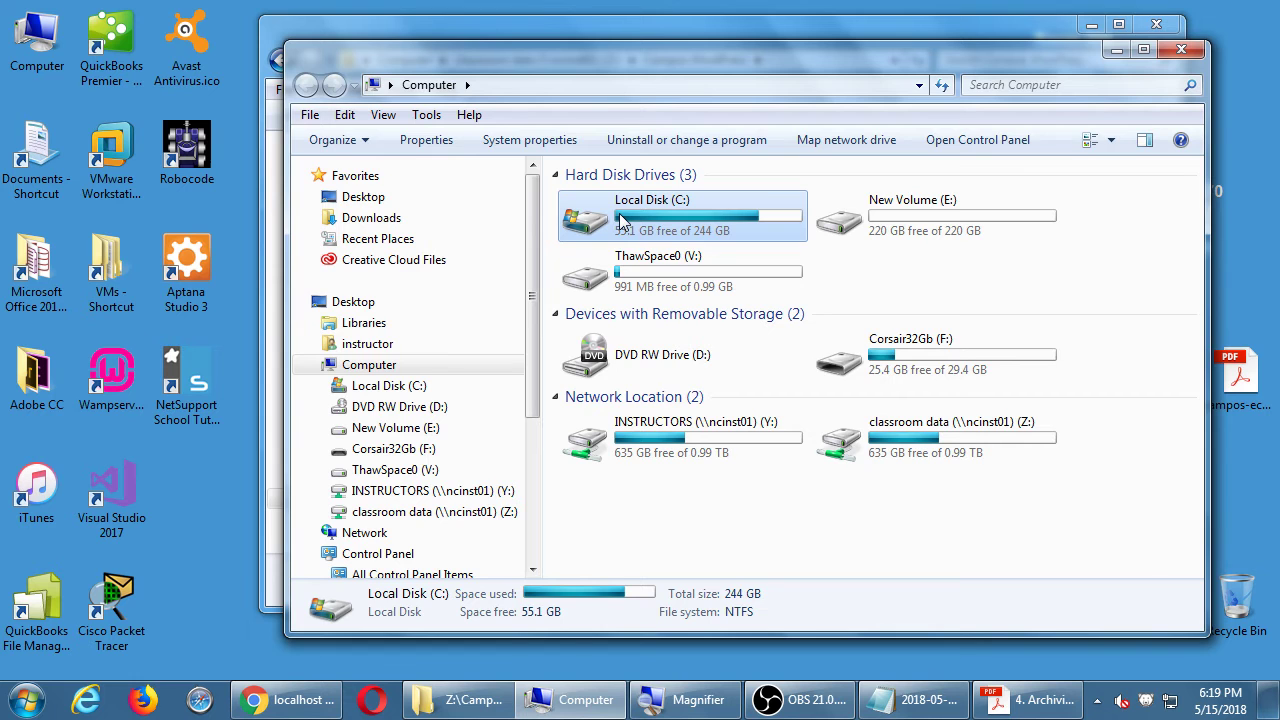
{"action": "double_click", "coordinate": [620, 222]}
{"action": "scroll", "coordinate": [634, 491], "scroll_direction": "down", "scroll_amount": 4}
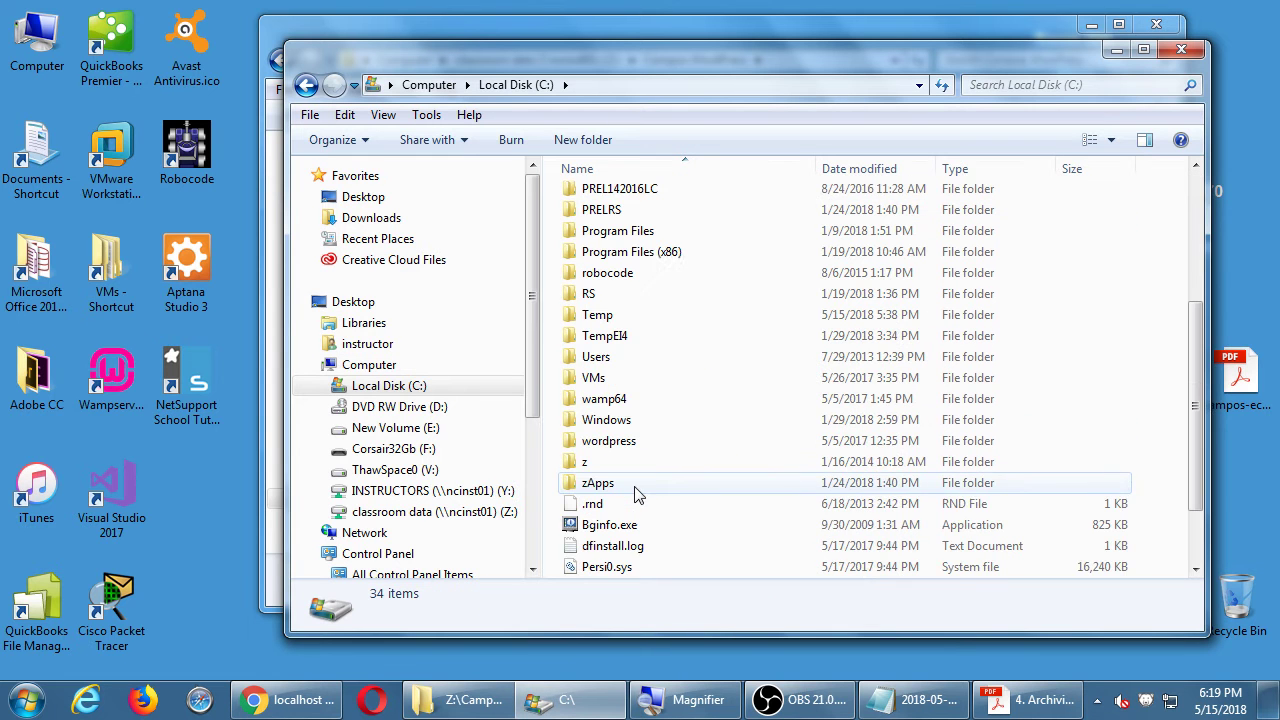
{"action": "left_click", "coordinate": [628, 402]}
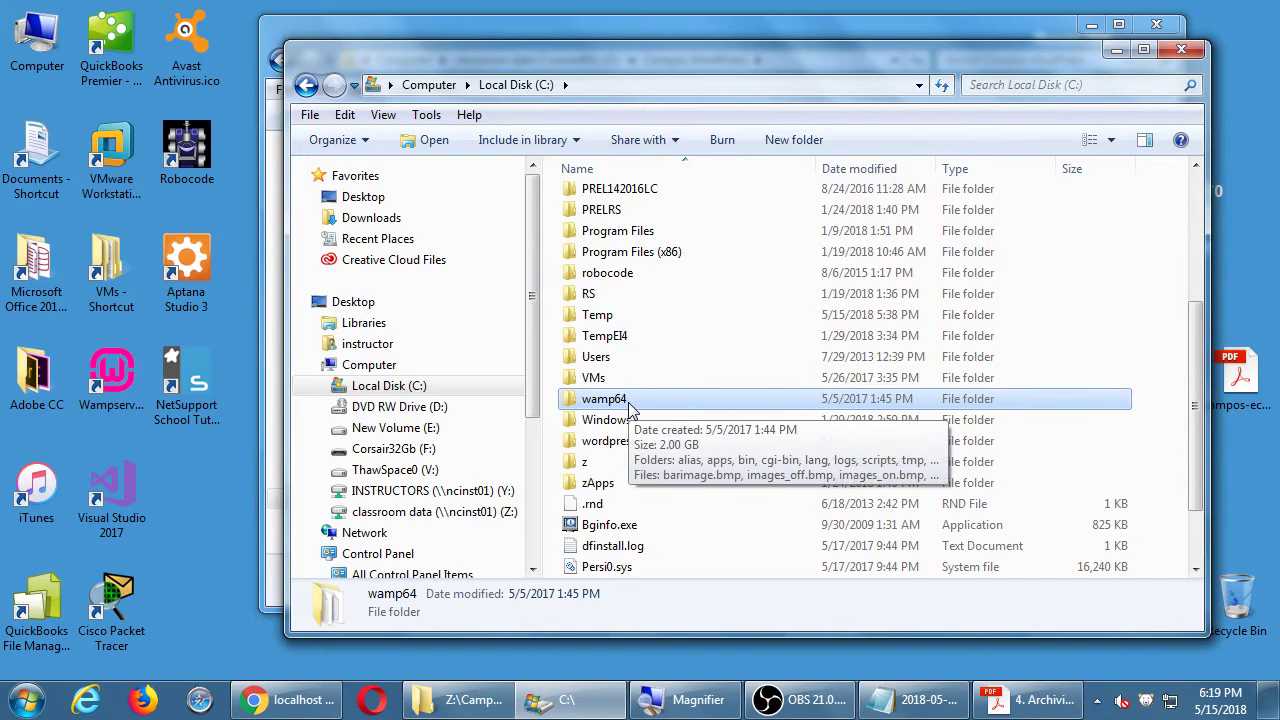
{"action": "double_click", "coordinate": [628, 400]}
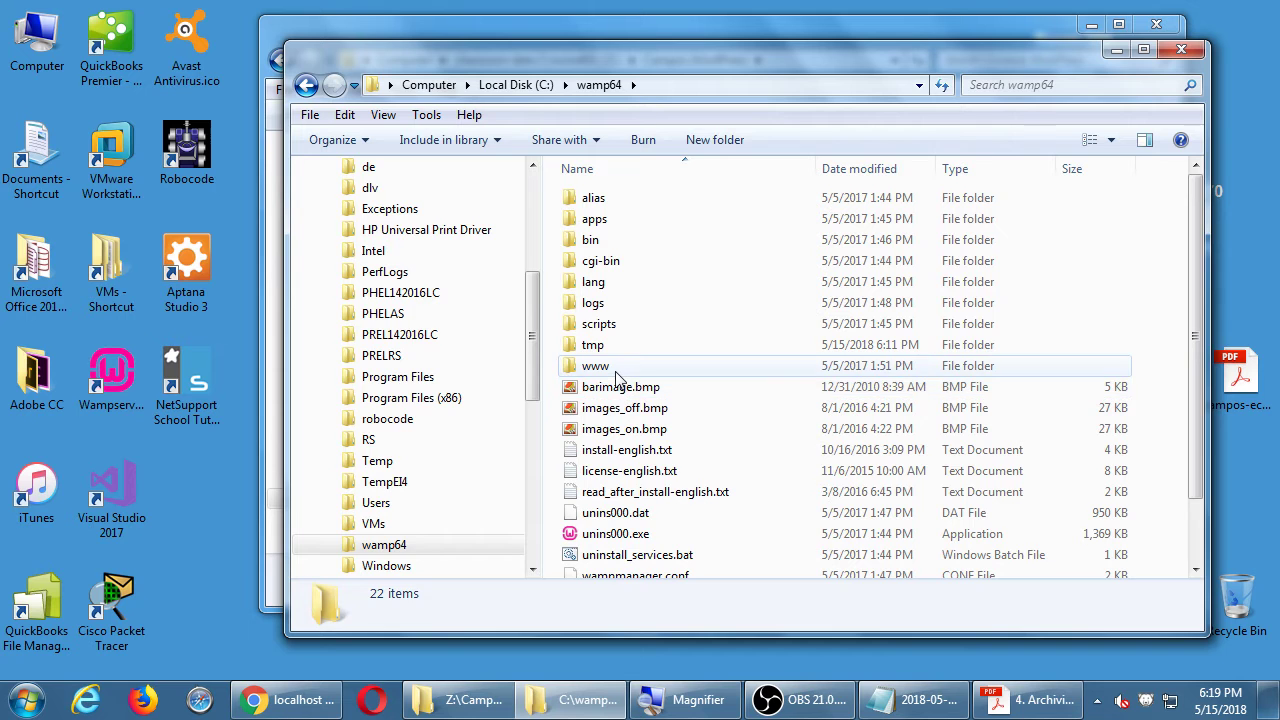
{"action": "double_click", "coordinate": [618, 366]}
- Paste the copied 20180510 folder into www and look inside it at the archive and installer.php
{"action": "right_click", "coordinate": [624, 390]}
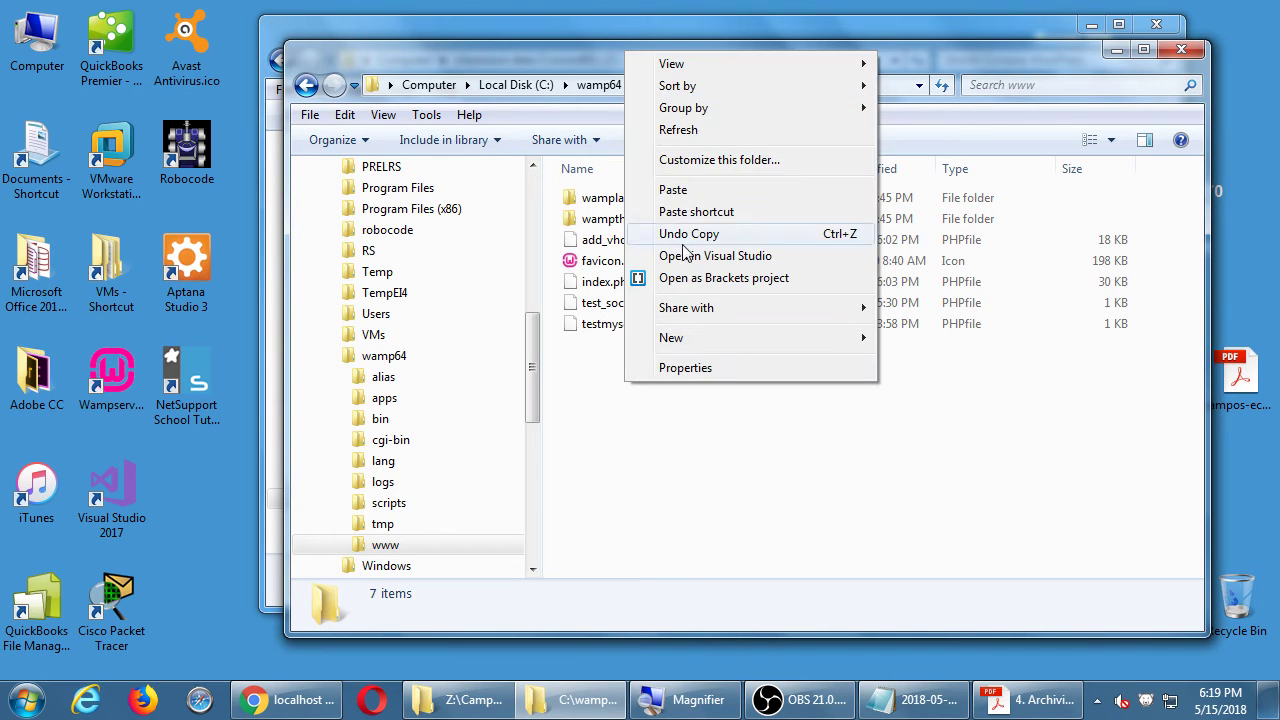
{"action": "left_click", "coordinate": [703, 190]}
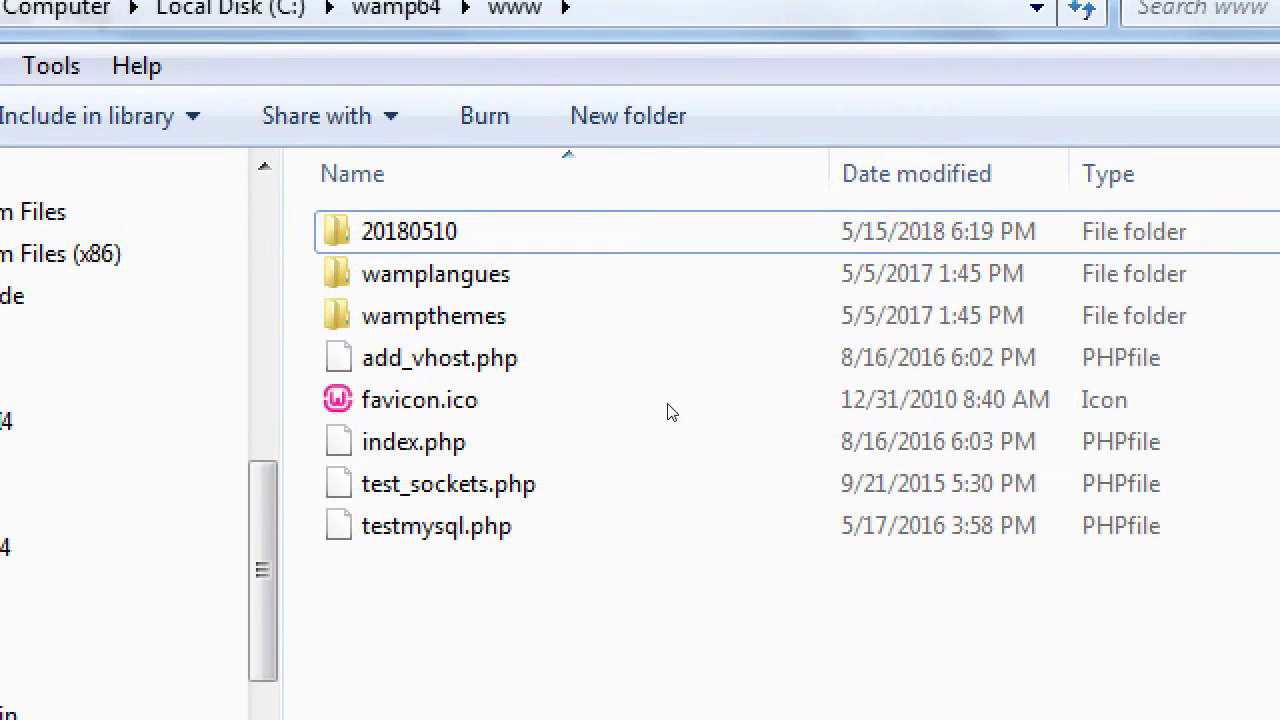
{"action": "double_click", "coordinate": [610, 218]}
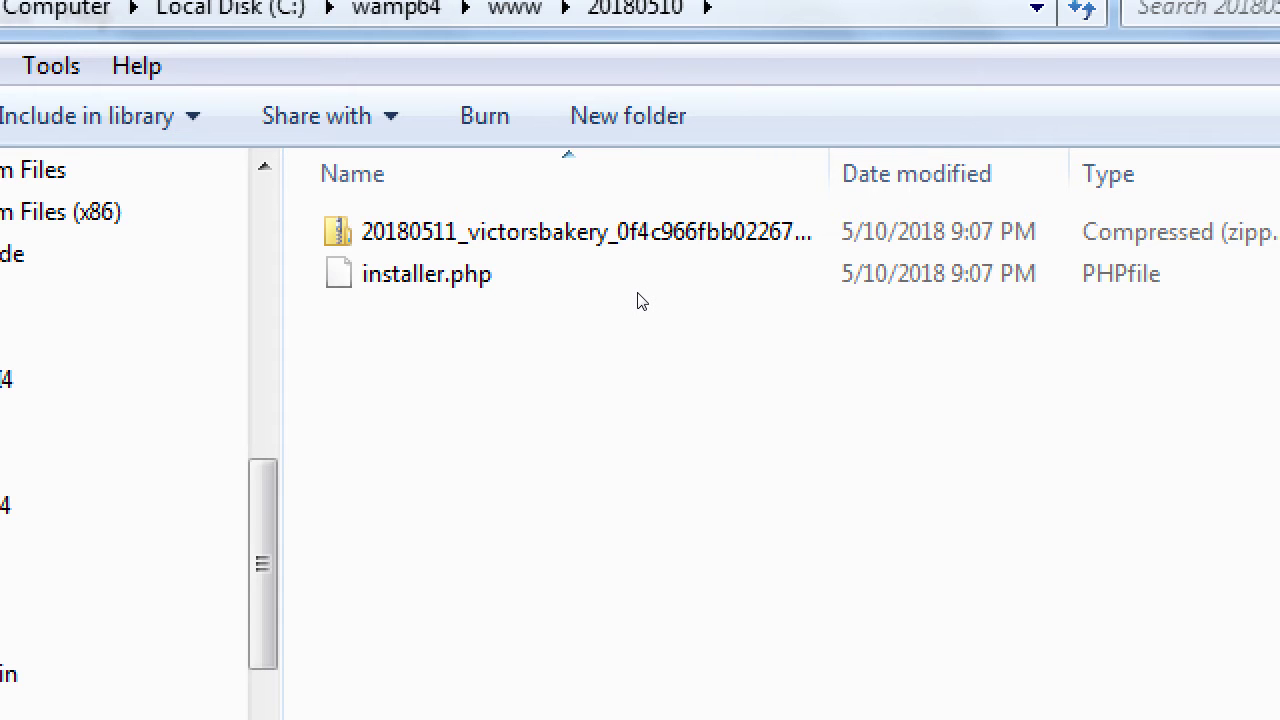
{"action": "key", "text": "BackSpace"}
- Switch to the archiving PDF, enlarge it to 150% and examine the "Resurrect your site" instructions on accessing installer.php
{"action": "key", "text": "alt+Tab"}
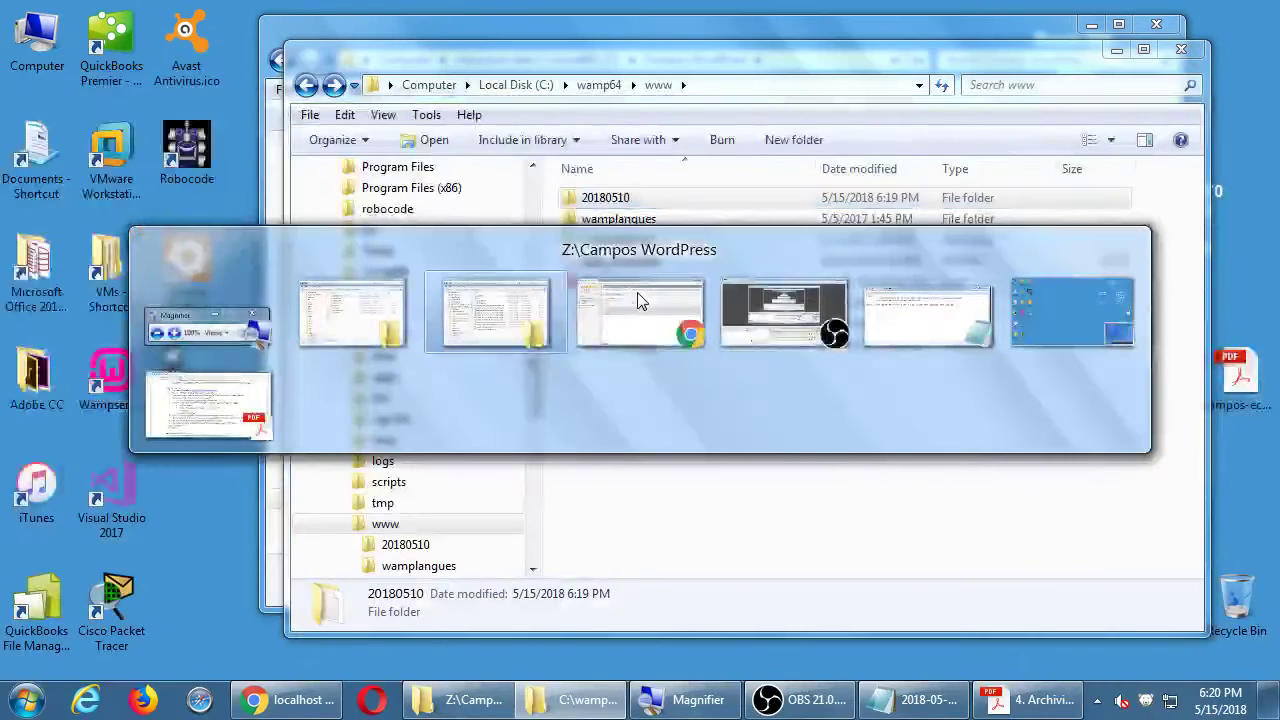
{"action": "key", "text": "alt+Tab"}
{"action": "key", "text": "alt+Tab"}
{"action": "key", "text": "alt+Tab"}
{"action": "key", "text": "alt+Tab"}
{"action": "key", "text": "alt+Tab"}
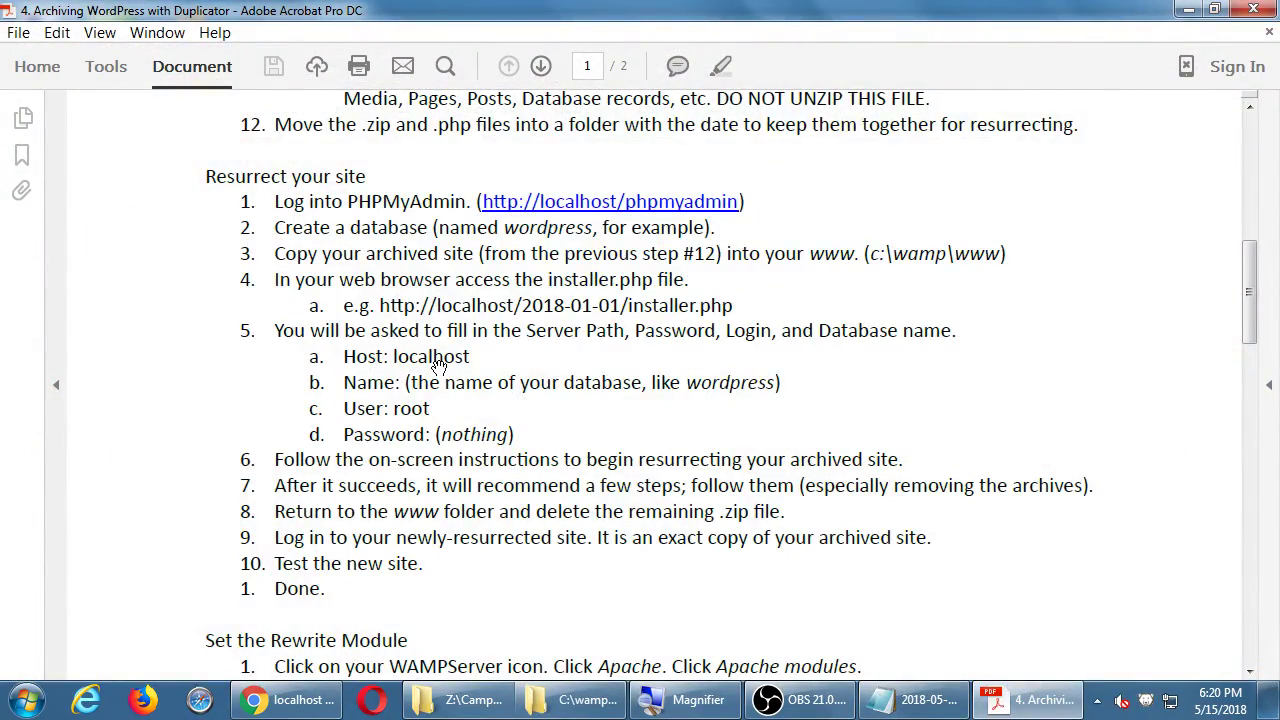
{"action": "key", "text": "ctrl+plus"}
{"action": "left_click_drag", "start_coordinate": [440, 368], "coordinate": [241, 294]}
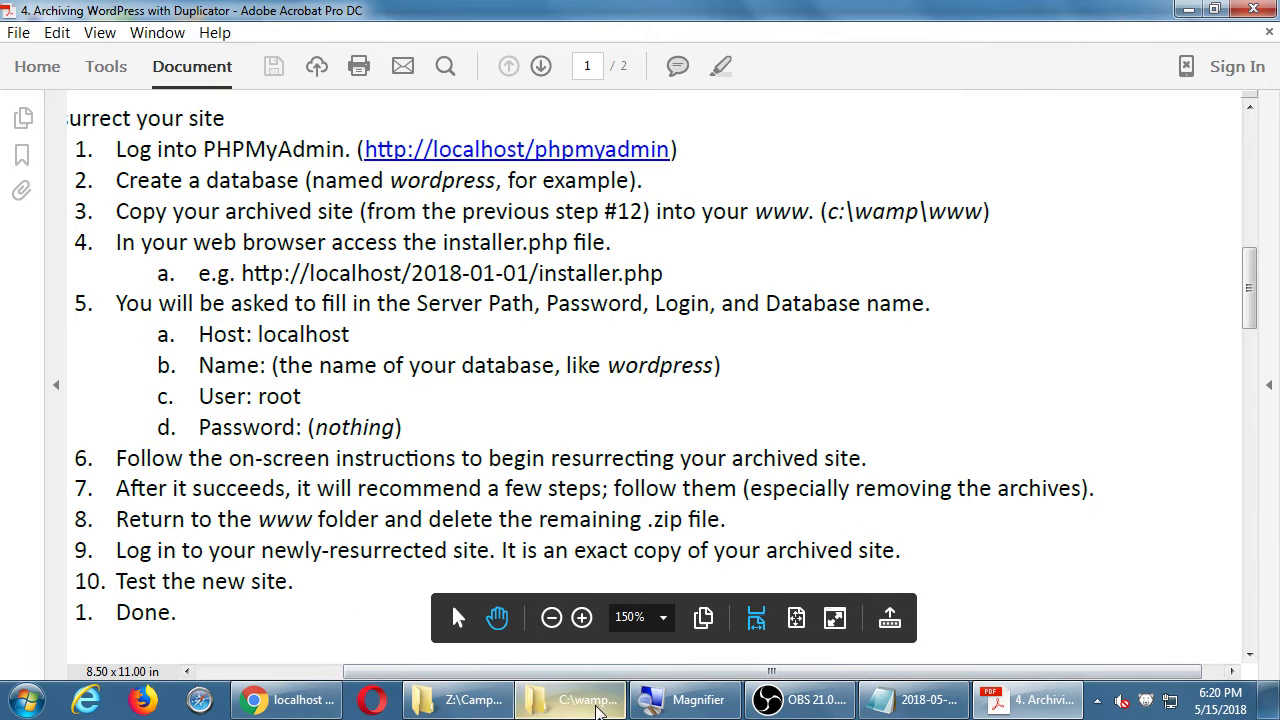
- Open the 20180510 folder in www and arrange its window and the browser below the PDF's installer address example
{"action": "left_click", "coordinate": [575, 699]}
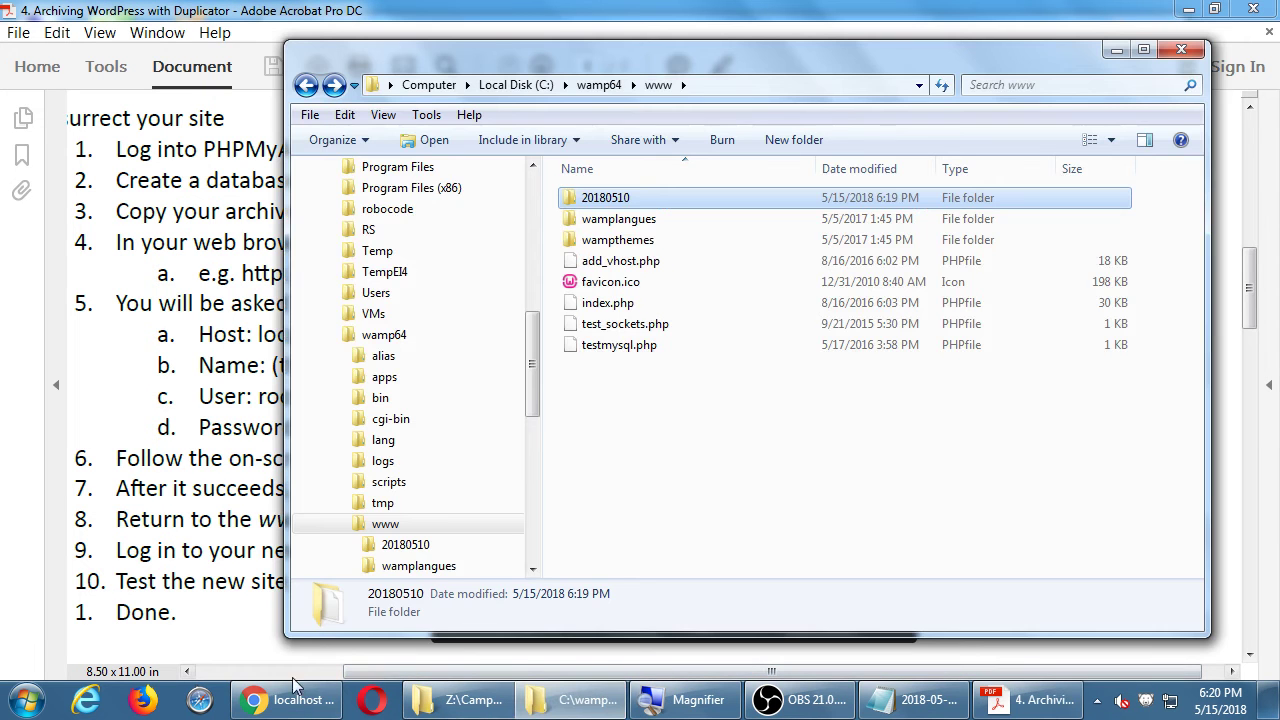
{"action": "double_click", "coordinate": [590, 197]}
{"action": "left_click_drag", "start_coordinate": [570, 75], "coordinate": [696, 331]}
{"action": "key", "text": "alt+Tab"}
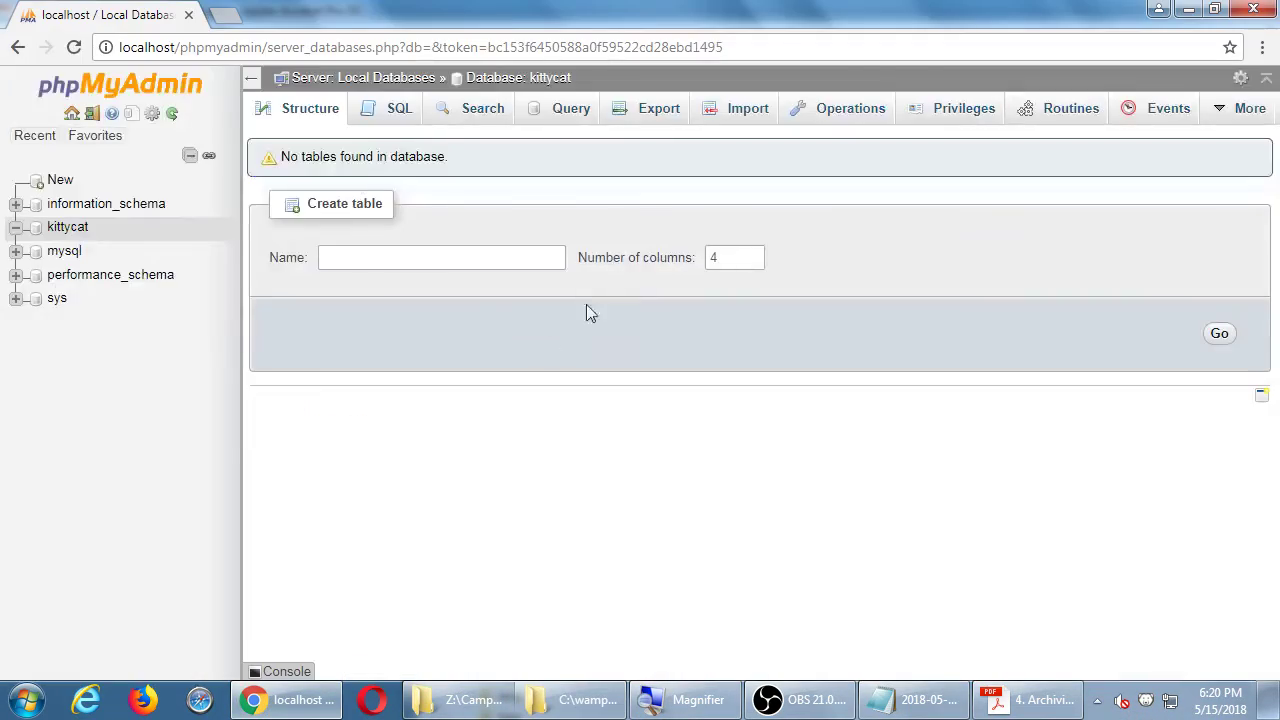
{"action": "left_click_drag", "start_coordinate": [500, 14], "coordinate": [817, 514]}
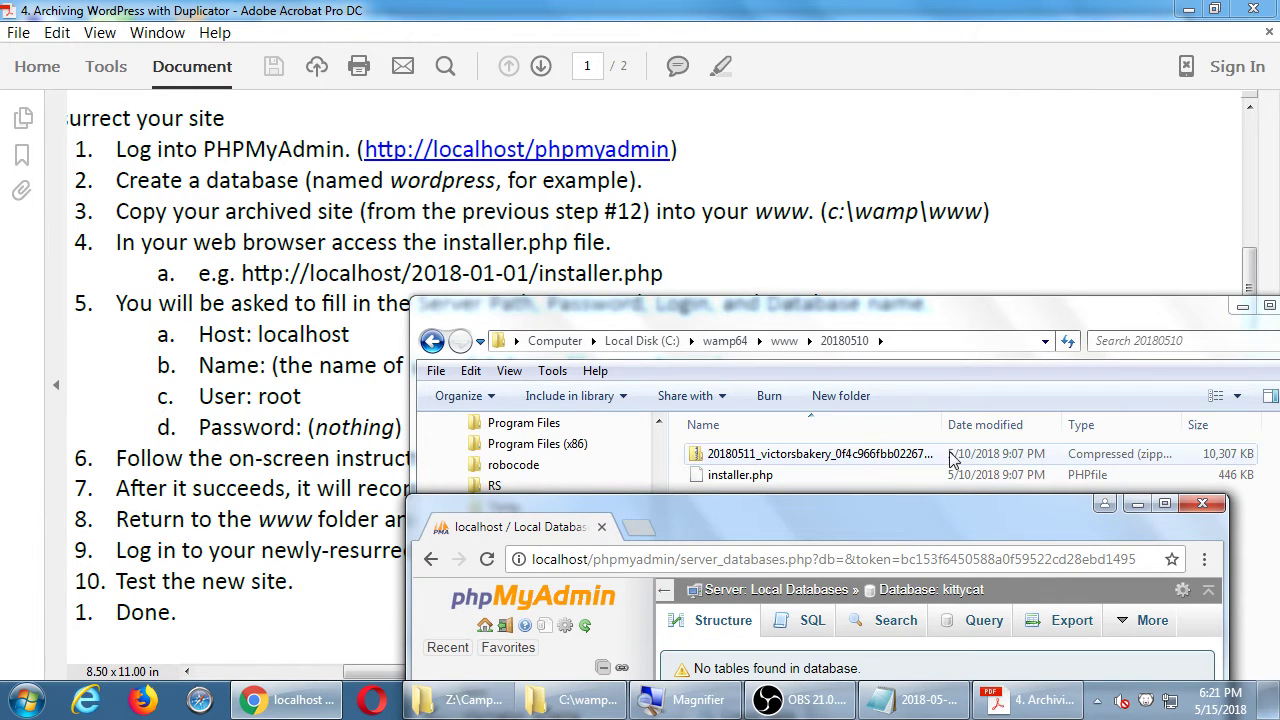
{"action": "left_click", "coordinate": [908, 560]}
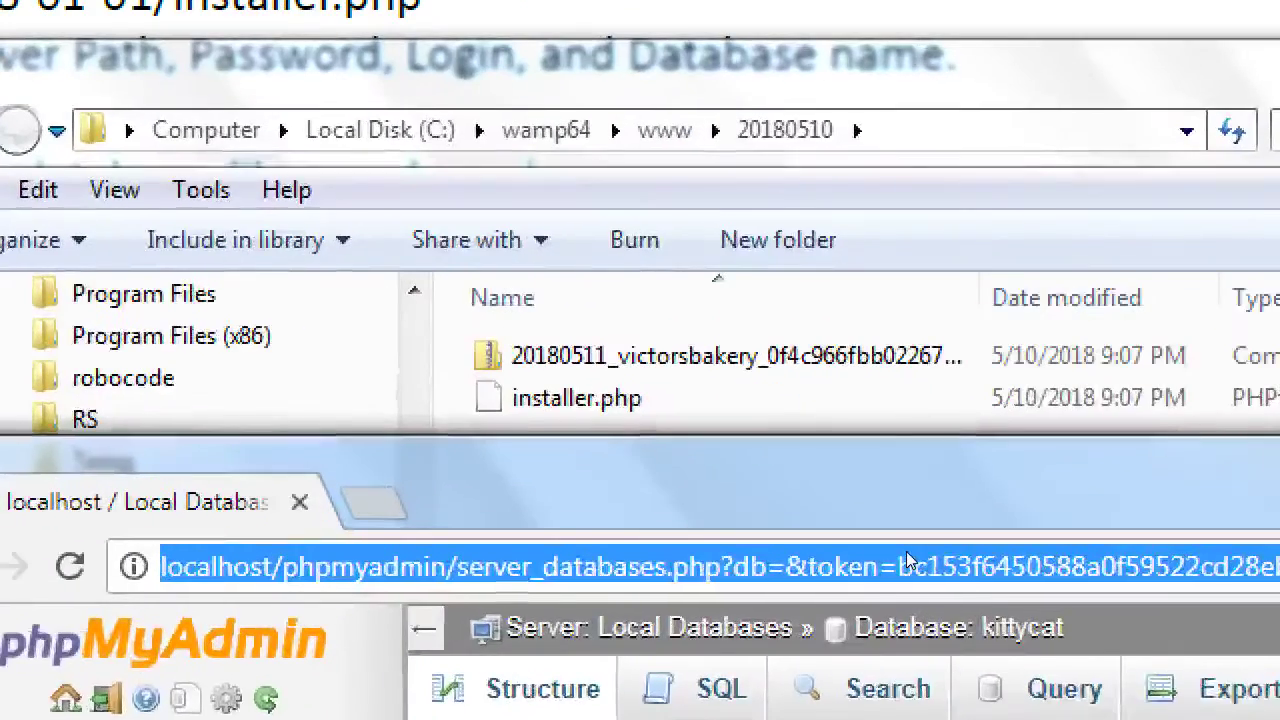
{"action": "type", "text": "http:///"}
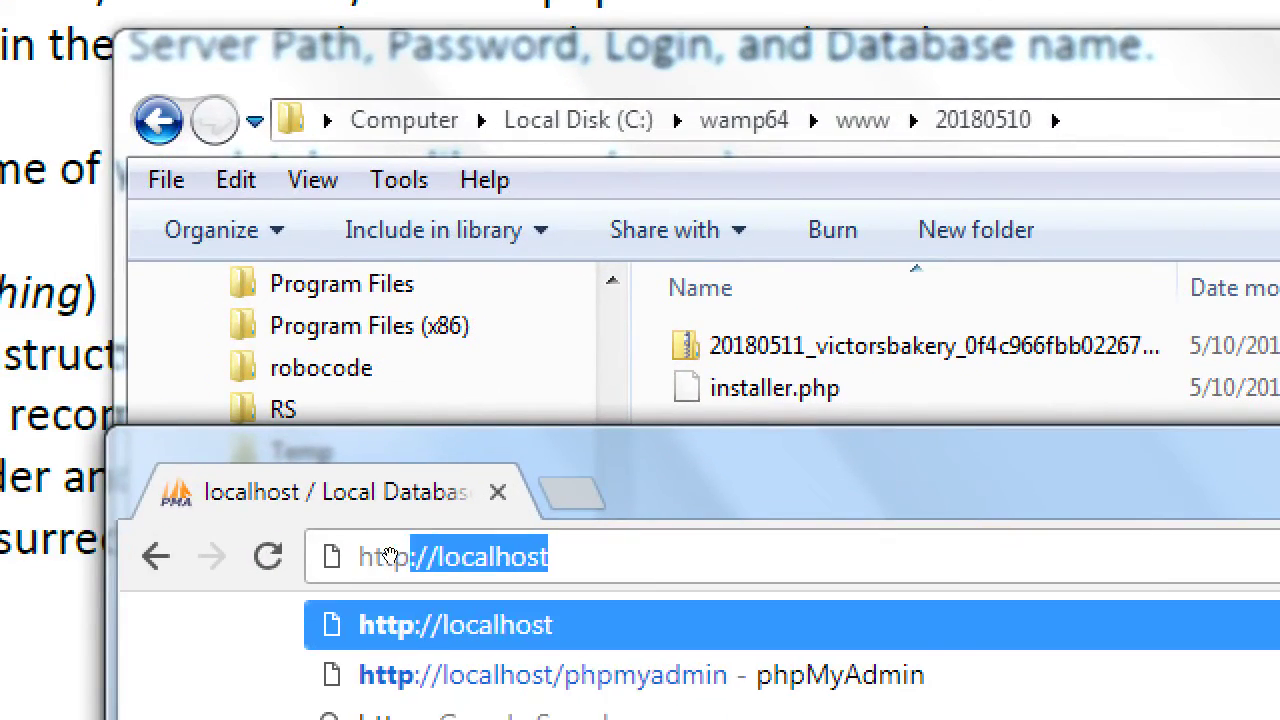
{"action": "type", "text": "lo"}
{"action": "key", "text": "BackSpace"}
{"action": "key", "text": "BackSpace"}
{"action": "key", "text": "BackSpace"}
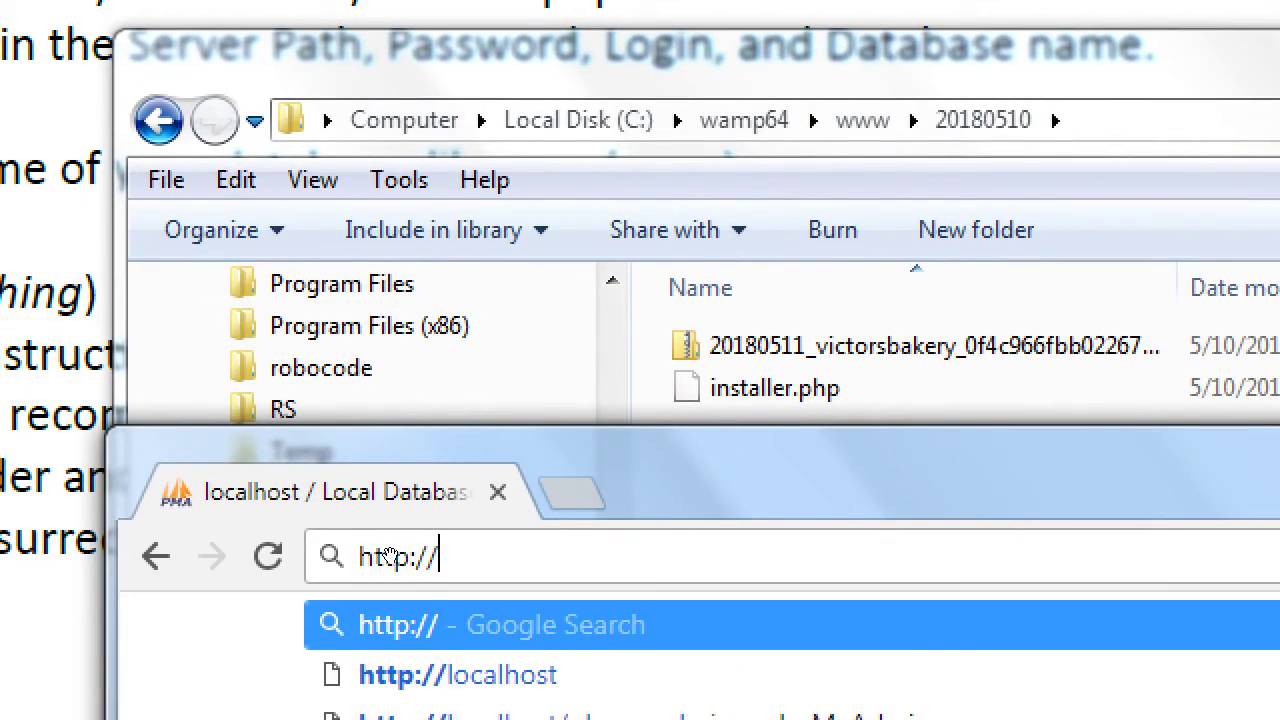
{"action": "type", "text": "localh"}
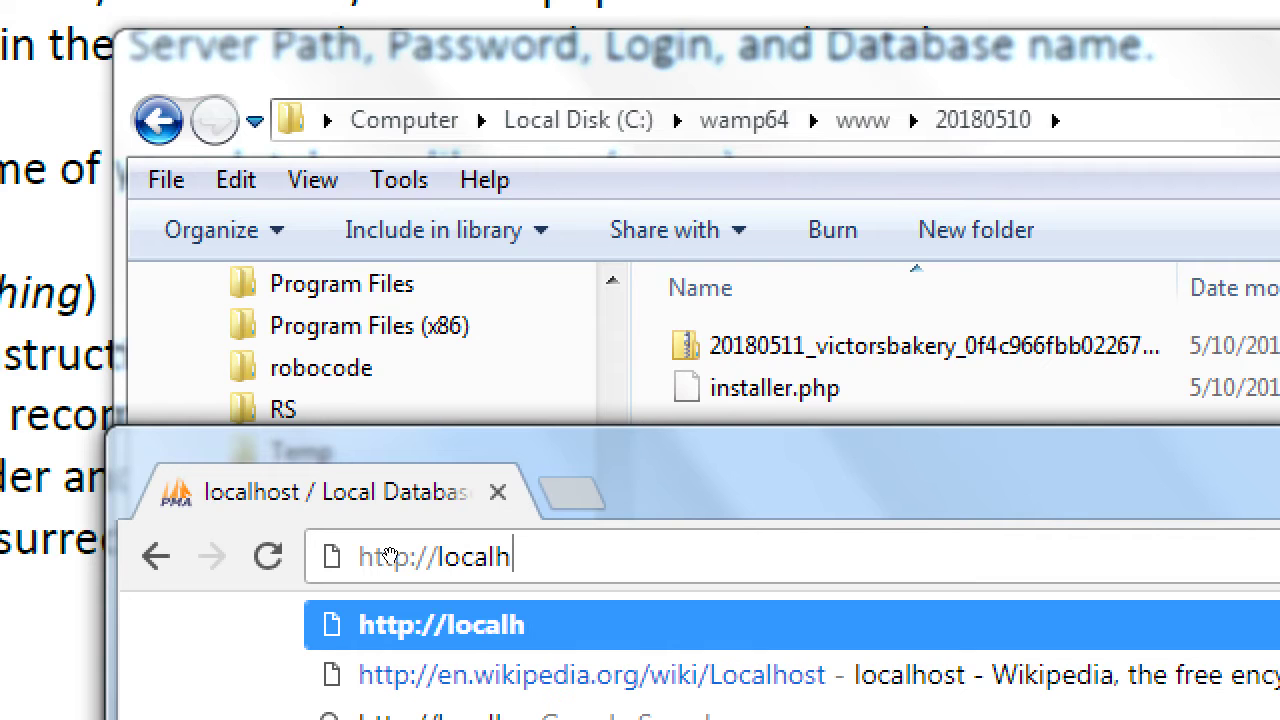
{"action": "type", "text": "ost/2"}
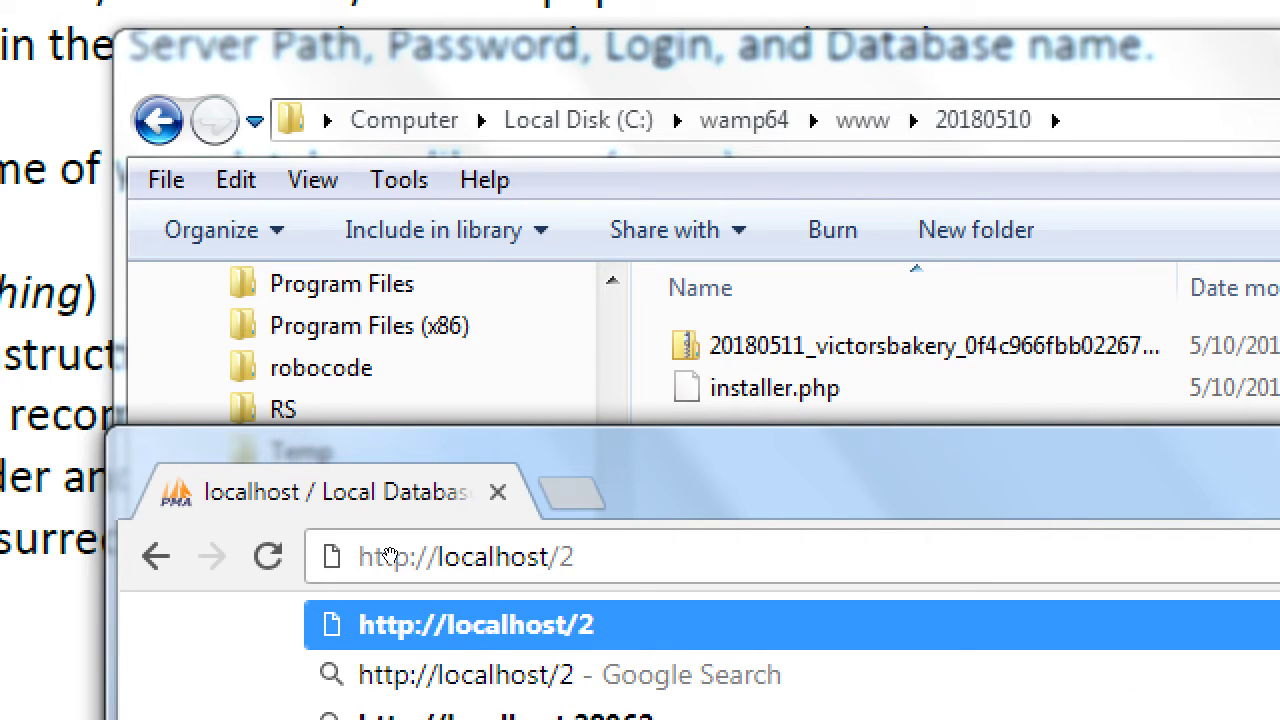
{"action": "type", "text": "0180510/i"}
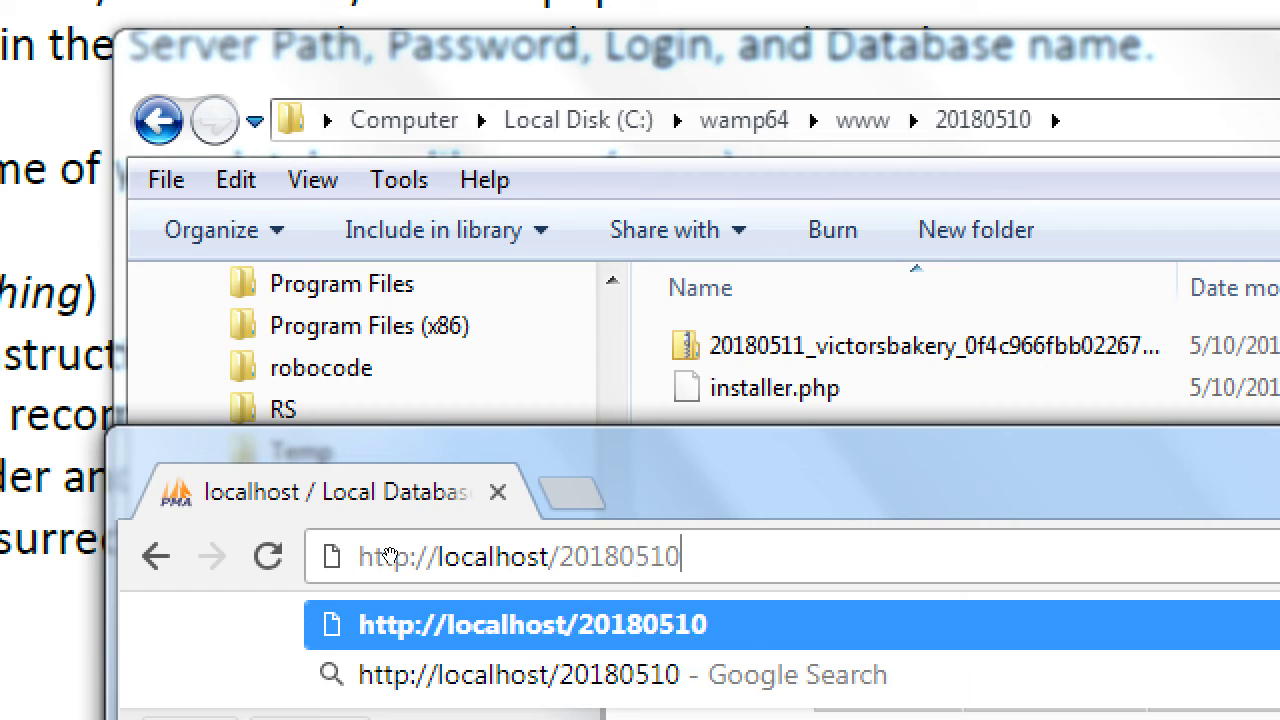
{"action": "type", "text": "nstaller.php"}
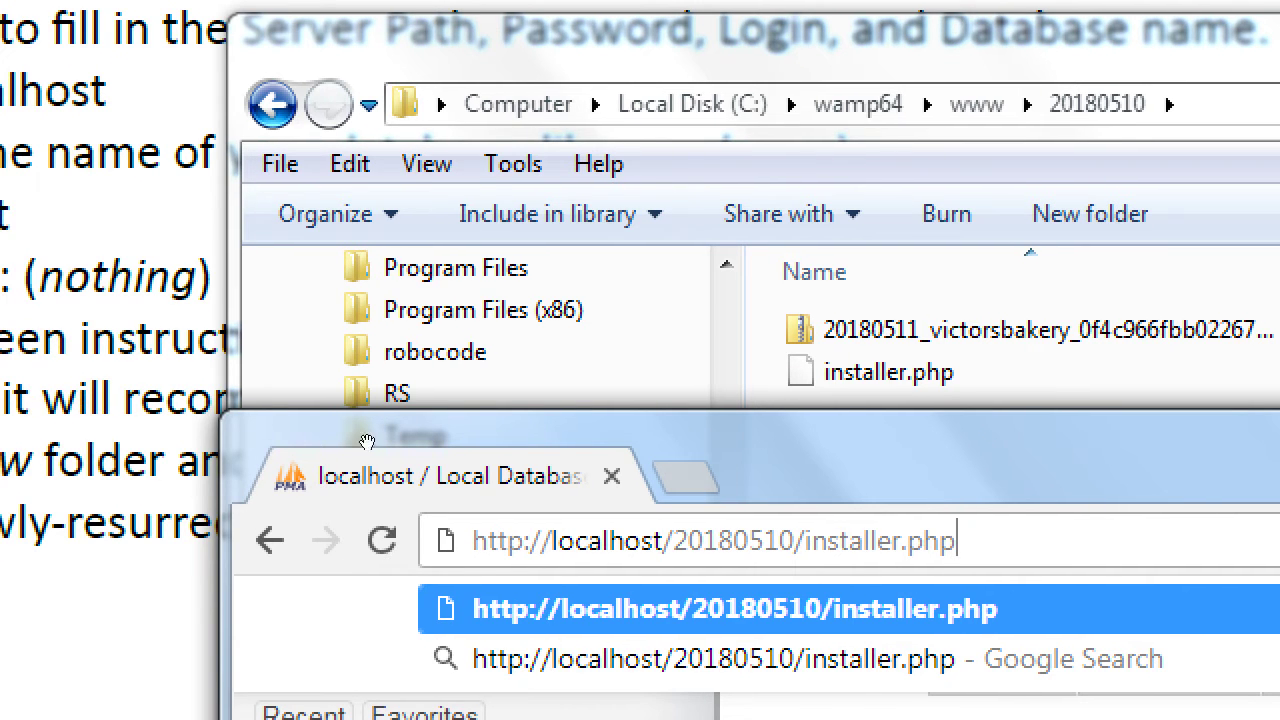
{"action": "key", "text": "BackSpace"}
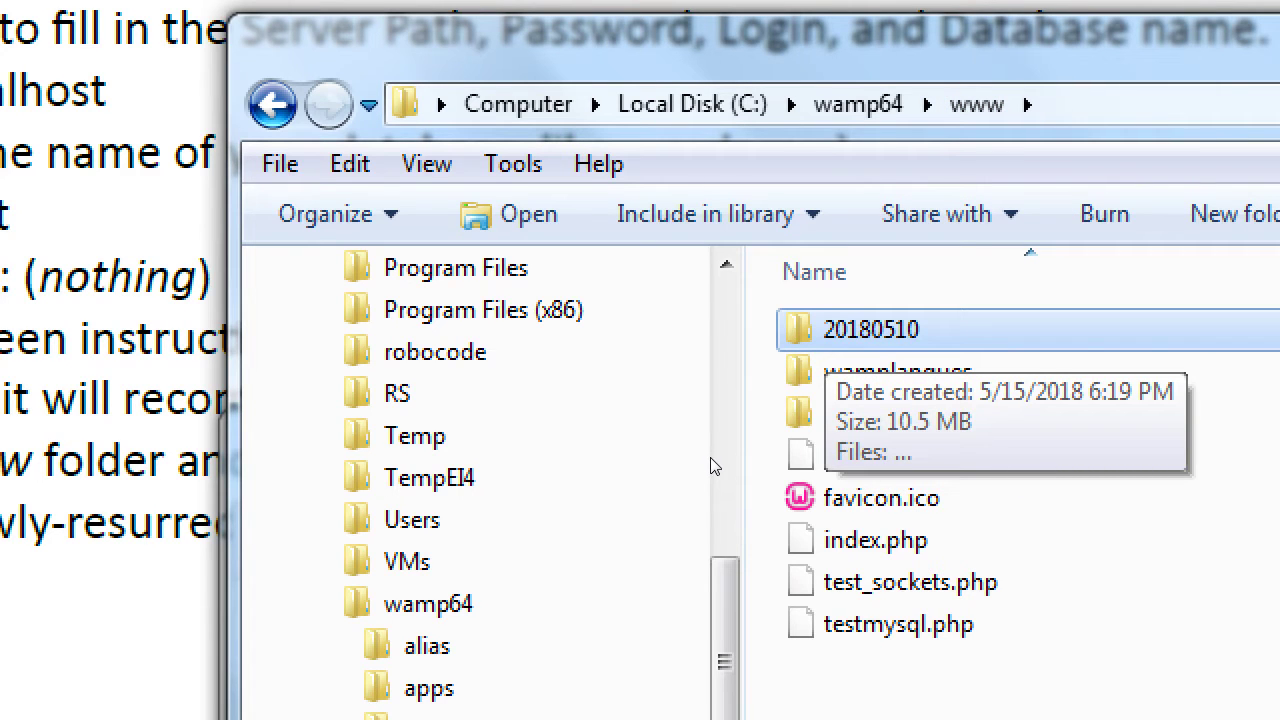
{"action": "key", "text": "alt+Tab"}
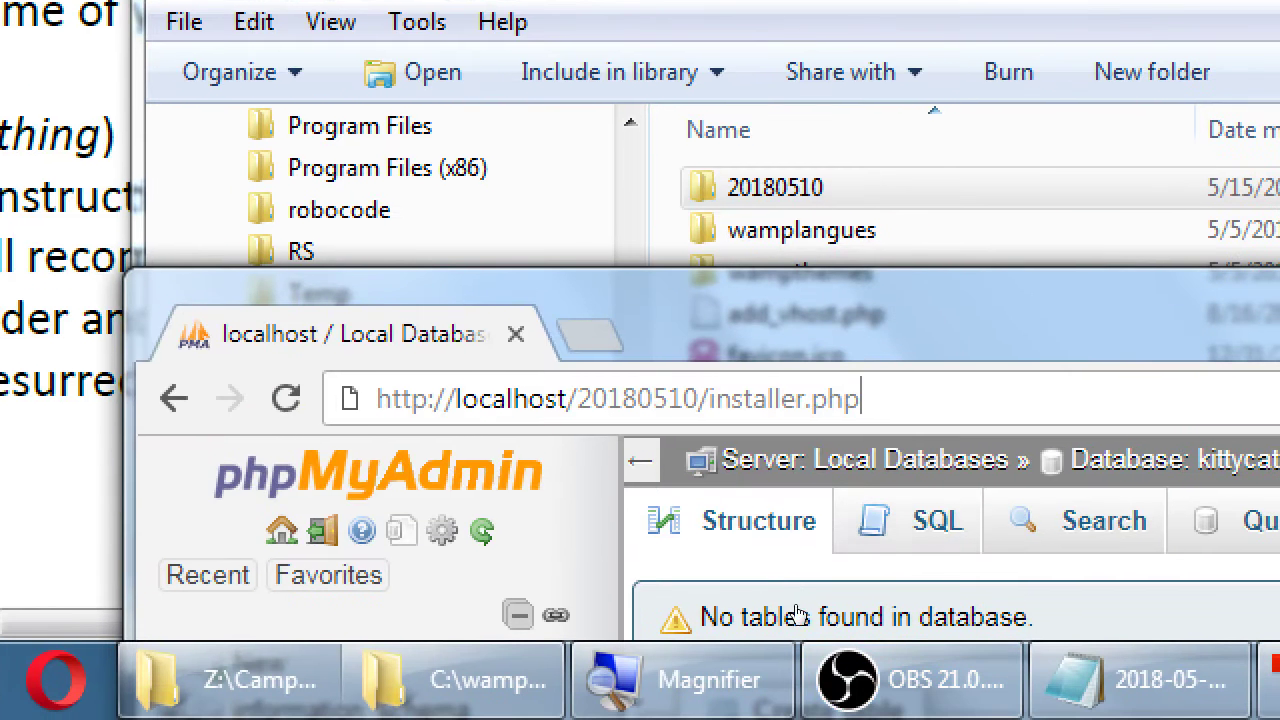
{"action": "key", "text": "Return"}
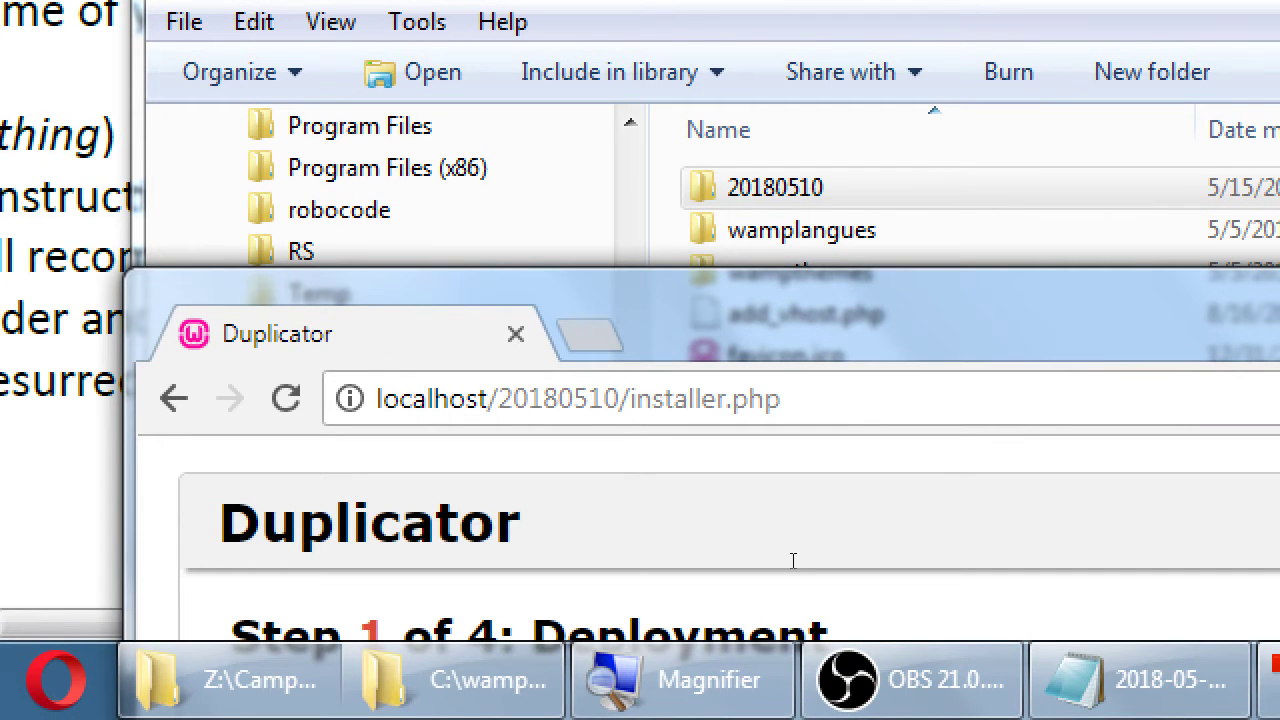
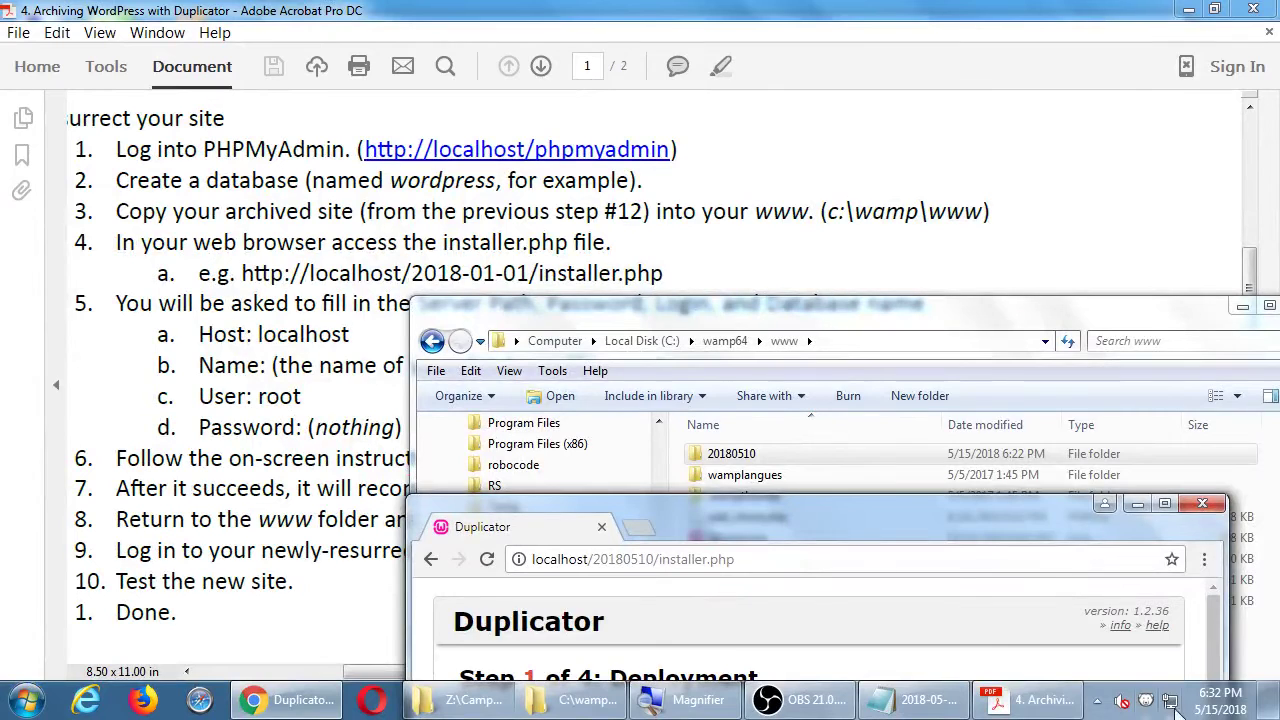
- Check the system clock, then review the PDF's instructions on the host, database name, user and password for the installer
{"action": "left_click", "coordinate": [1218, 702]}
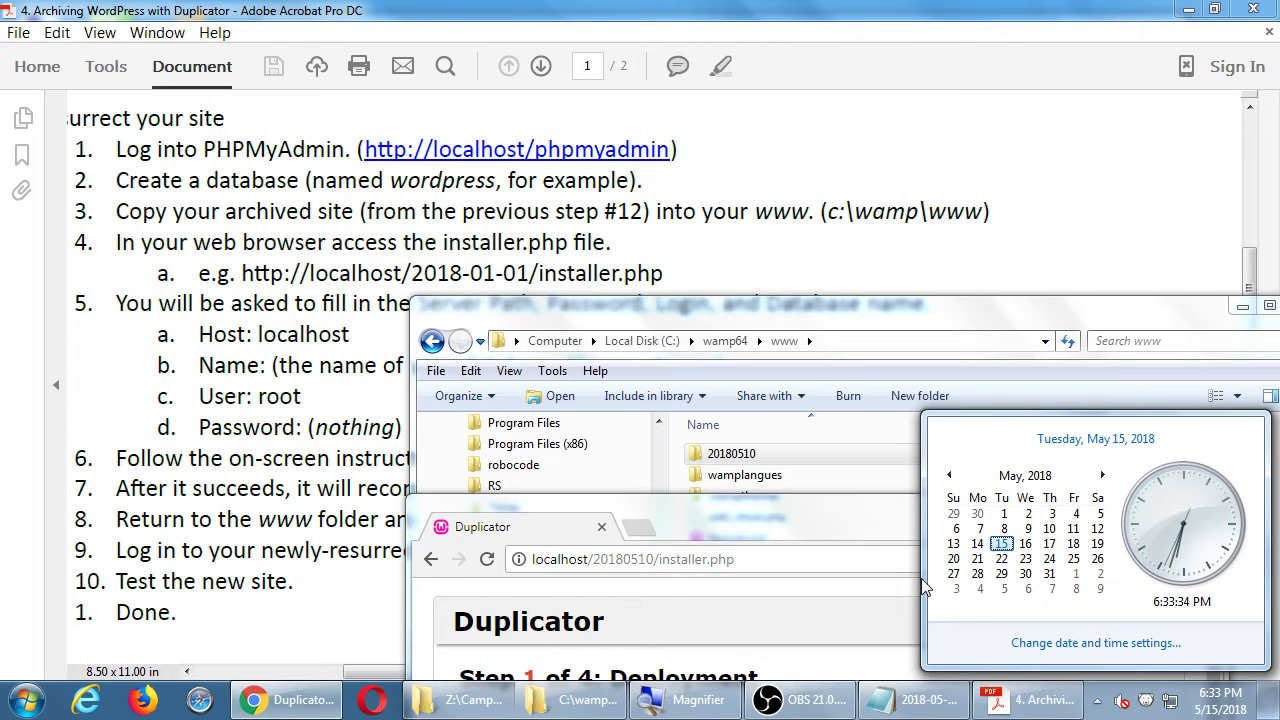
{"action": "left_click", "coordinate": [246, 308]}
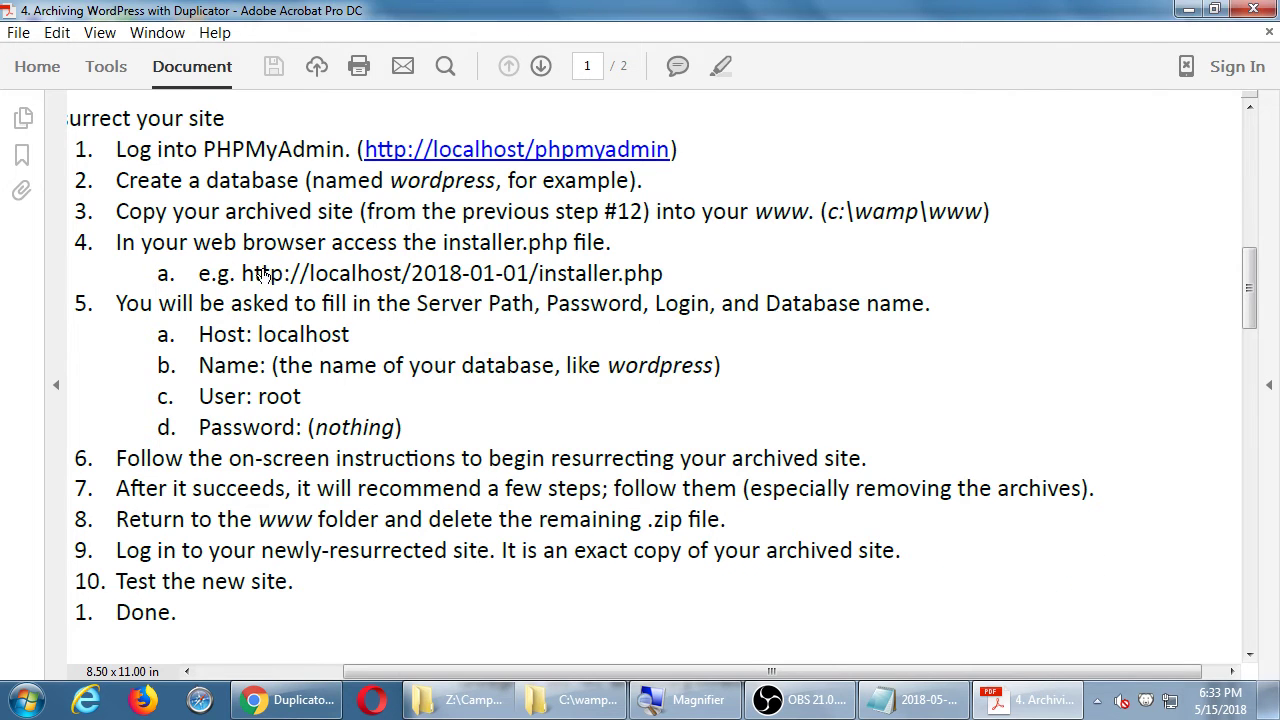
{"action": "left_click", "coordinate": [263, 276]}
{"action": "left_click", "coordinate": [830, 411]}
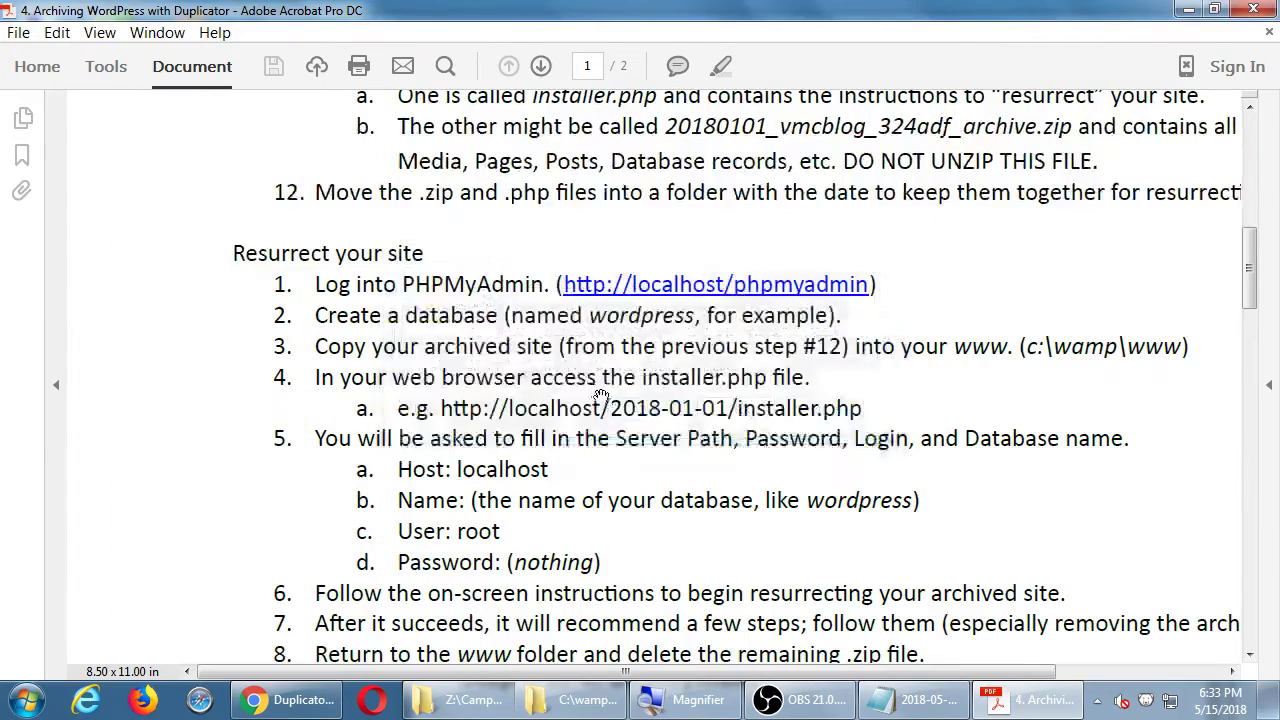
{"action": "left_click_drag", "start_coordinate": [842, 525], "coordinate": [751, 390]}
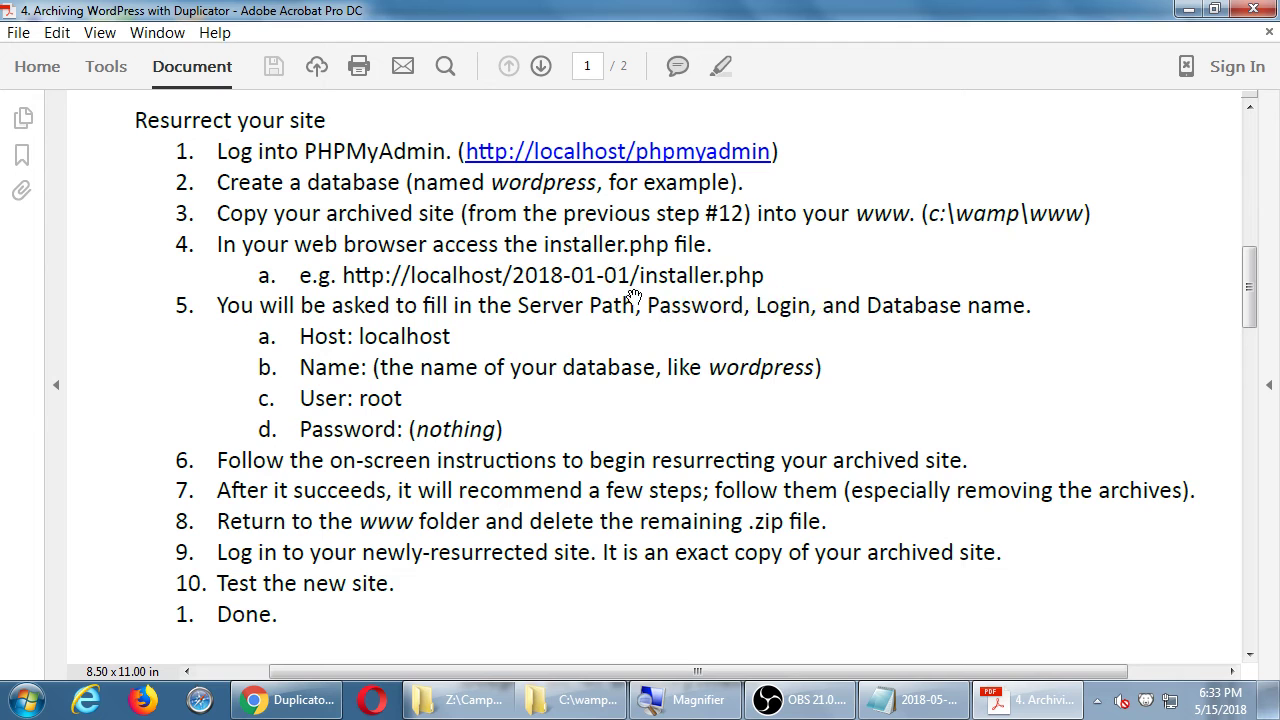
{"action": "scroll", "coordinate": [630, 315], "scroll_direction": "down", "scroll_amount": 2}
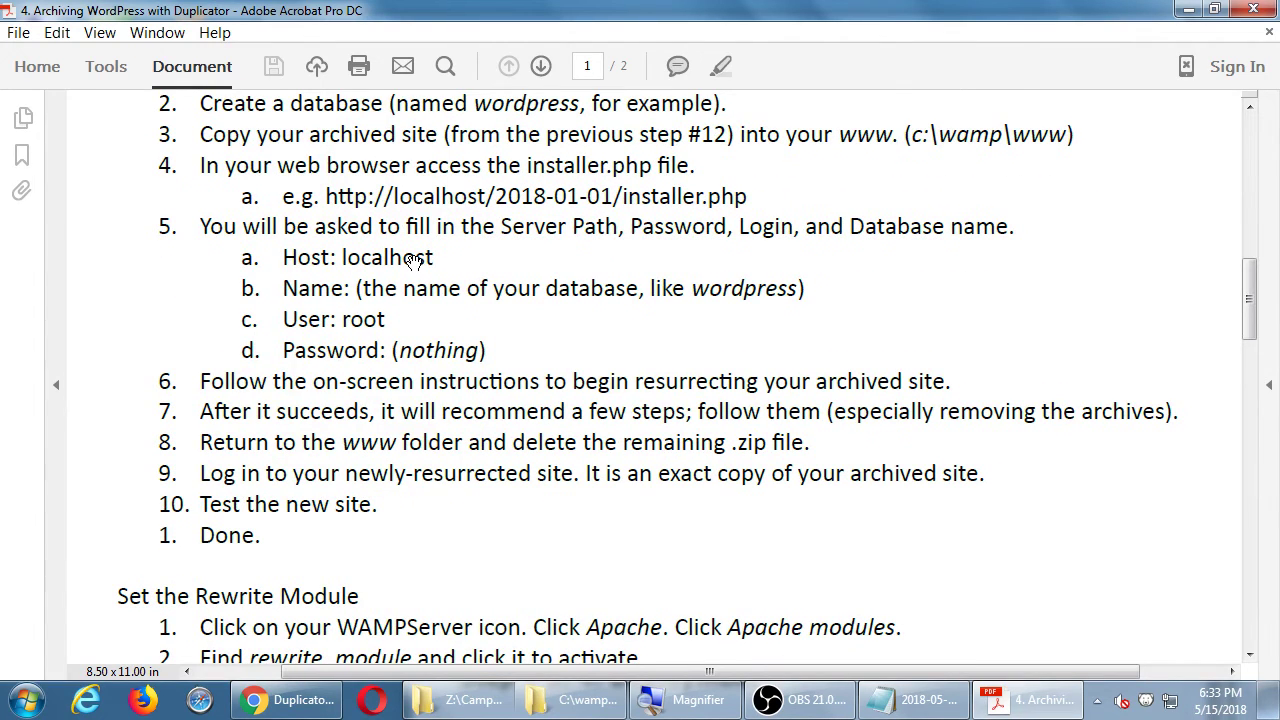
- Bring the Duplicator installer's browser window back to the front and maximize it
{"action": "key", "text": "alt+Tab"}
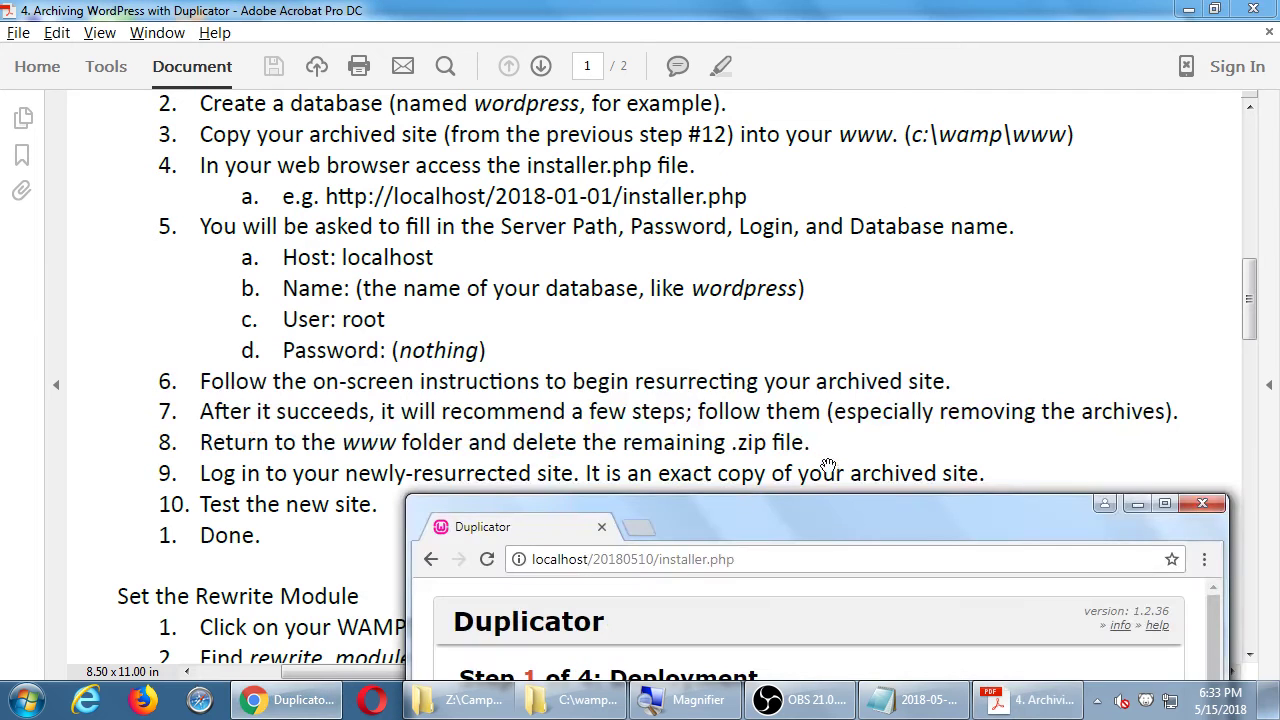
{"action": "left_click_drag", "start_coordinate": [833, 513], "coordinate": [1068, 116]}
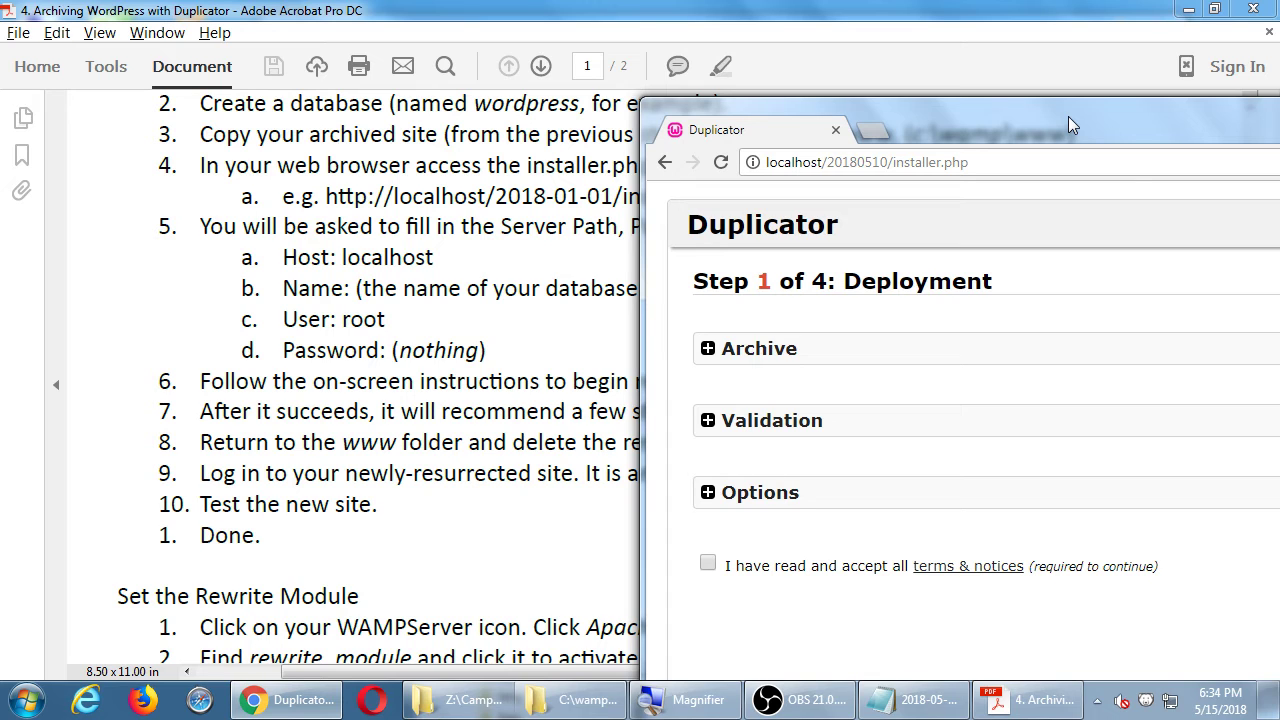
{"action": "double_click", "coordinate": [1068, 116]}
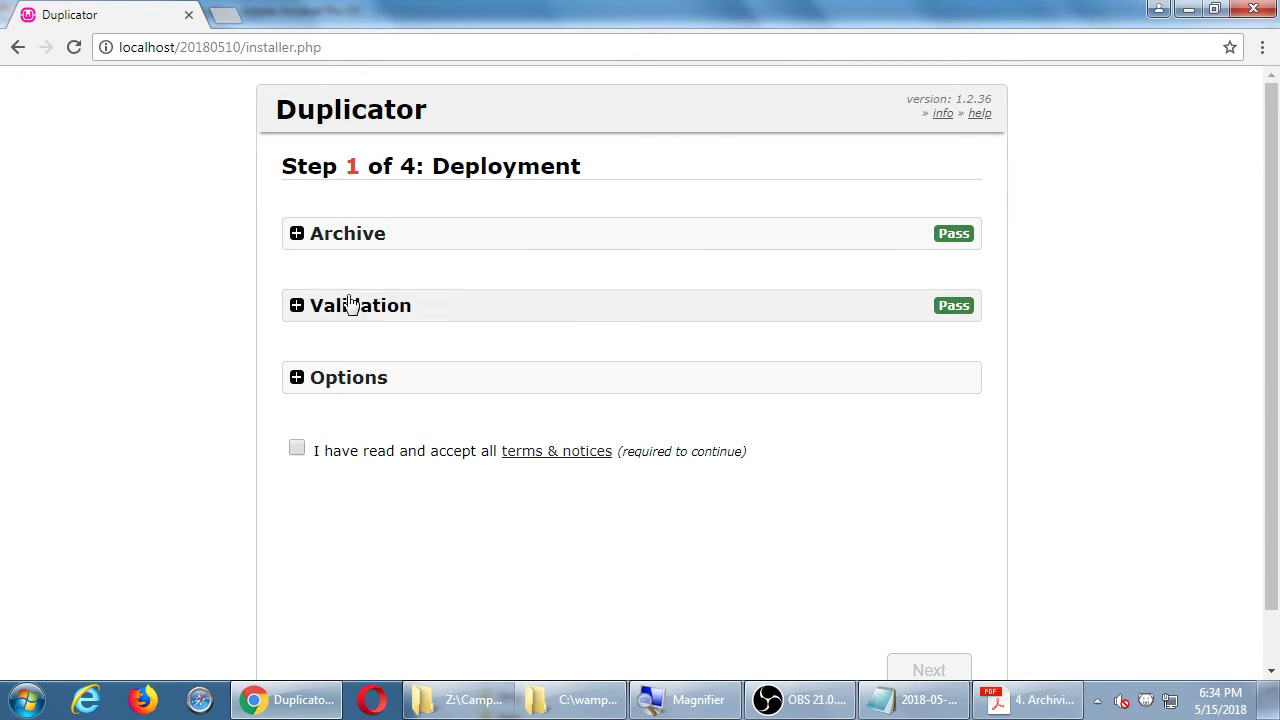
- Accept the terms and notices on the Deployment page and continue to the Install Database step
{"action": "left_click", "coordinate": [339, 383]}
{"action": "left_click", "coordinate": [339, 383]}
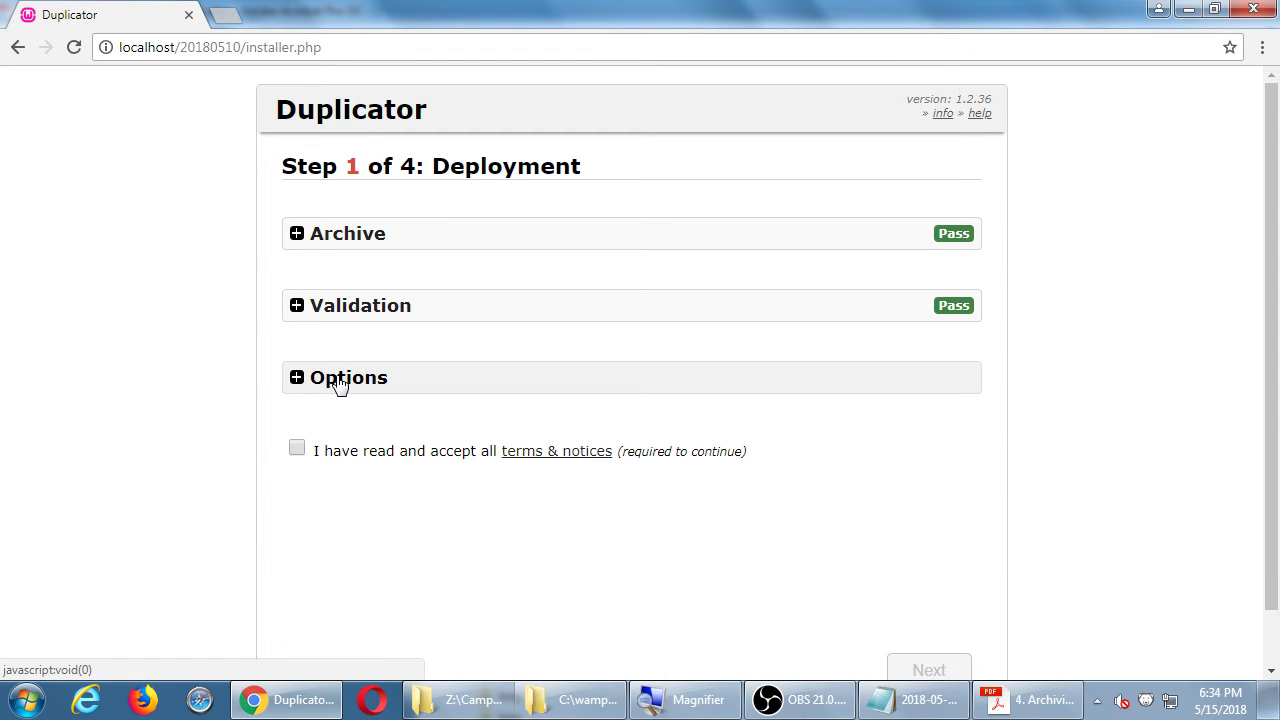
{"action": "left_click", "coordinate": [297, 451]}
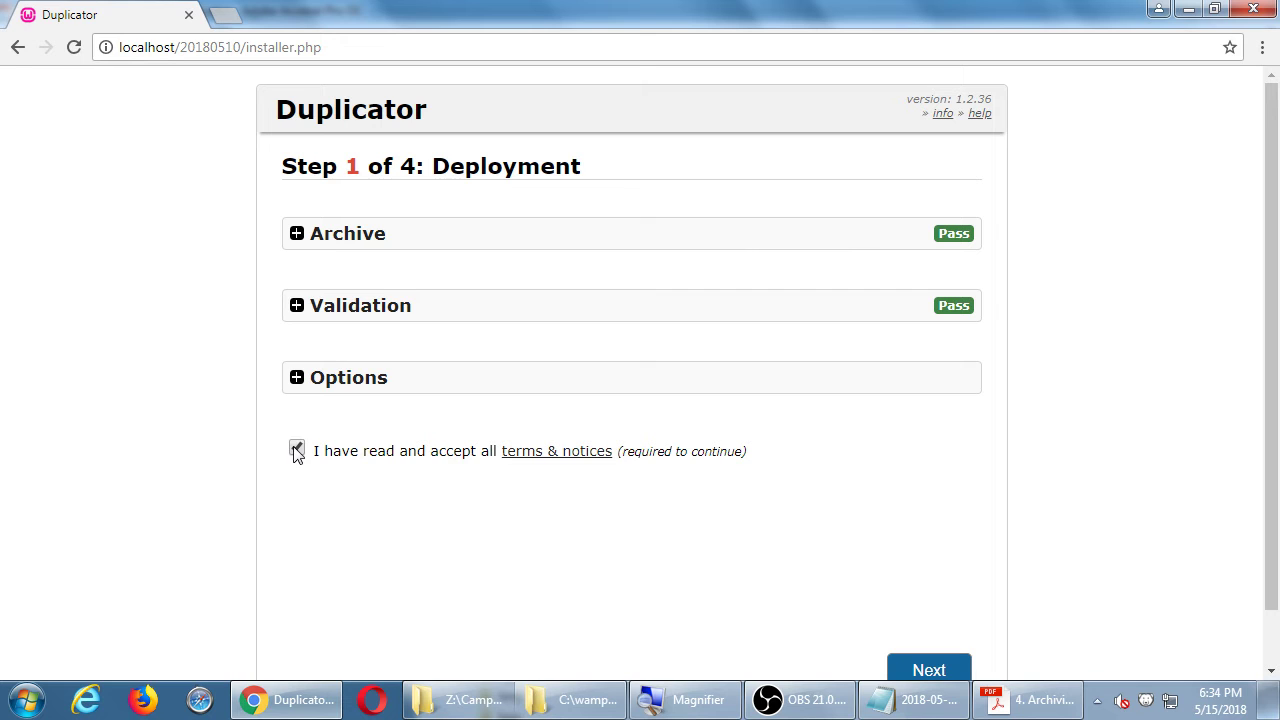
{"action": "left_click", "coordinate": [951, 676]}
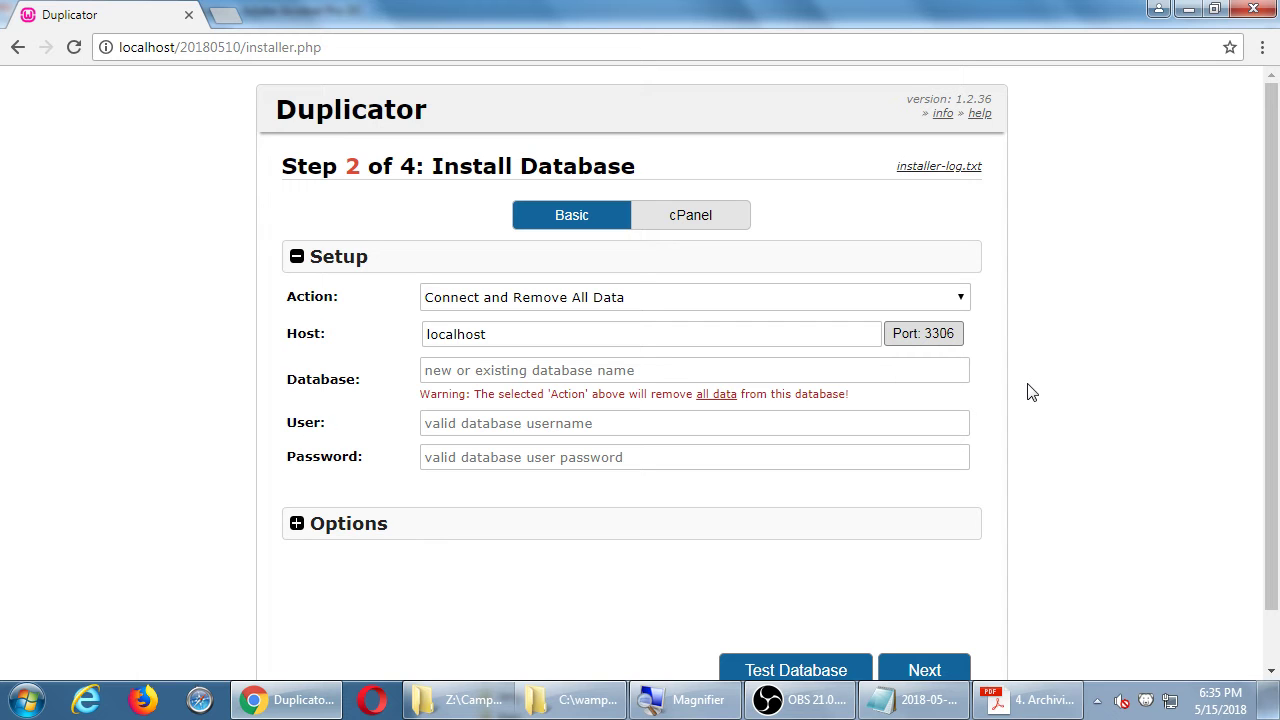
- Examine the files extracted into the 20180510 folder in www, and return to the Duplicator installer
{"action": "left_click", "coordinate": [690, 700]}
{"action": "left_click", "coordinate": [590, 702]}
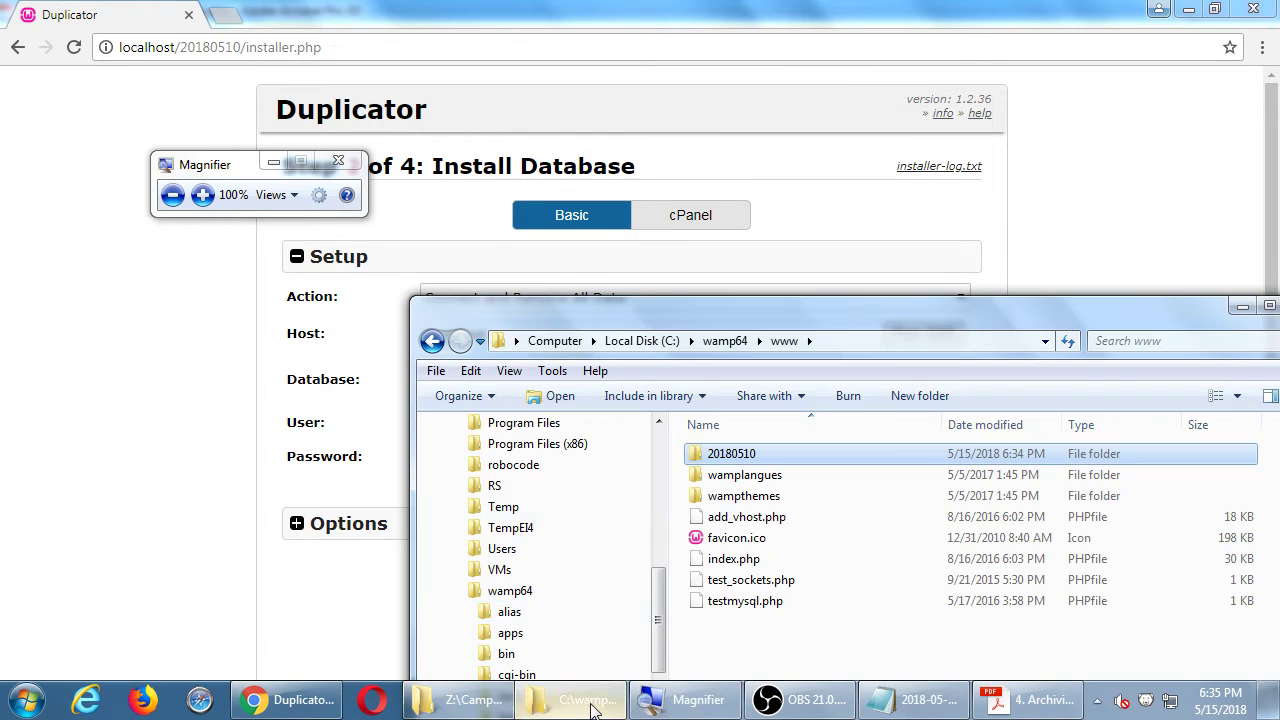
{"action": "double_click", "coordinate": [709, 455]}
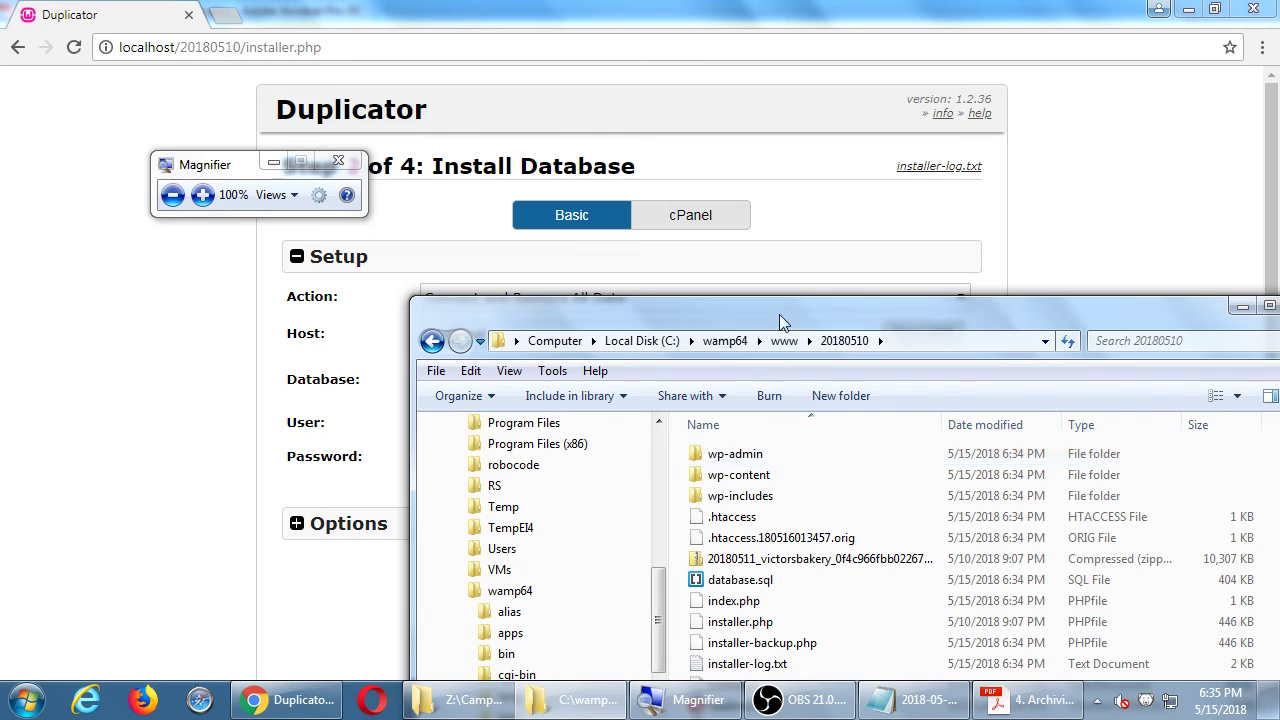
{"action": "double_click", "coordinate": [783, 323]}
{"action": "scroll", "coordinate": [700, 500], "scroll_direction": "down", "scroll_amount": 2}
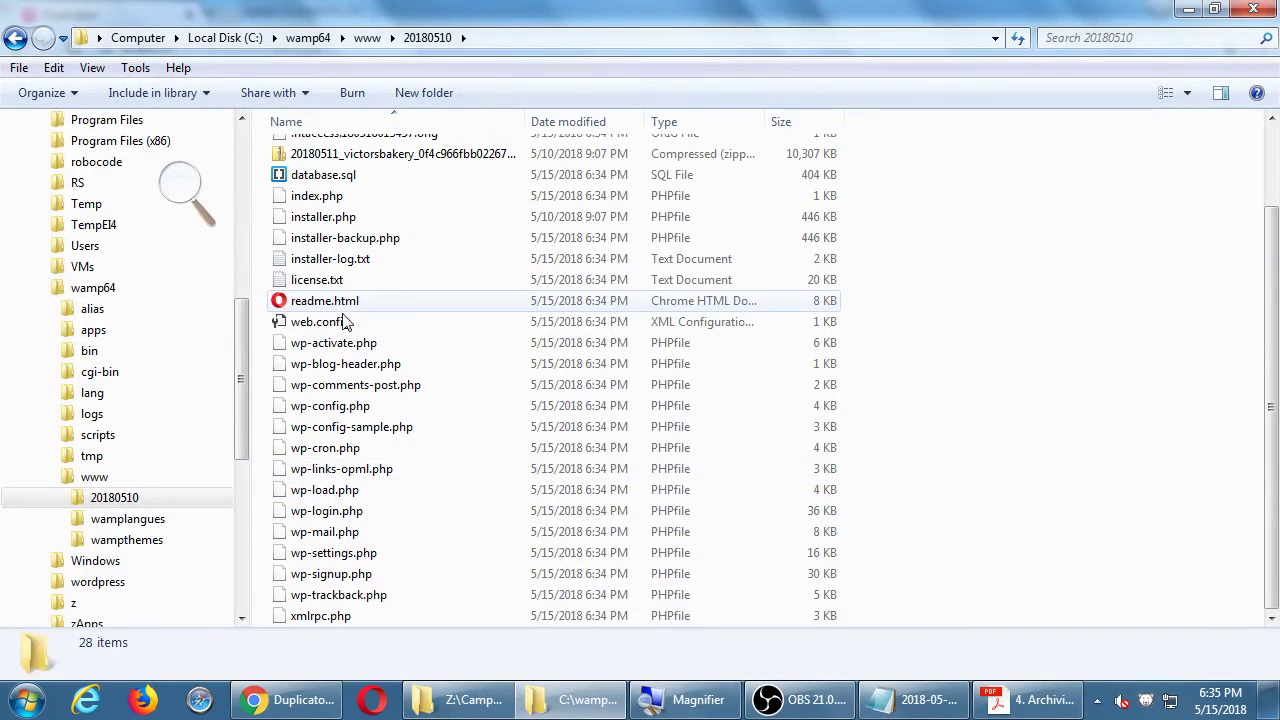
{"action": "left_click", "coordinate": [185, 185]}
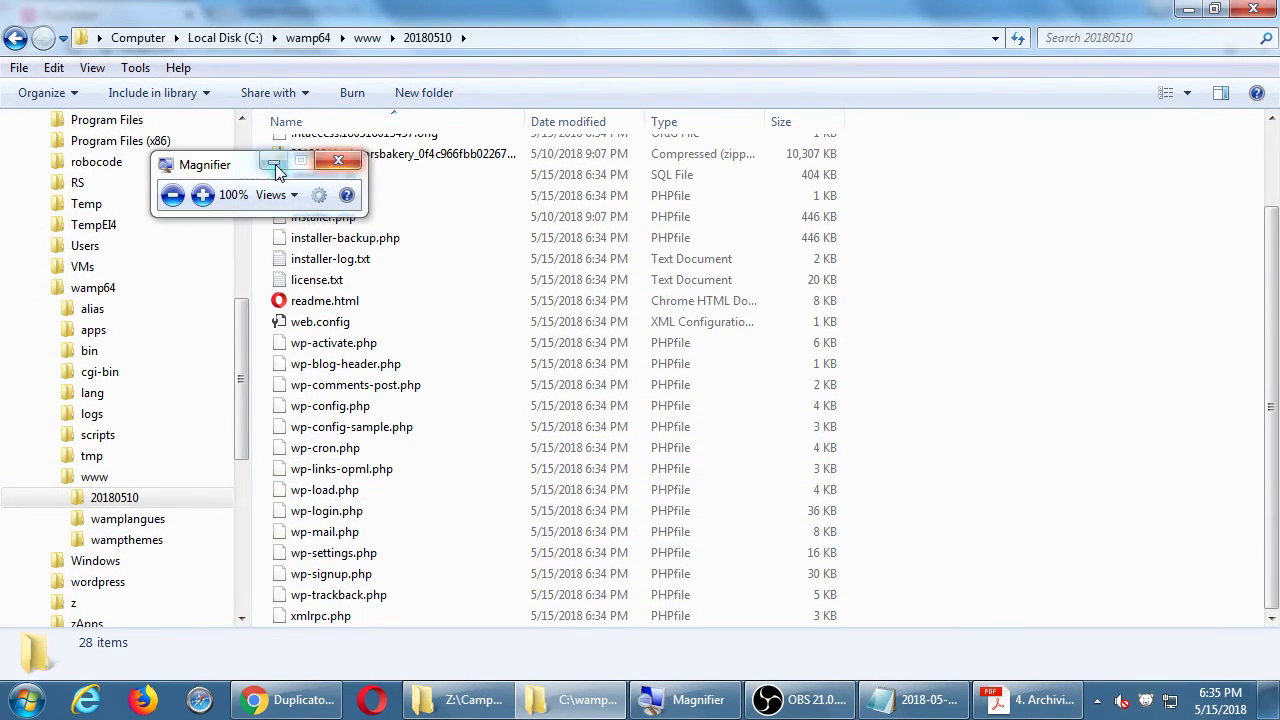
{"action": "left_click", "coordinate": [274, 165]}
{"action": "scroll", "coordinate": [466, 363], "scroll_direction": "up", "scroll_amount": 2}
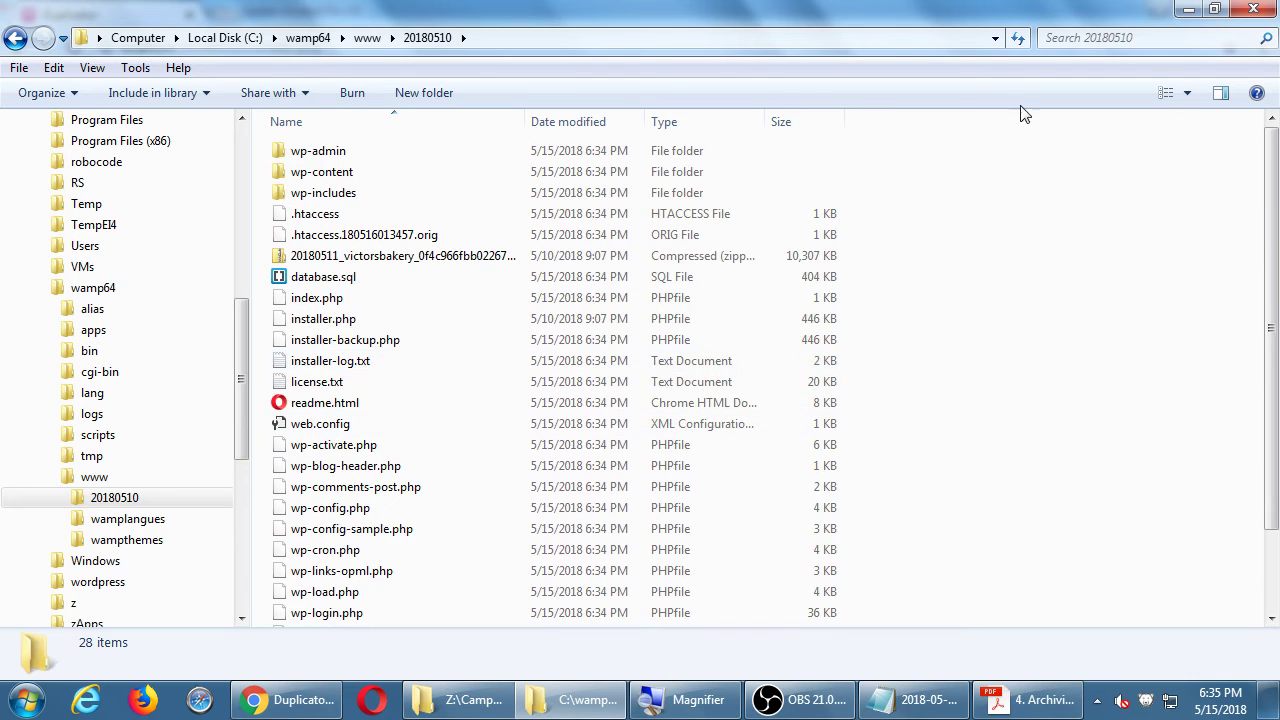
{"action": "left_click", "coordinate": [1188, 9]}
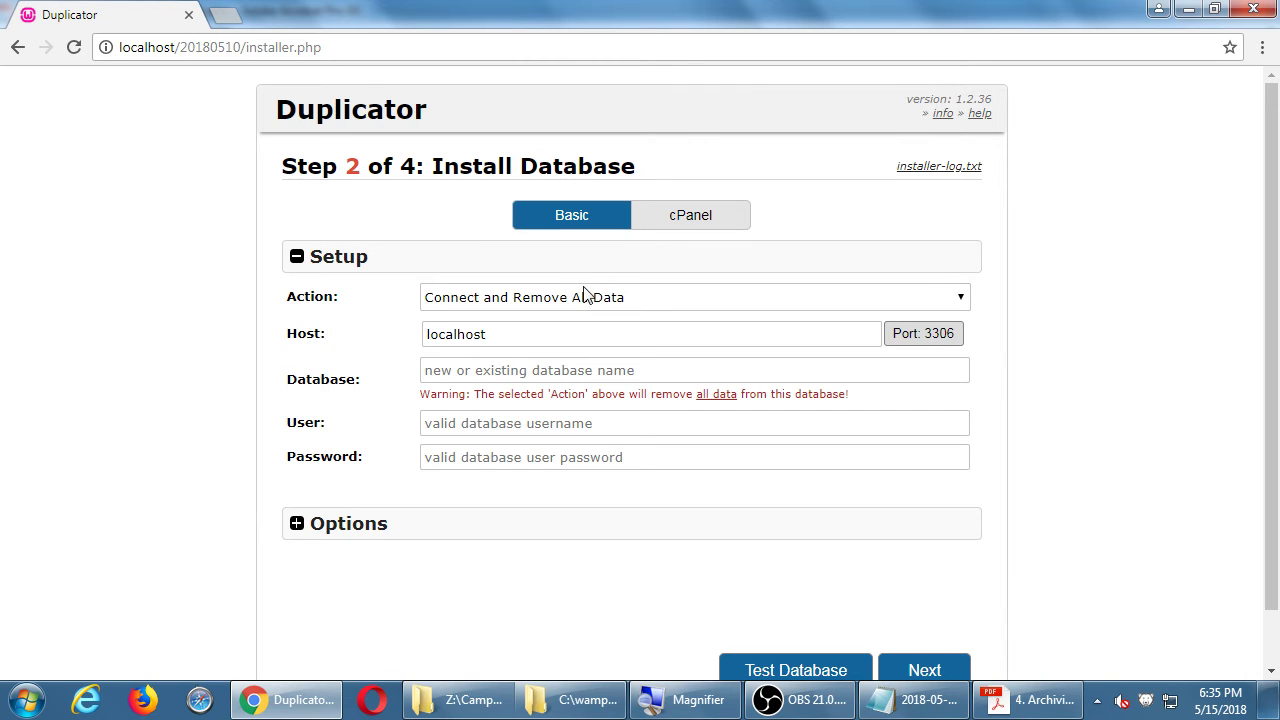
- Review the available database Action choices, keeping Connect and Remove All Data selected
{"action": "left_click", "coordinate": [614, 303]}
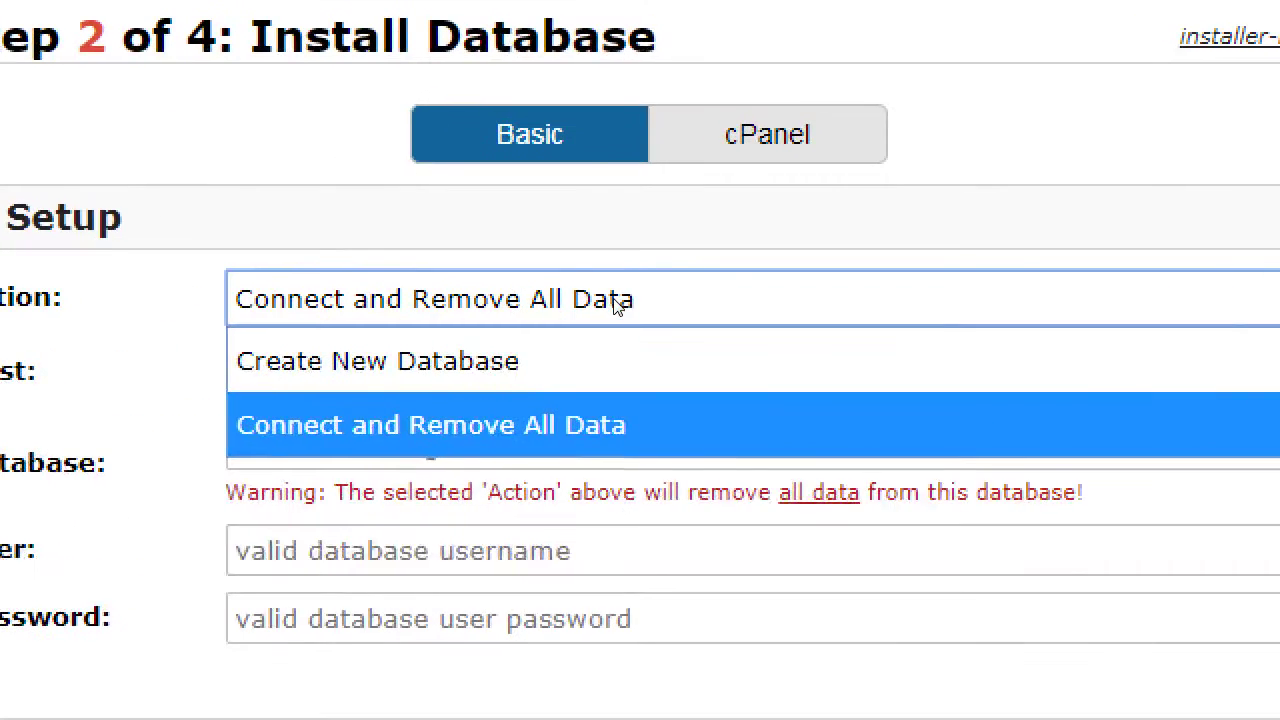
{"action": "left_click", "coordinate": [300, 311]}
{"action": "key", "text": "alt+Down"}
{"action": "key", "text": "Up"}
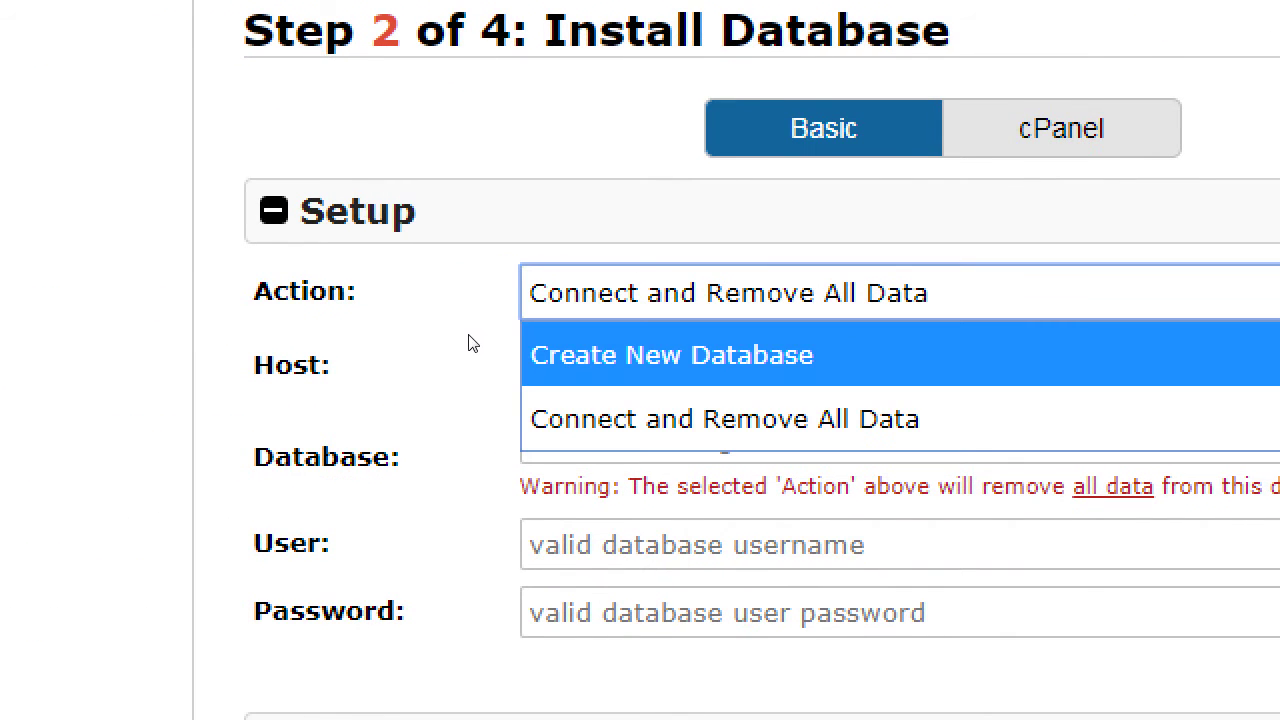
{"action": "left_click", "coordinate": [205, 352]}
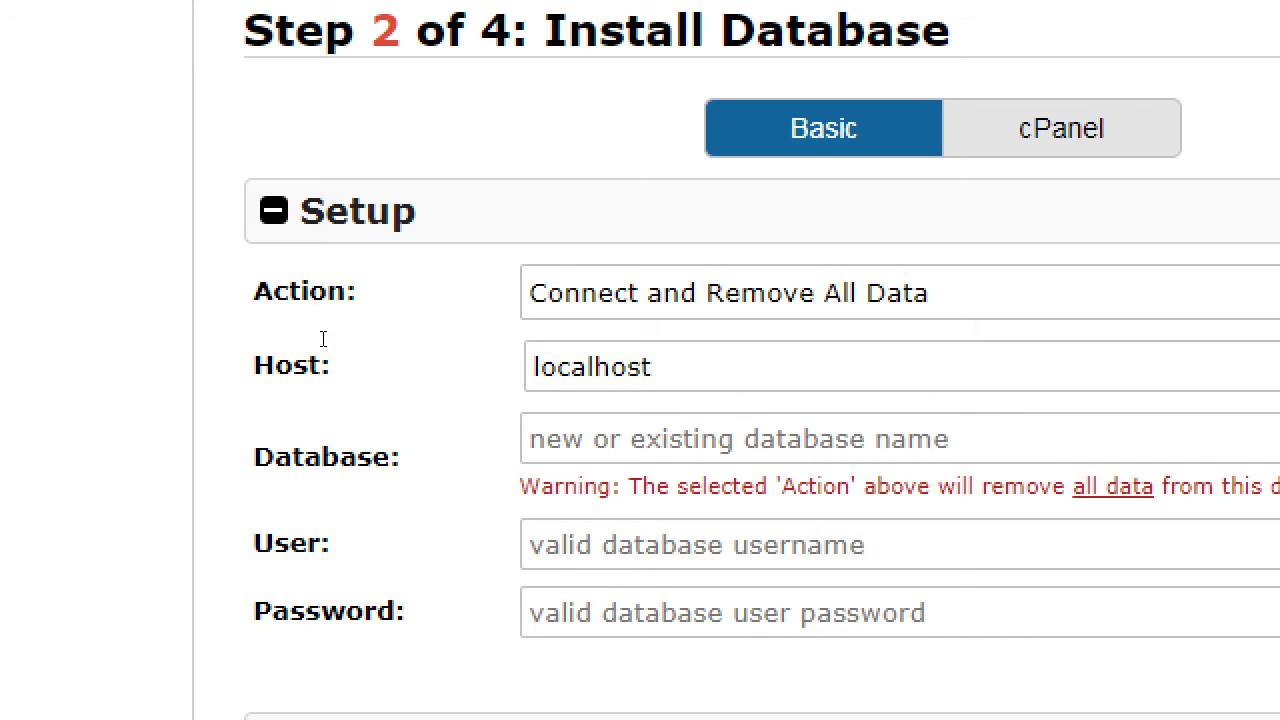
- Try victorsbakery.com as the database host, and undo the entry
{"action": "key", "text": "Tab"}
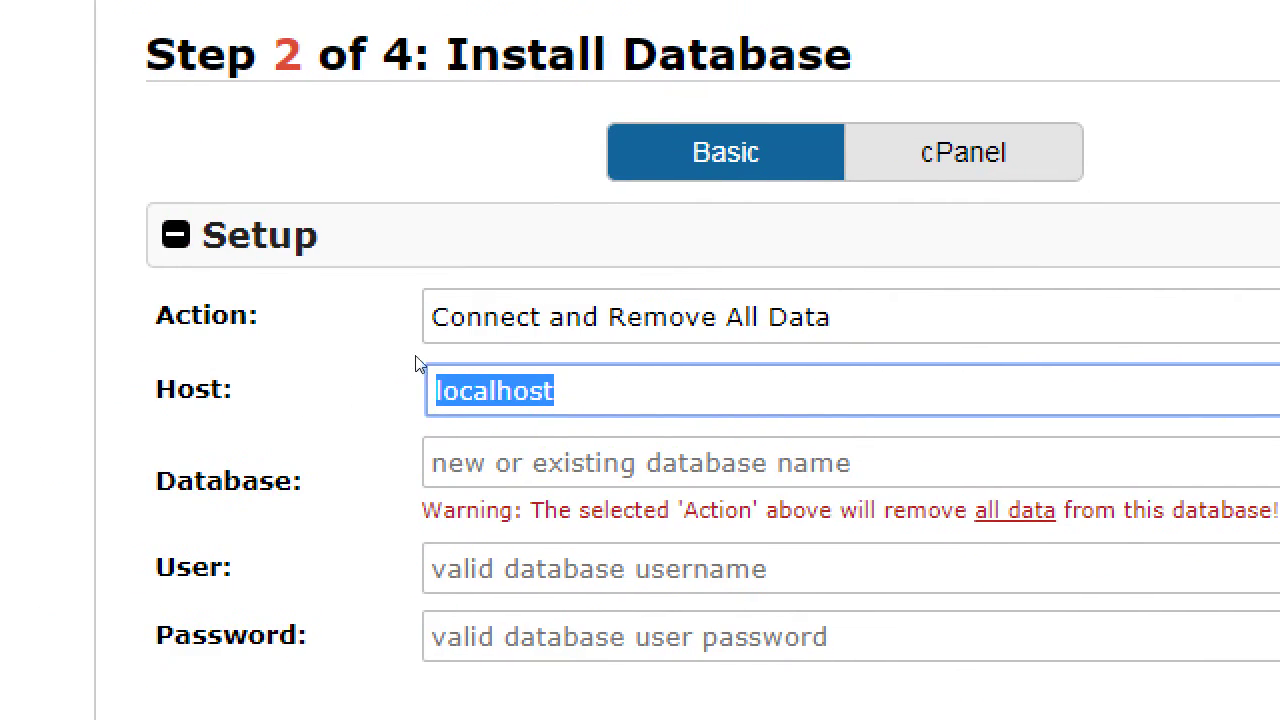
{"action": "key", "text": "End"}
{"action": "key", "text": "ctrl+a"}
{"action": "type", "text": "vict"}
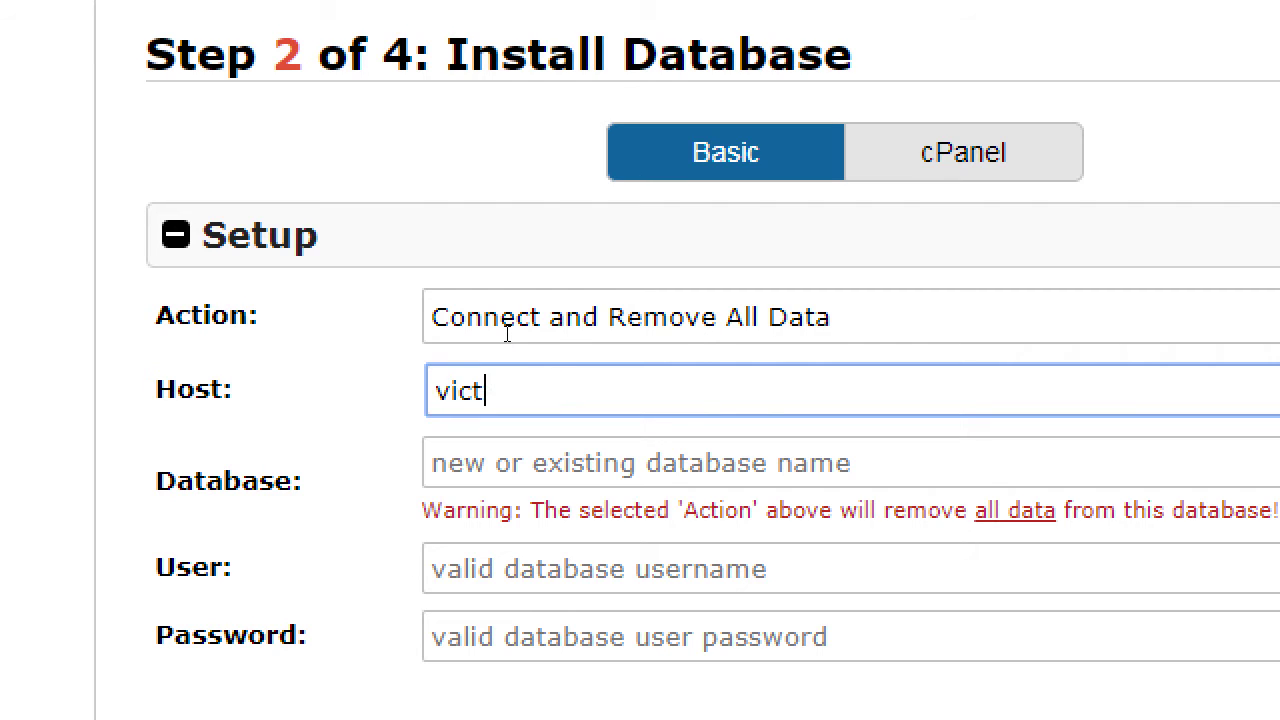
{"action": "type", "text": "orsbakery.com"}
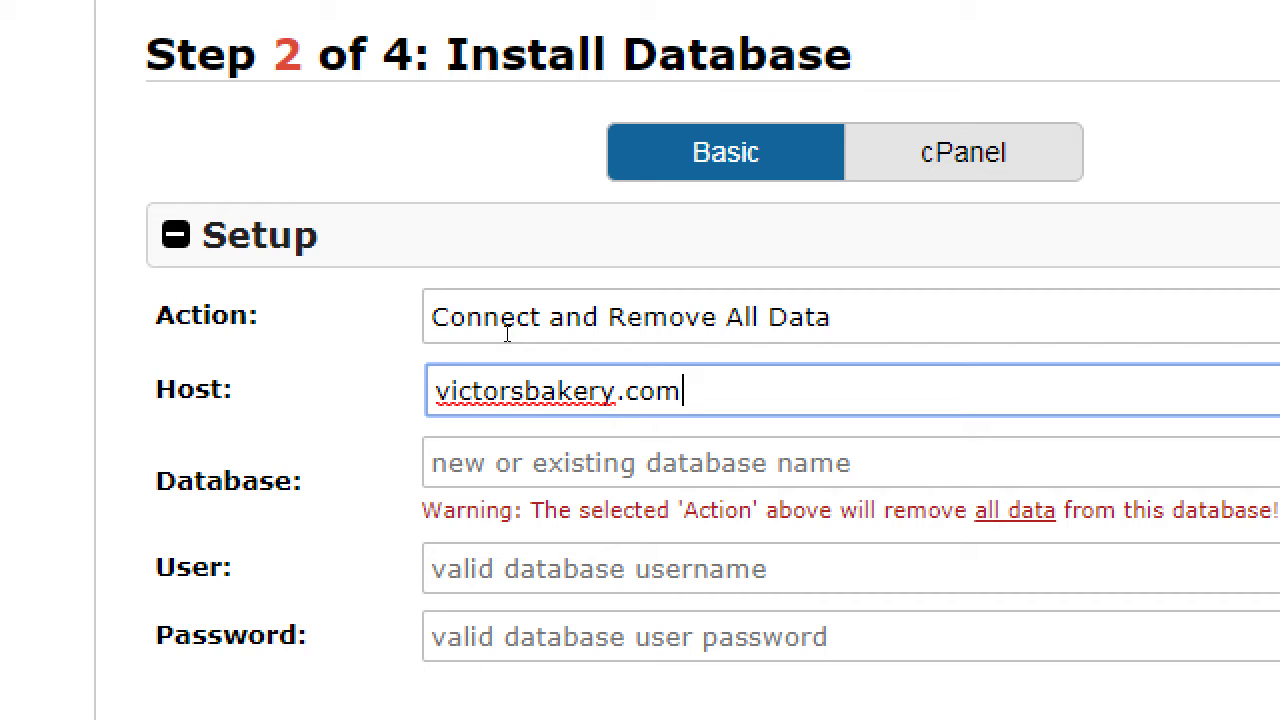
{"action": "key", "text": "ctrl+z"}
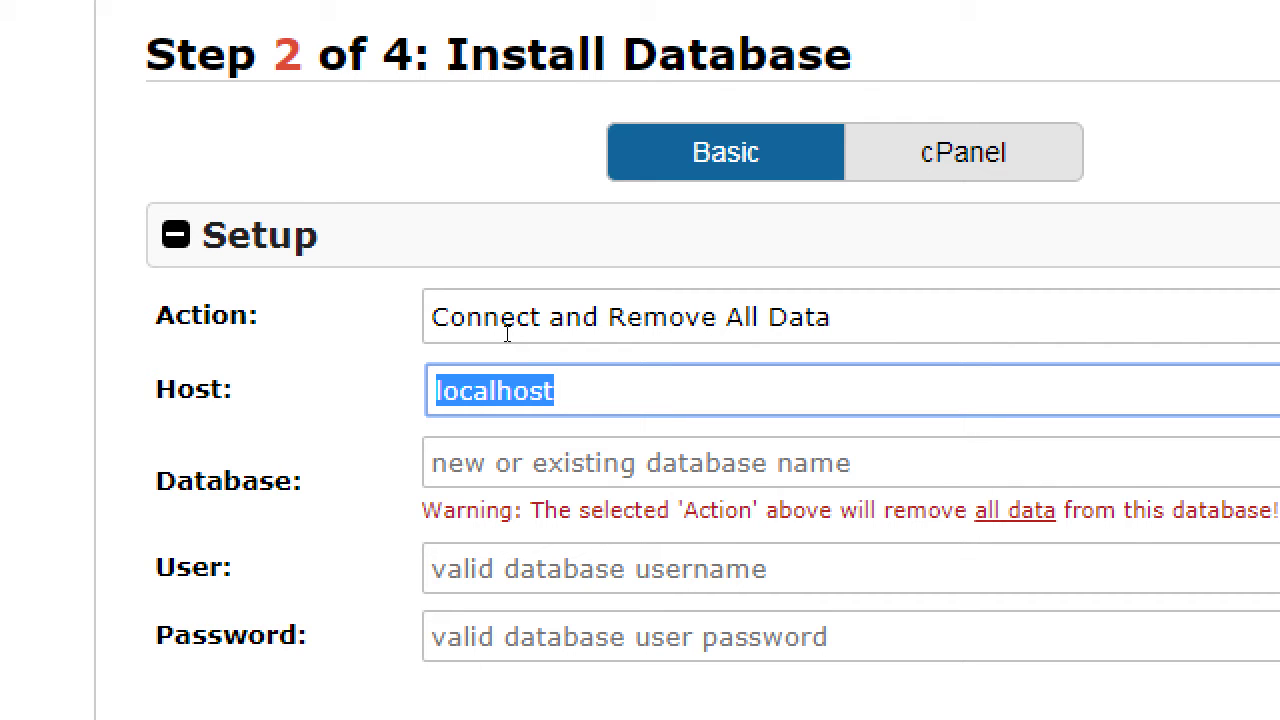
{"action": "key", "text": "End"}
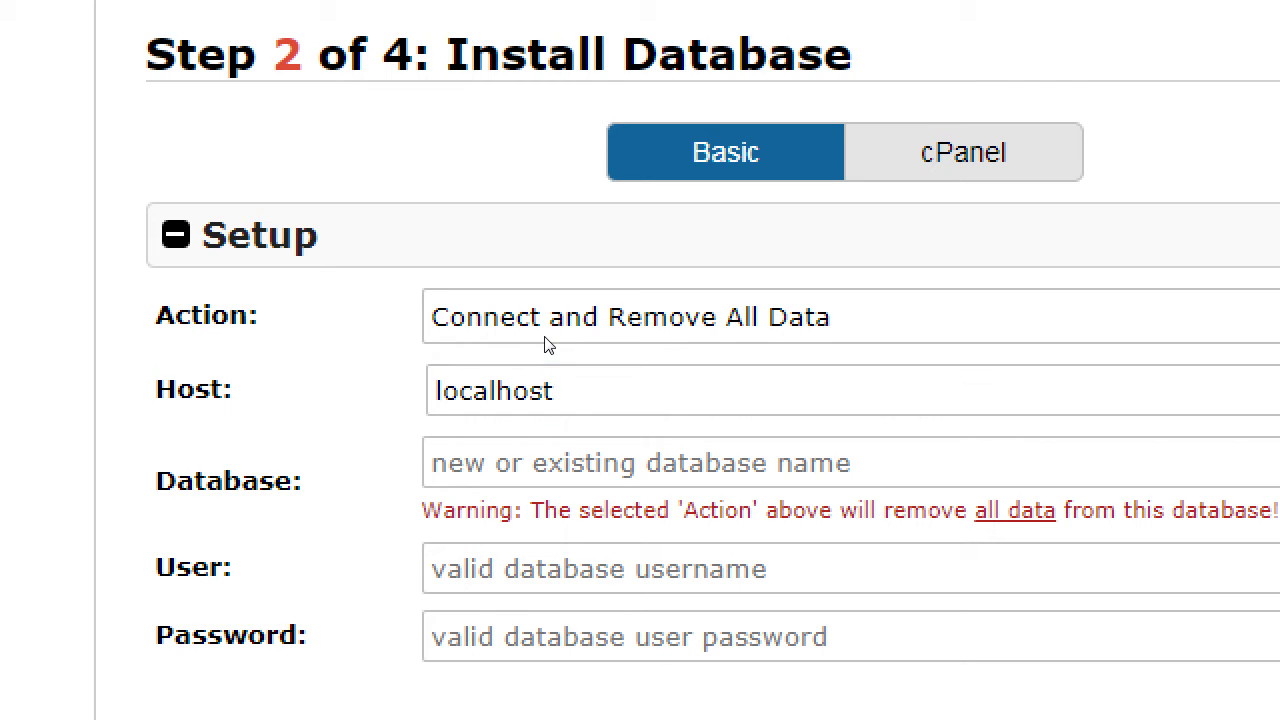
- Enter kittycat as the database name and root as the database user in the installer's setup
{"action": "key", "text": "Tab"}
{"action": "type", "text": "kittycat"}
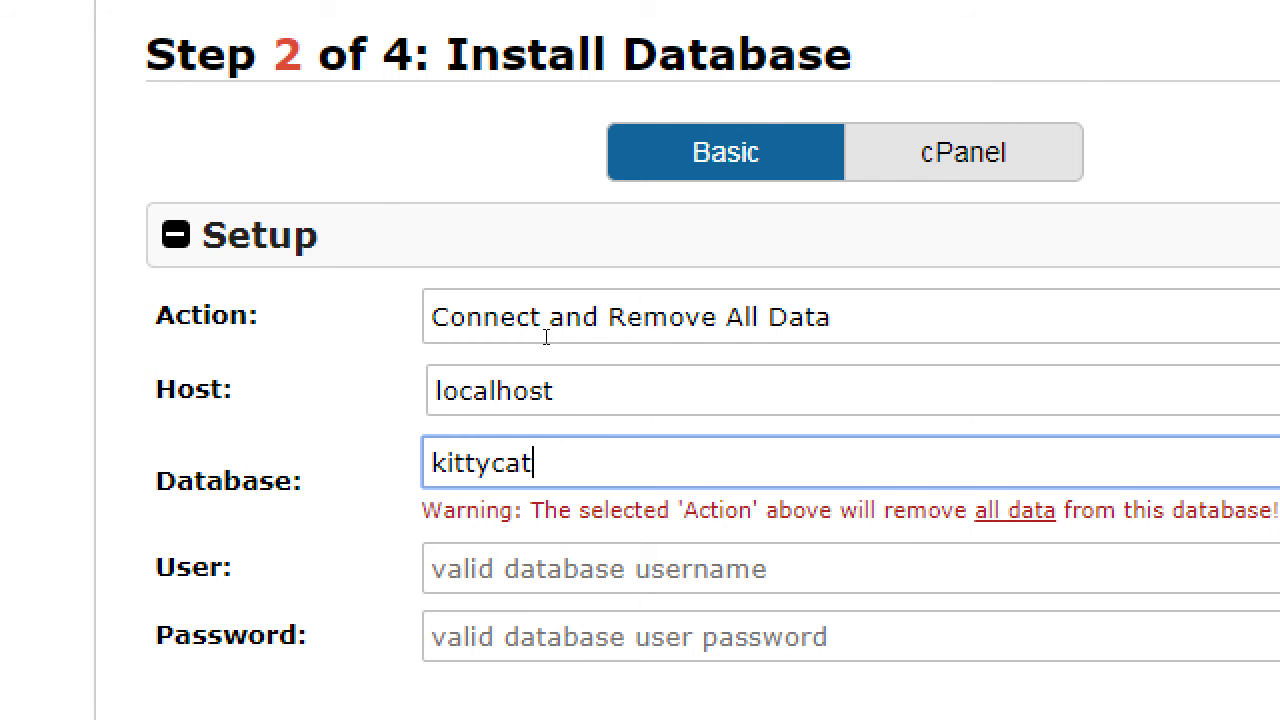
{"action": "scroll", "coordinate": [546, 336], "scroll_direction": "down", "scroll_amount": 1}
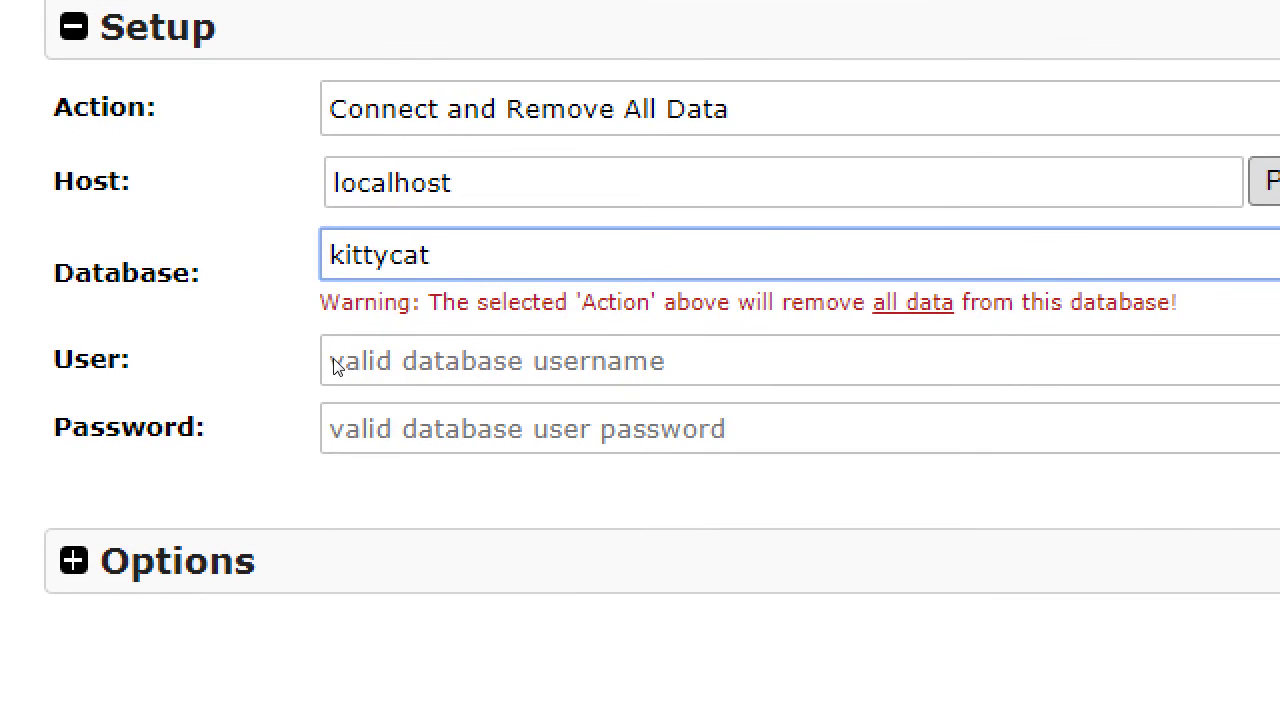
{"action": "left_click", "coordinate": [473, 361]}
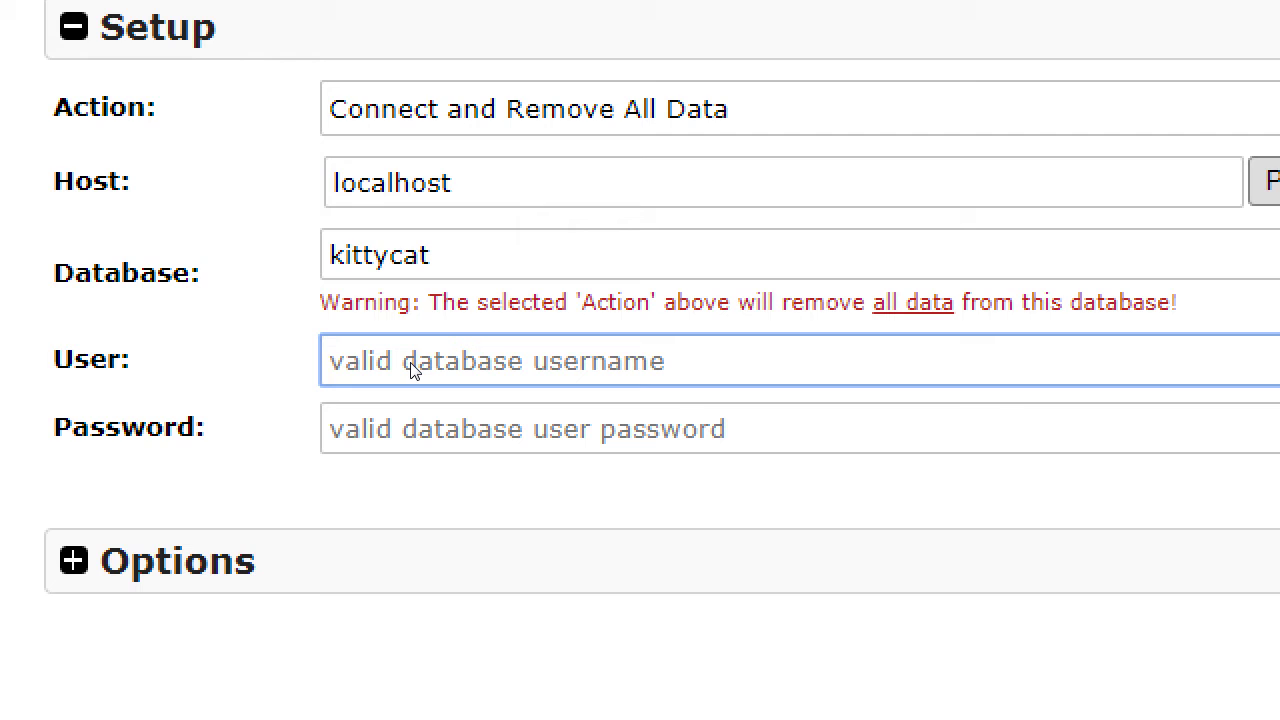
{"action": "type", "text": "root"}
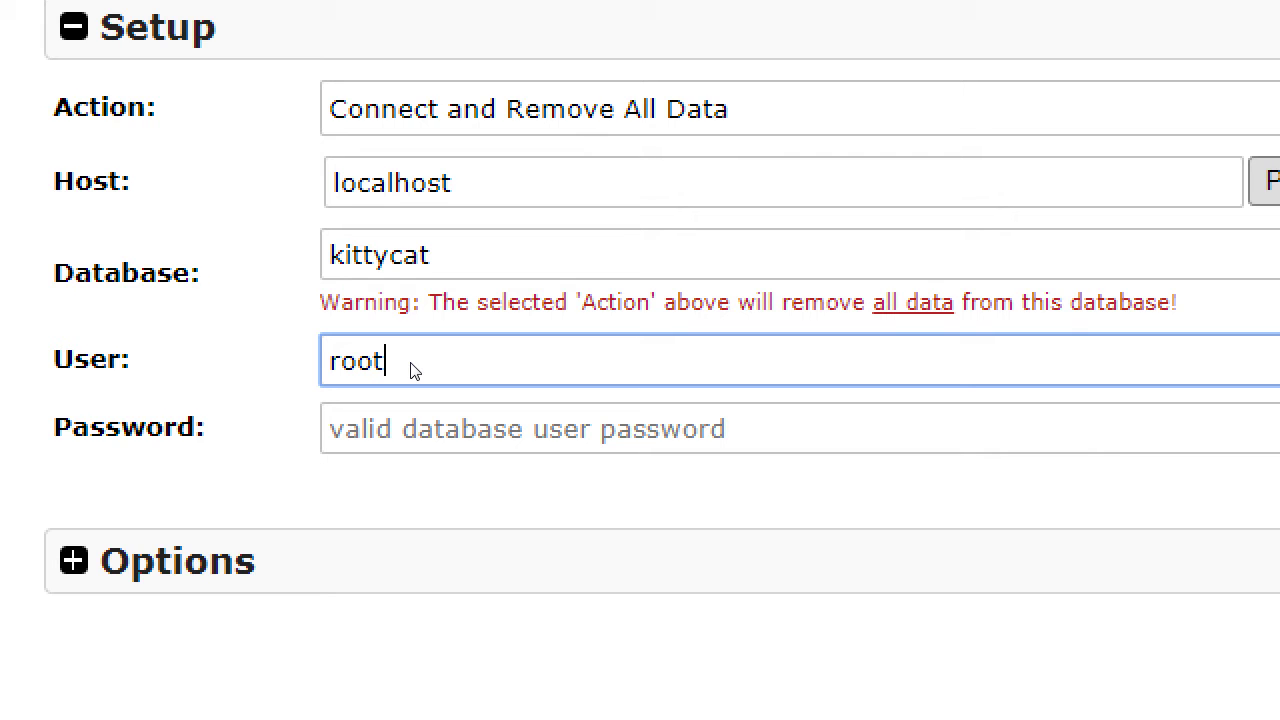
{"action": "key", "text": "shift+Tab"}
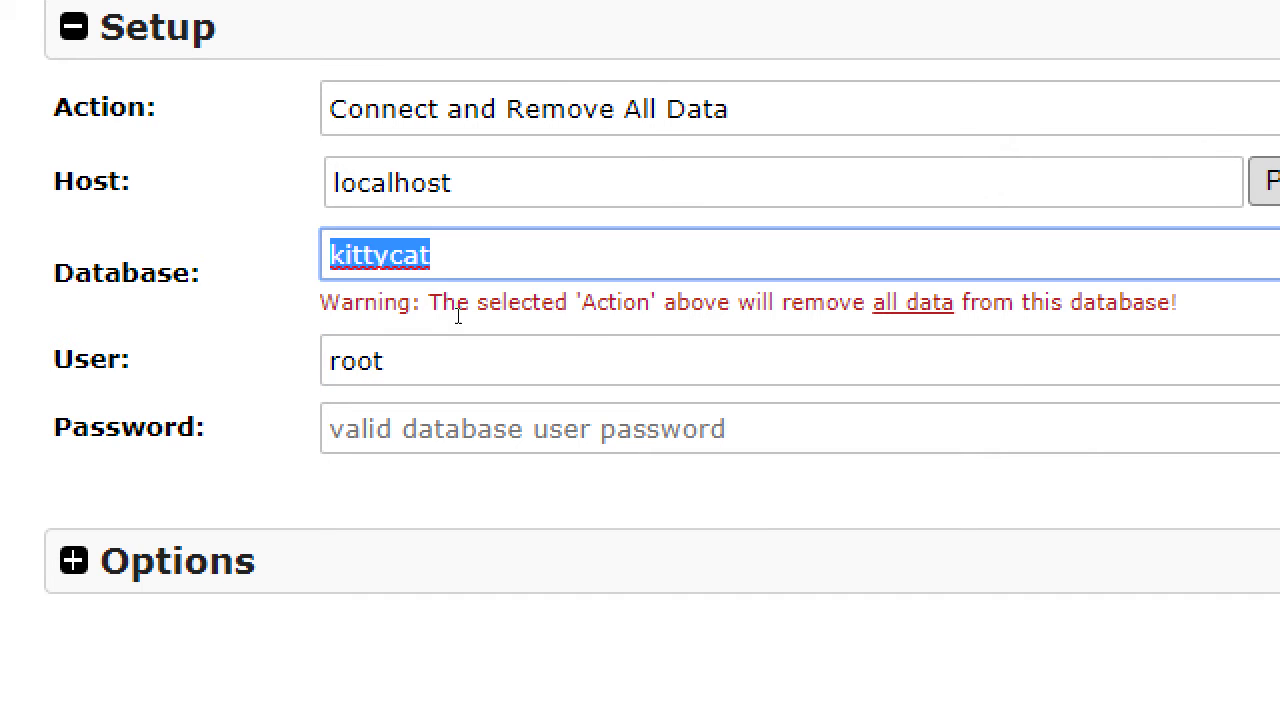
{"action": "left_click", "coordinate": [442, 351]}
{"action": "double_click", "coordinate": [442, 352]}
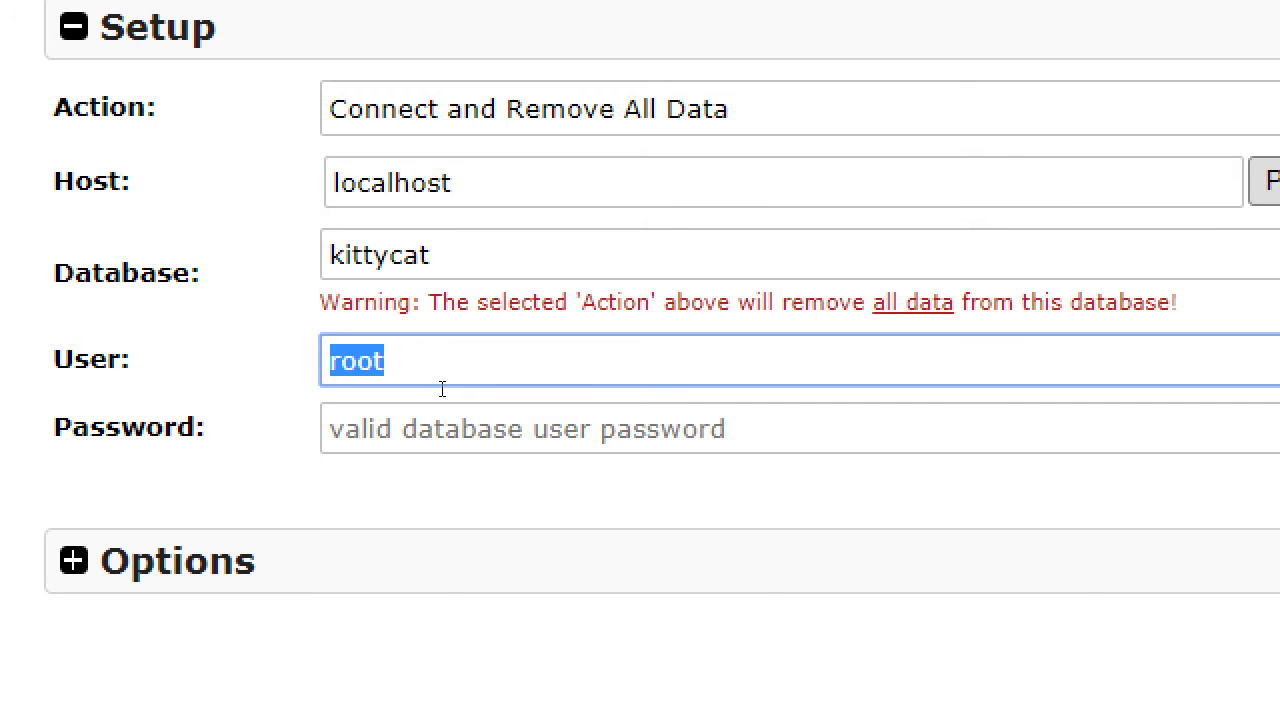
- Leave the database user's password empty and test the database connection
{"action": "key", "text": "Tab"}
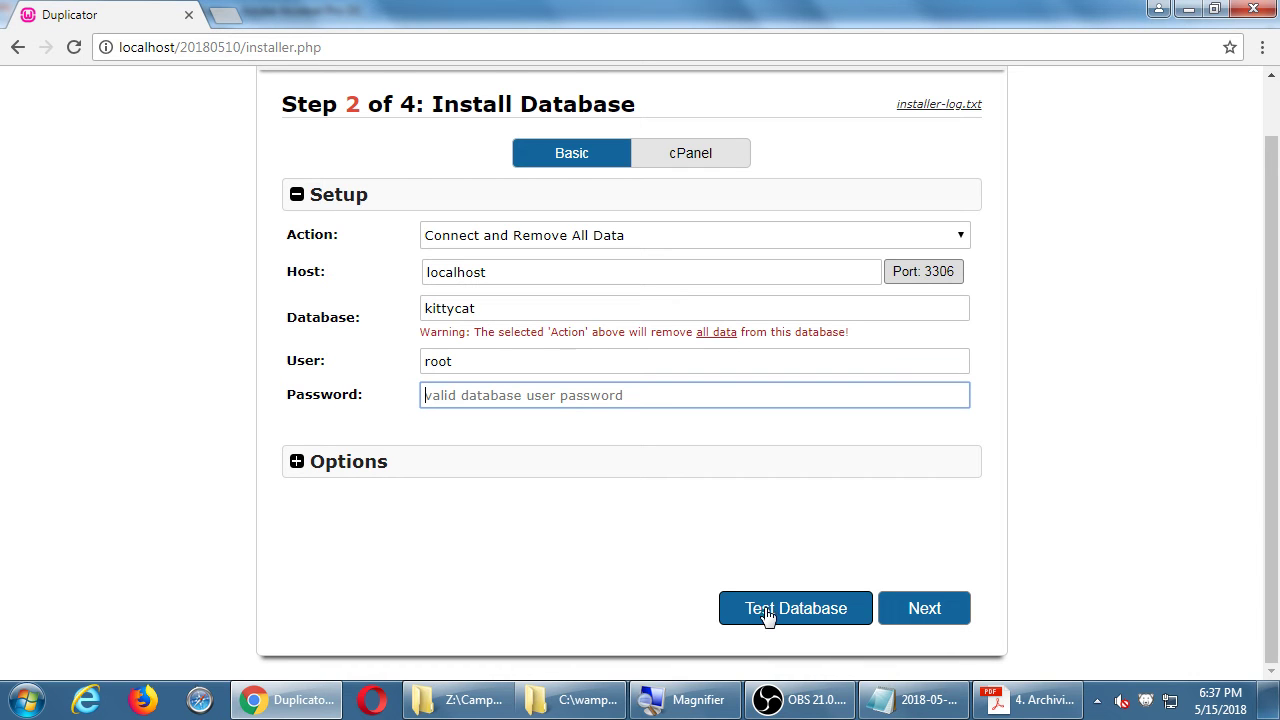
{"action": "left_click", "coordinate": [820, 611]}
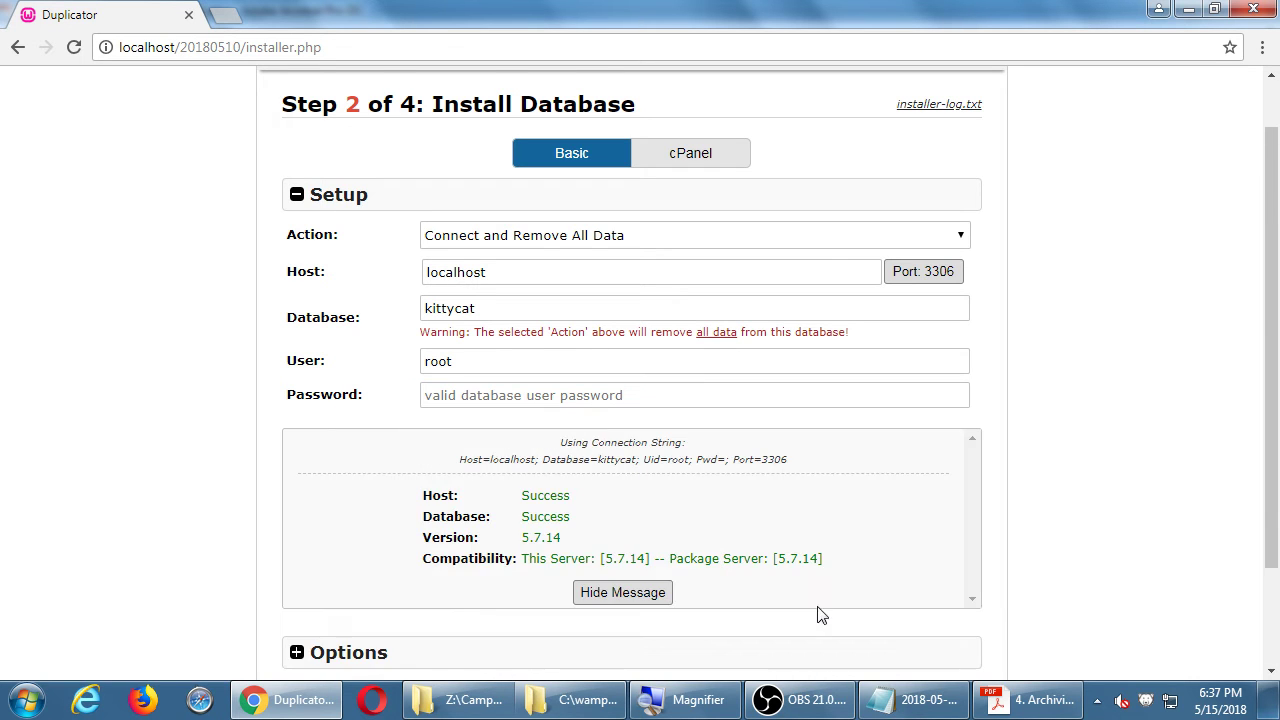
{"action": "scroll", "coordinate": [1033, 523], "scroll_direction": "down", "scroll_amount": 1}
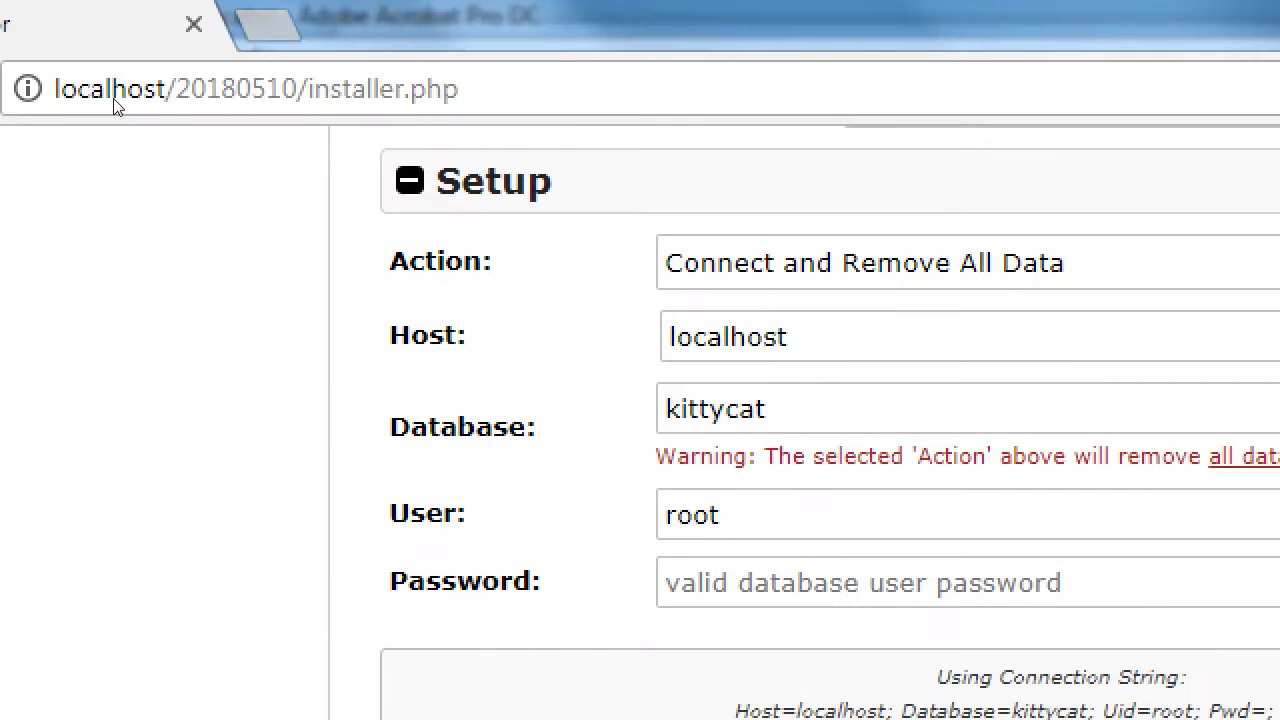
- Compare the installer's database entry and address with the 20180510 folder in www, and return to the installer
{"action": "key", "text": "Tab"}
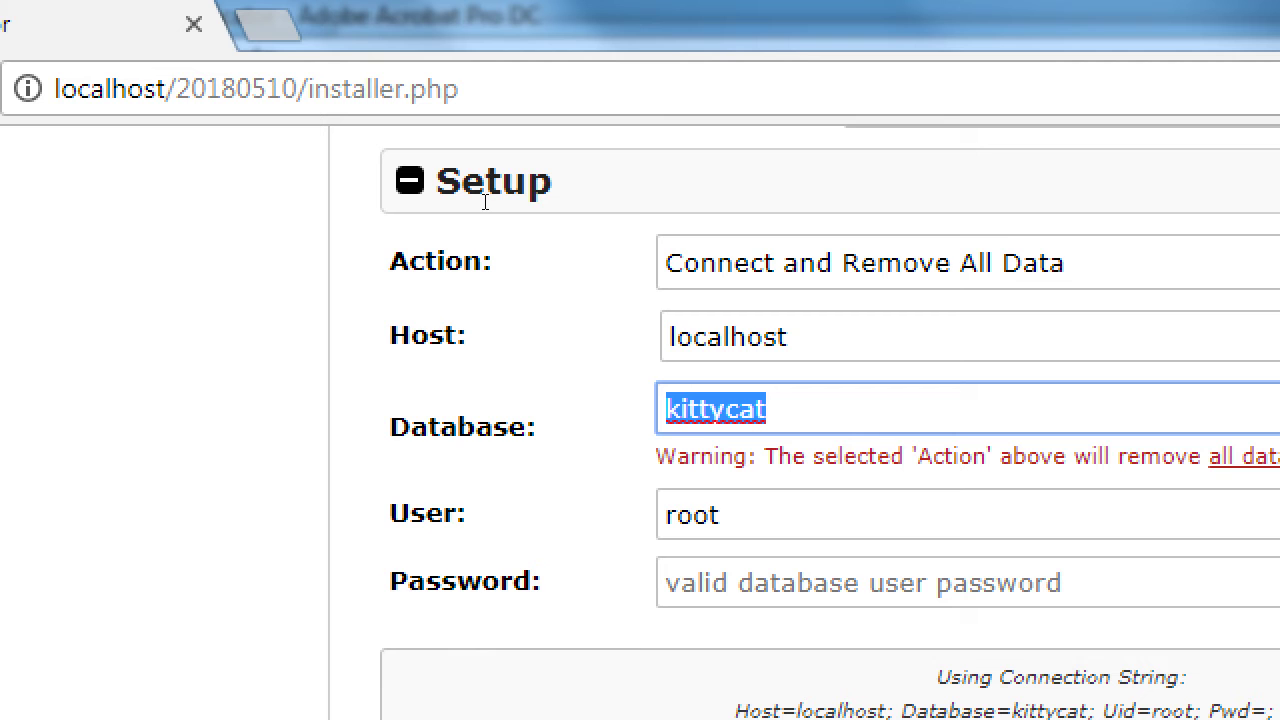
{"action": "key", "text": "Right"}
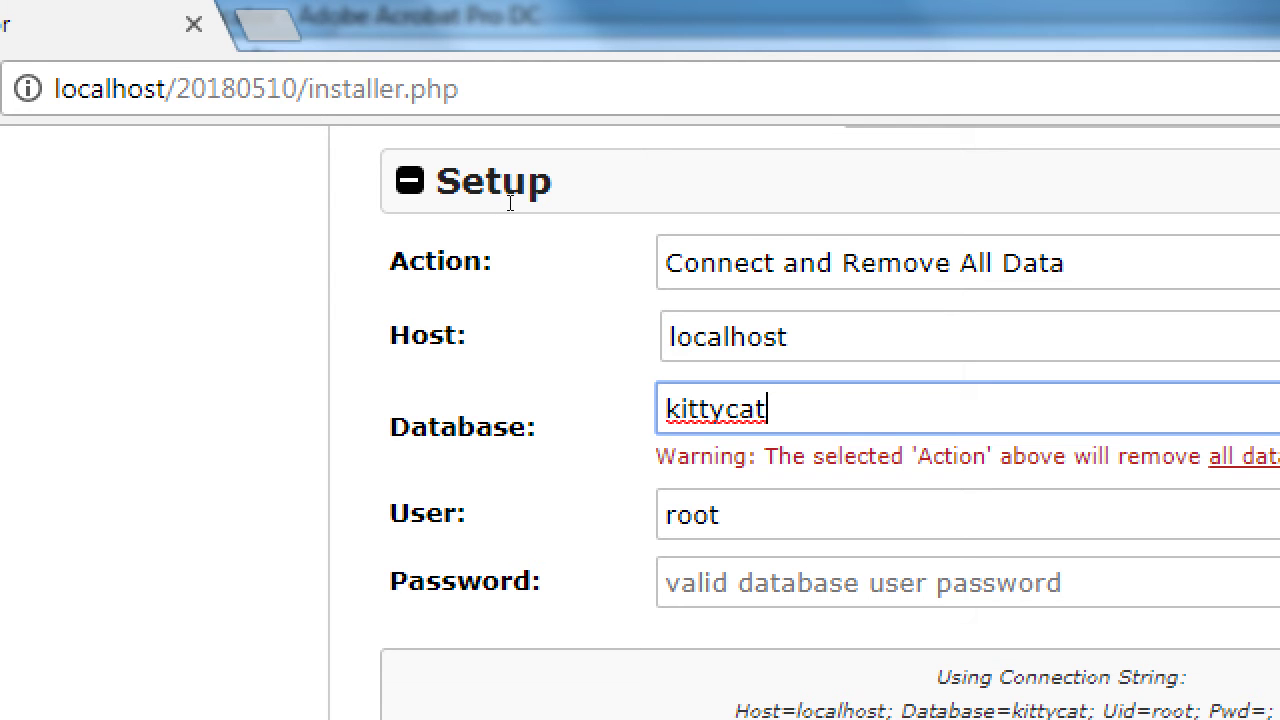
{"action": "key", "text": "alt+Tab"}
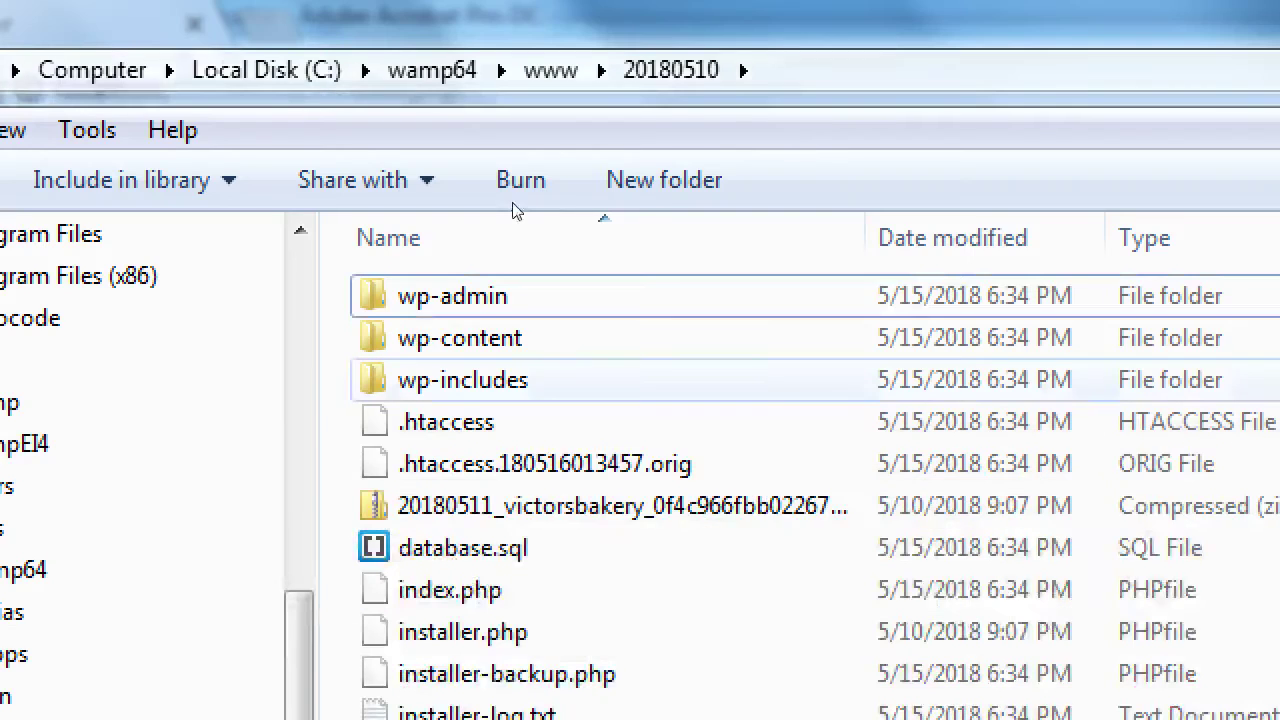
{"action": "key", "text": "alt+Up"}
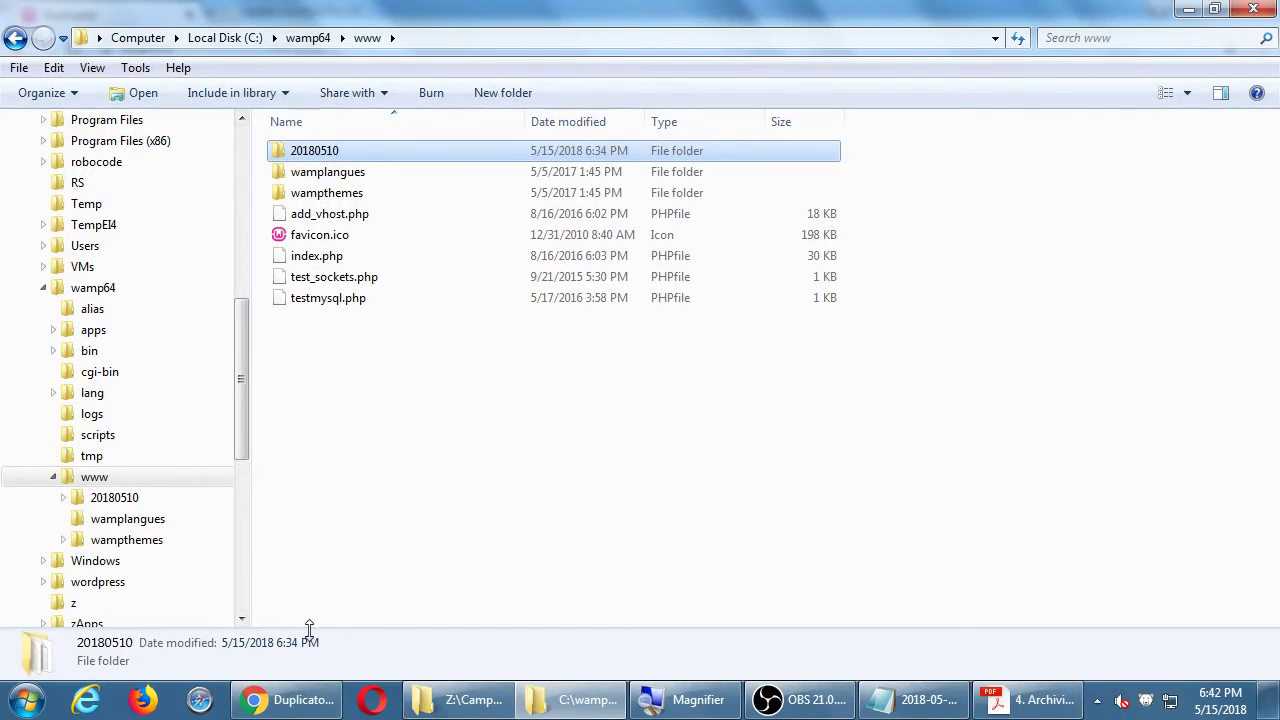
{"action": "left_click", "coordinate": [297, 703]}
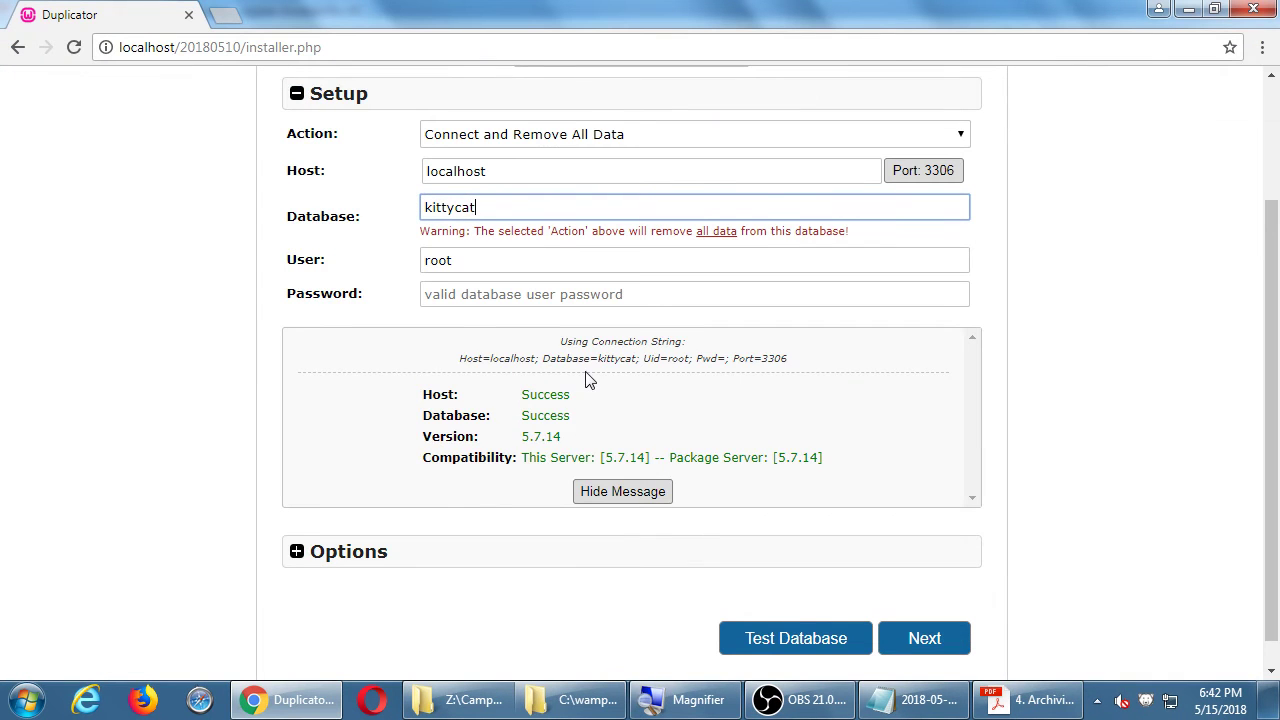
- Bring up the install confirmation to review its database settings, and cancel it
{"action": "scroll", "coordinate": [391, 597], "scroll_direction": "up", "scroll_amount": 1}
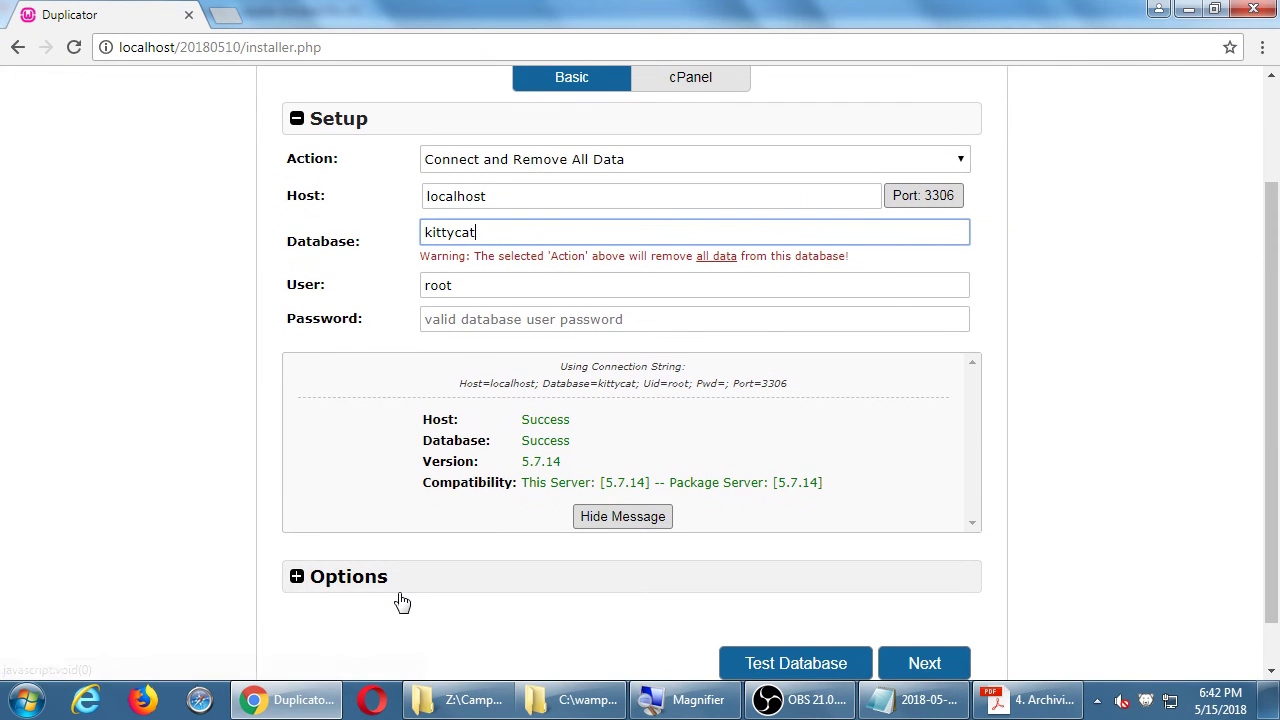
{"action": "scroll", "coordinate": [1086, 394], "scroll_direction": "down", "scroll_amount": 1}
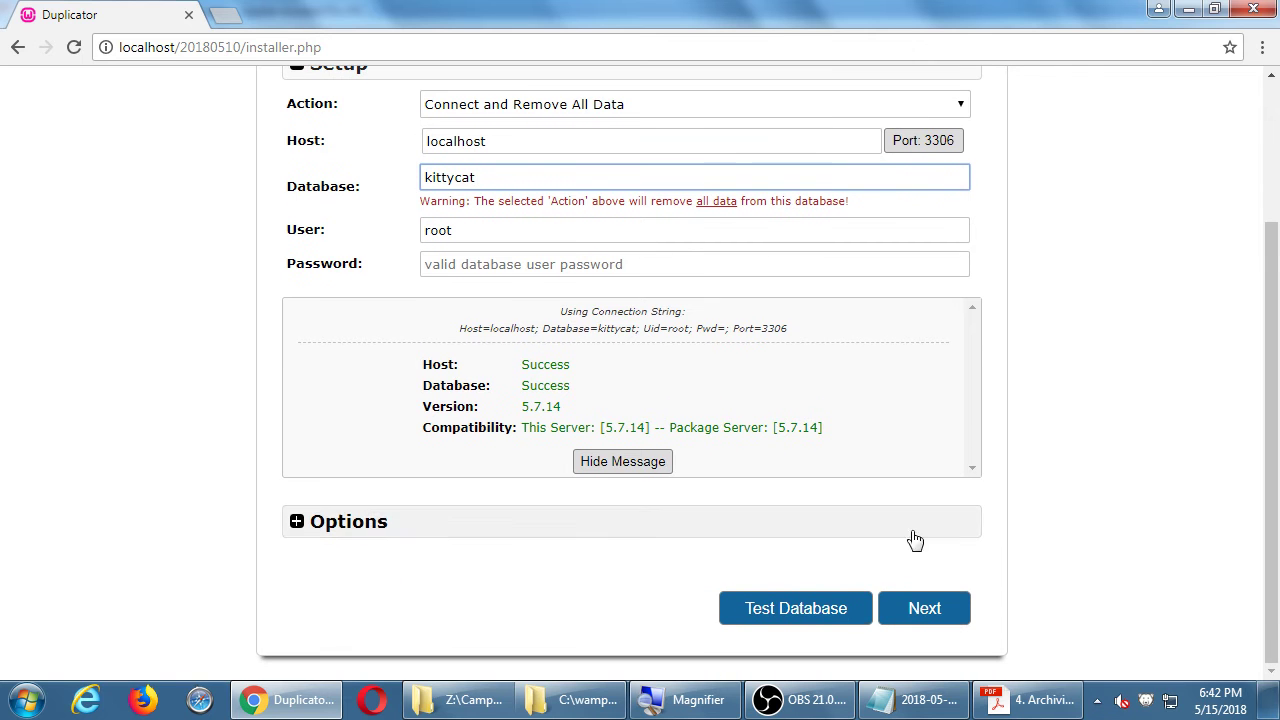
{"action": "left_click", "coordinate": [924, 608]}
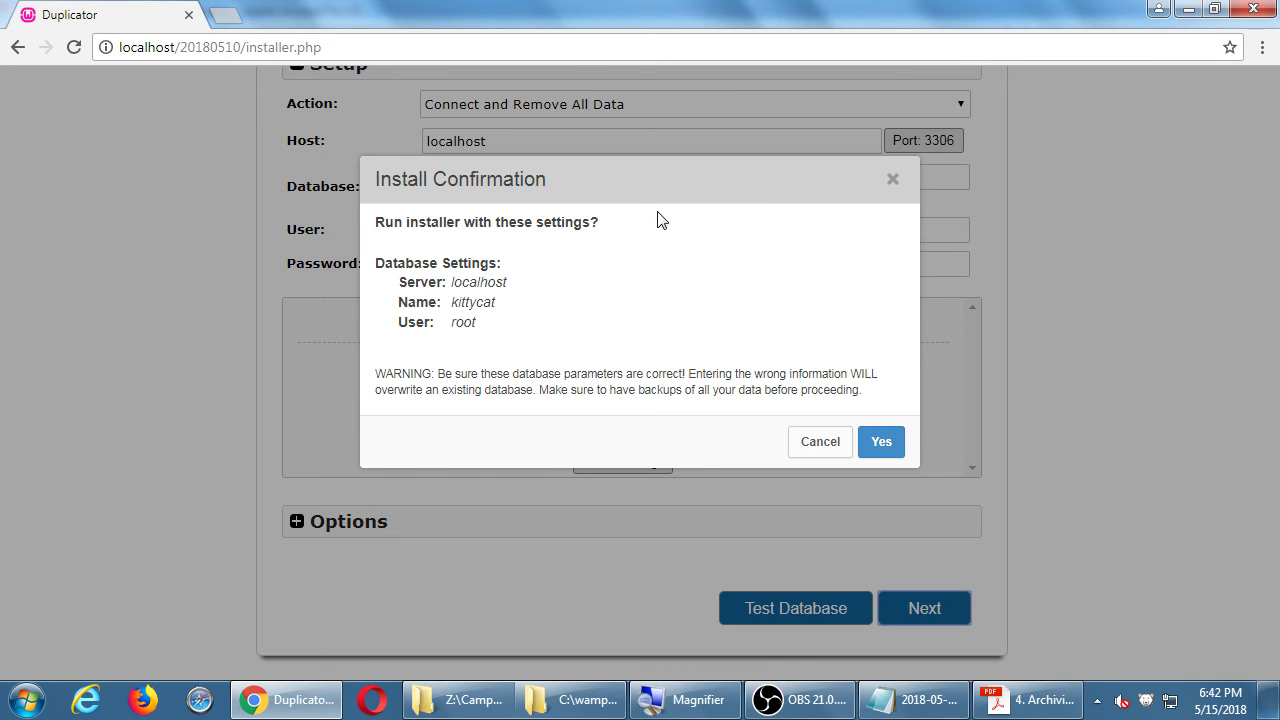
{"action": "left_click", "coordinate": [800, 437]}
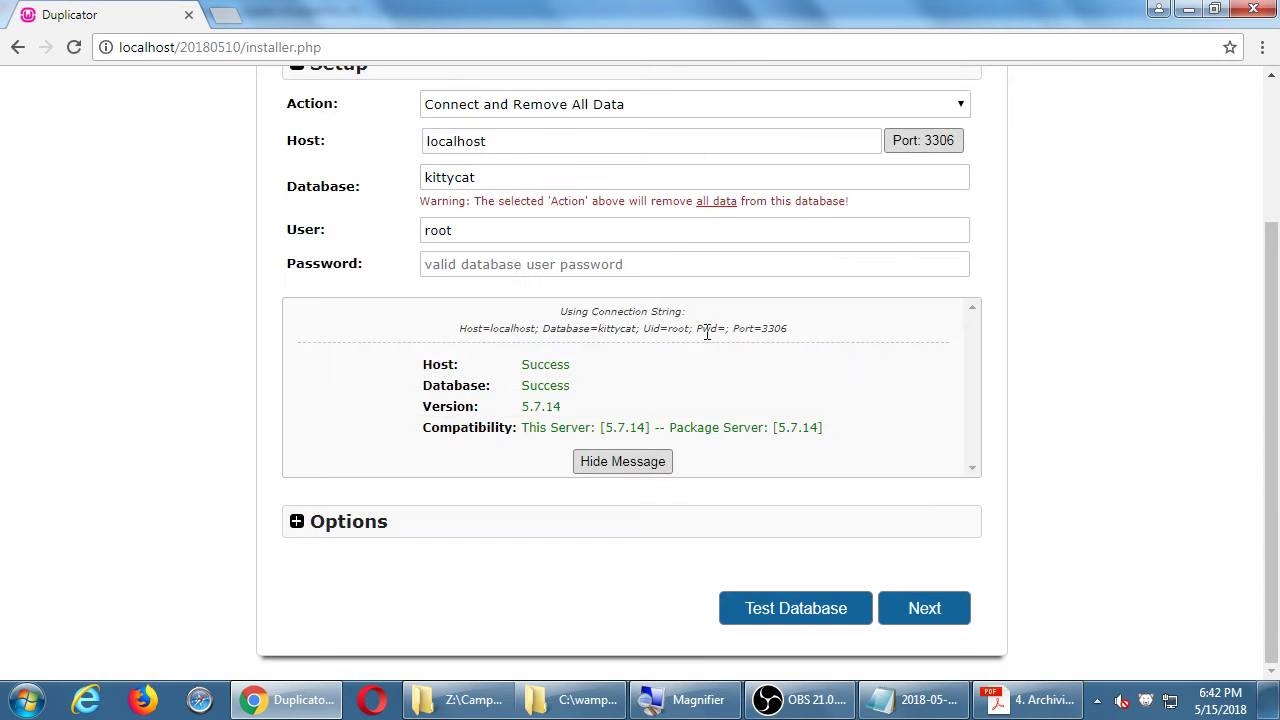
- Try mymainsite as the database name, look over the database action choices, and undo the name change
{"action": "double_click", "coordinate": [313, 11]}
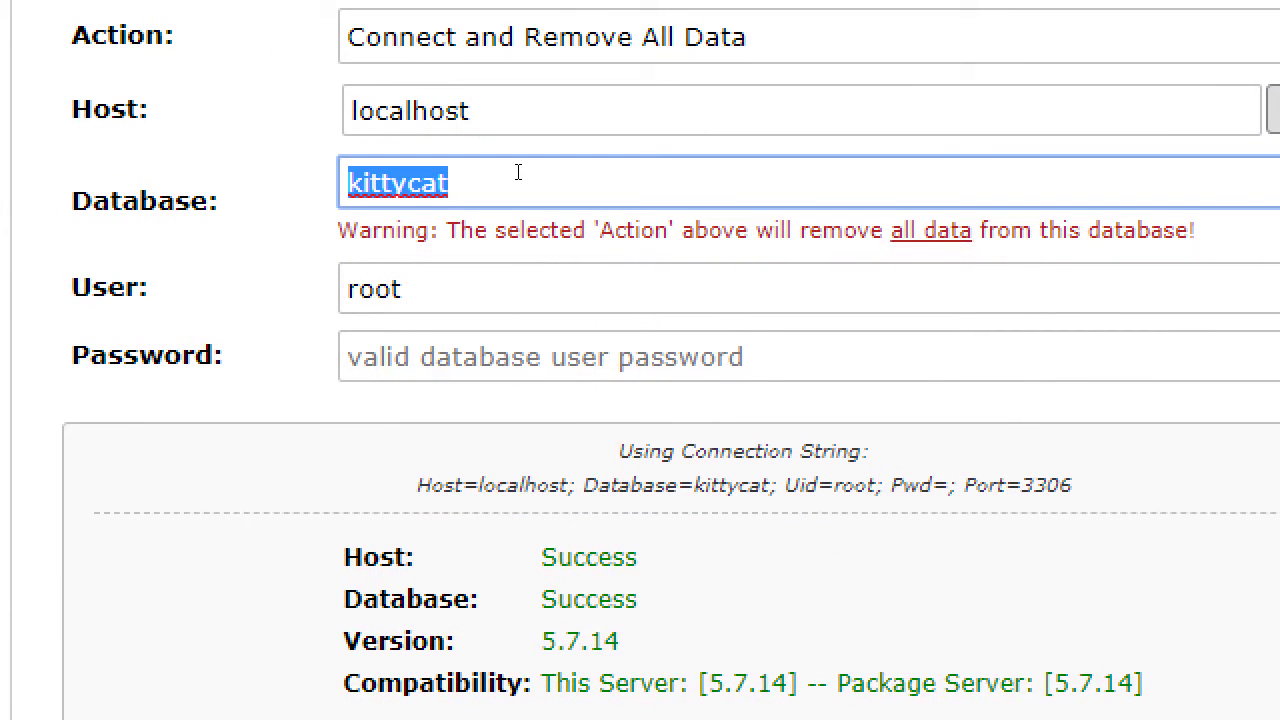
{"action": "type", "text": "mymainsite"}
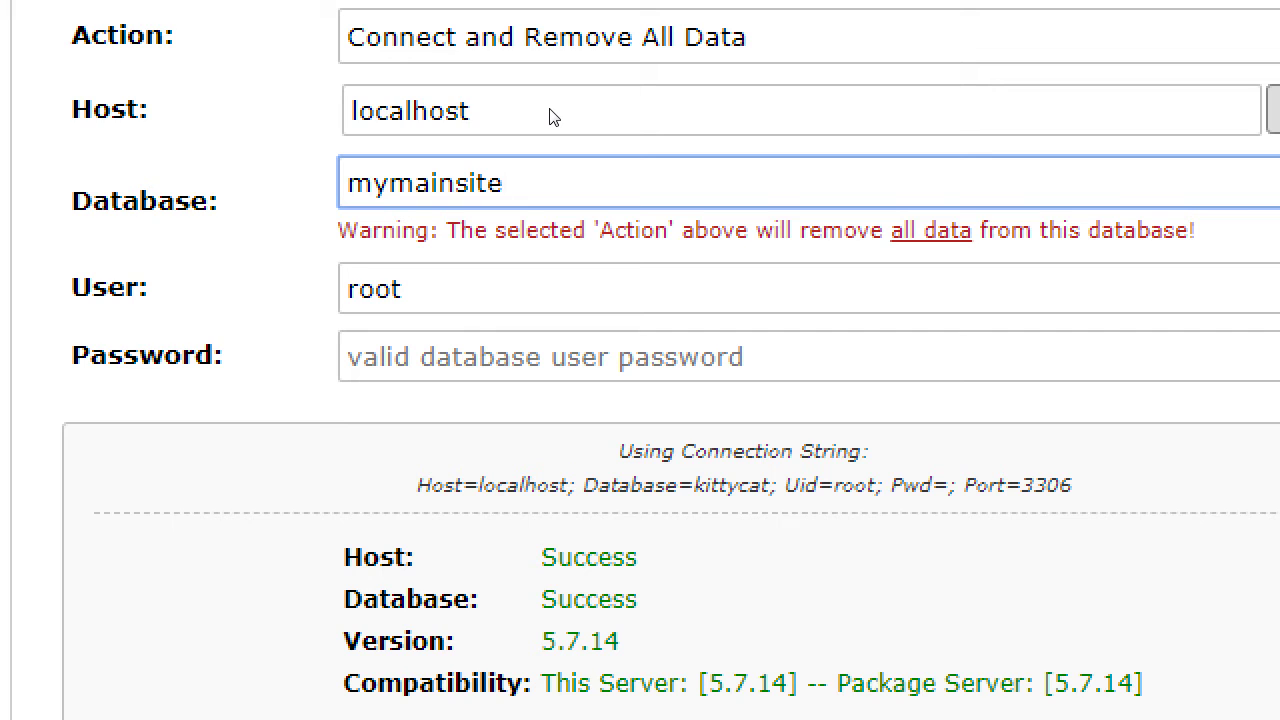
{"action": "key", "text": "shift+Tab"}
{"action": "key", "text": "shift+Tab"}
{"action": "key", "text": "shift+Tab"}
{"action": "key", "text": "alt+Down"}
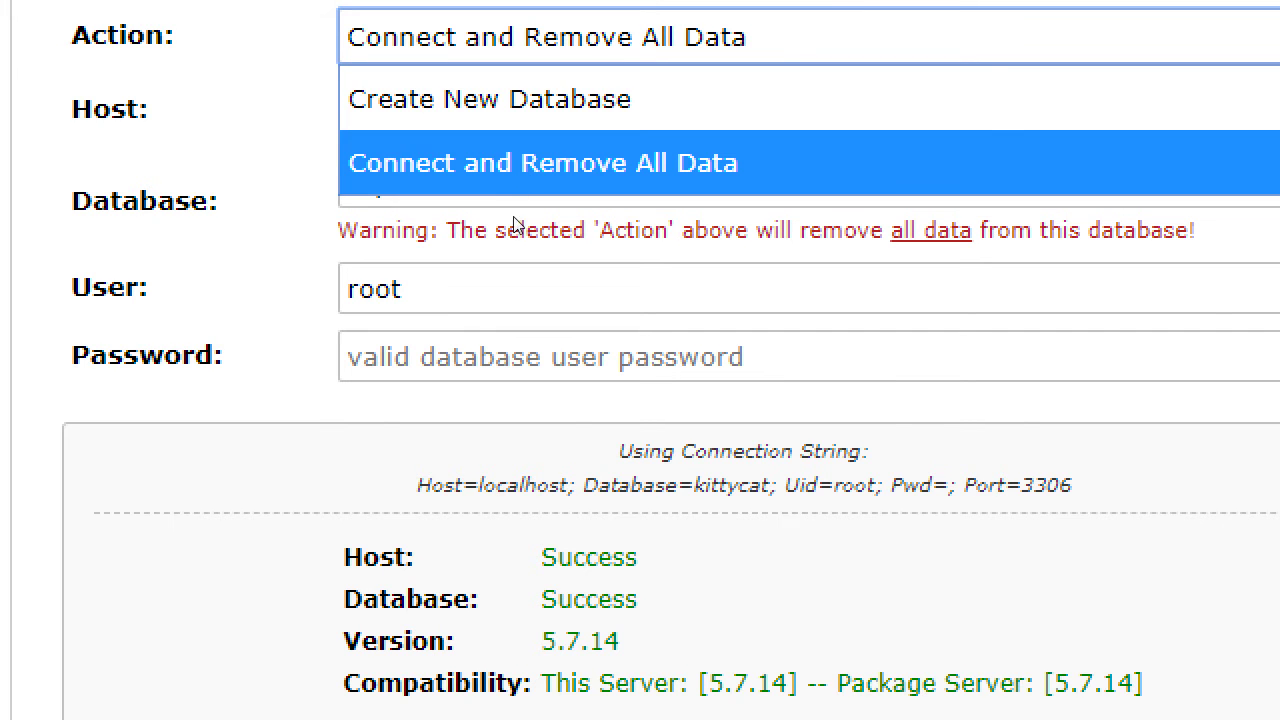
{"action": "key", "text": "Tab"}
{"action": "key", "text": "Tab"}
{"action": "key", "text": "Tab"}
{"action": "key", "text": "Tab"}
{"action": "left_click", "coordinate": [523, 180]}
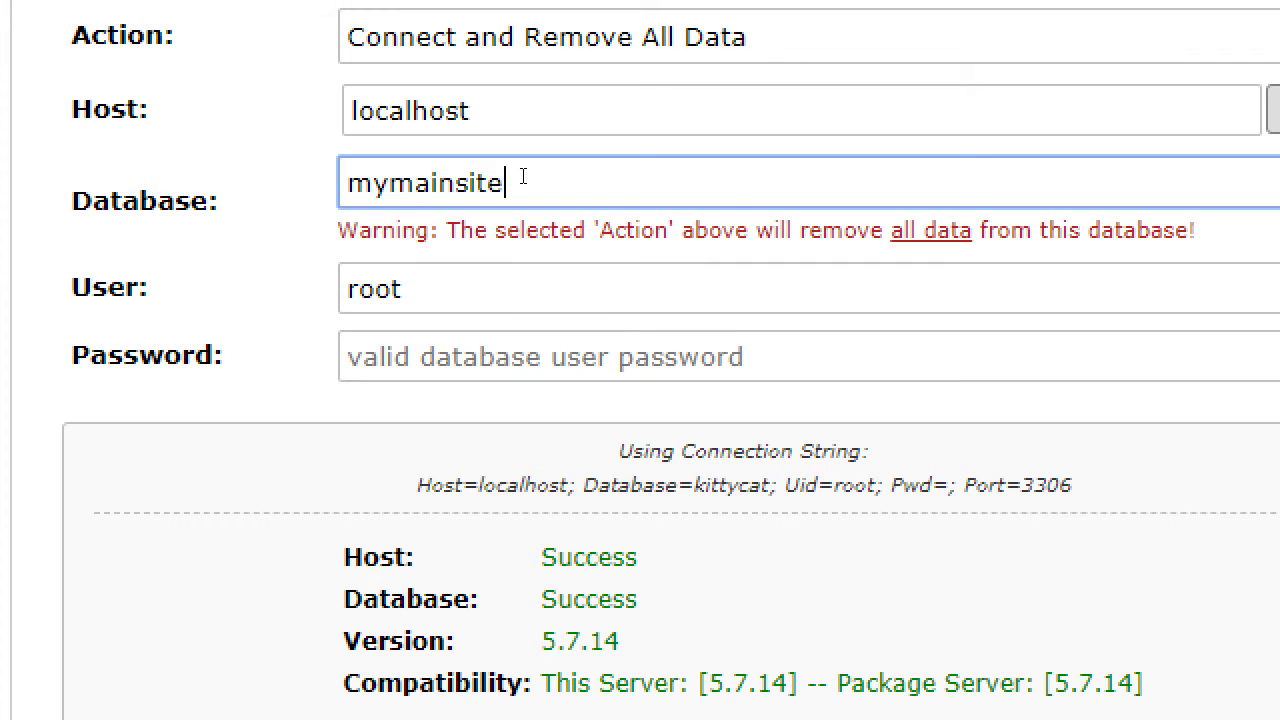
{"action": "key", "text": "ctrl+z"}
{"action": "left_click", "coordinate": [530, 180]}
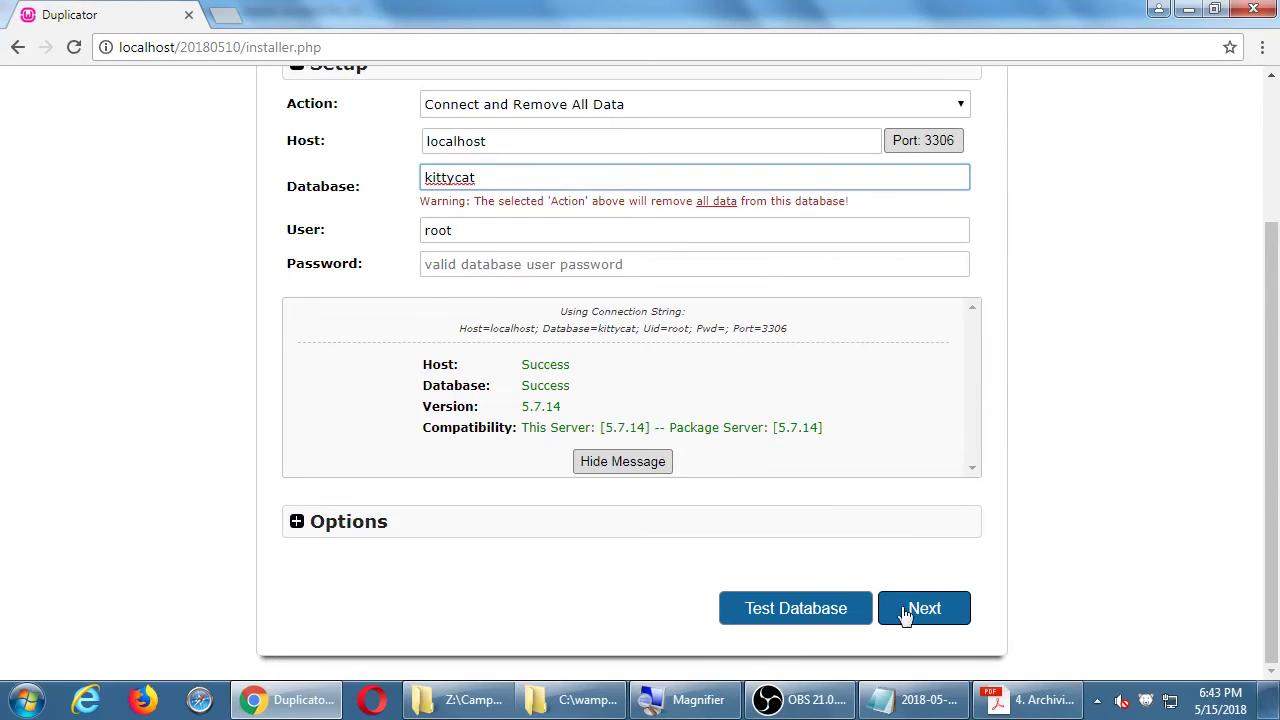
- Check the database settings in the install confirmation and run the installer on the kittycat database
{"action": "left_click", "coordinate": [905, 612]}
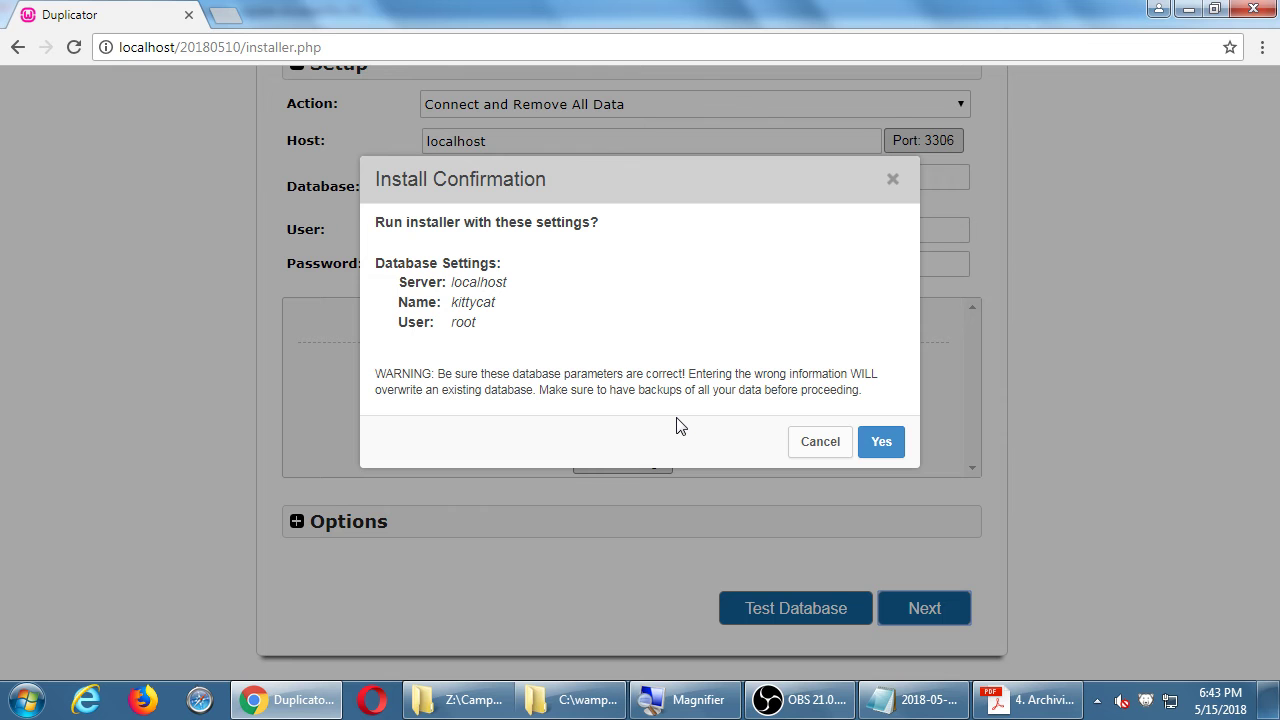
{"action": "left_click", "coordinate": [892, 182]}
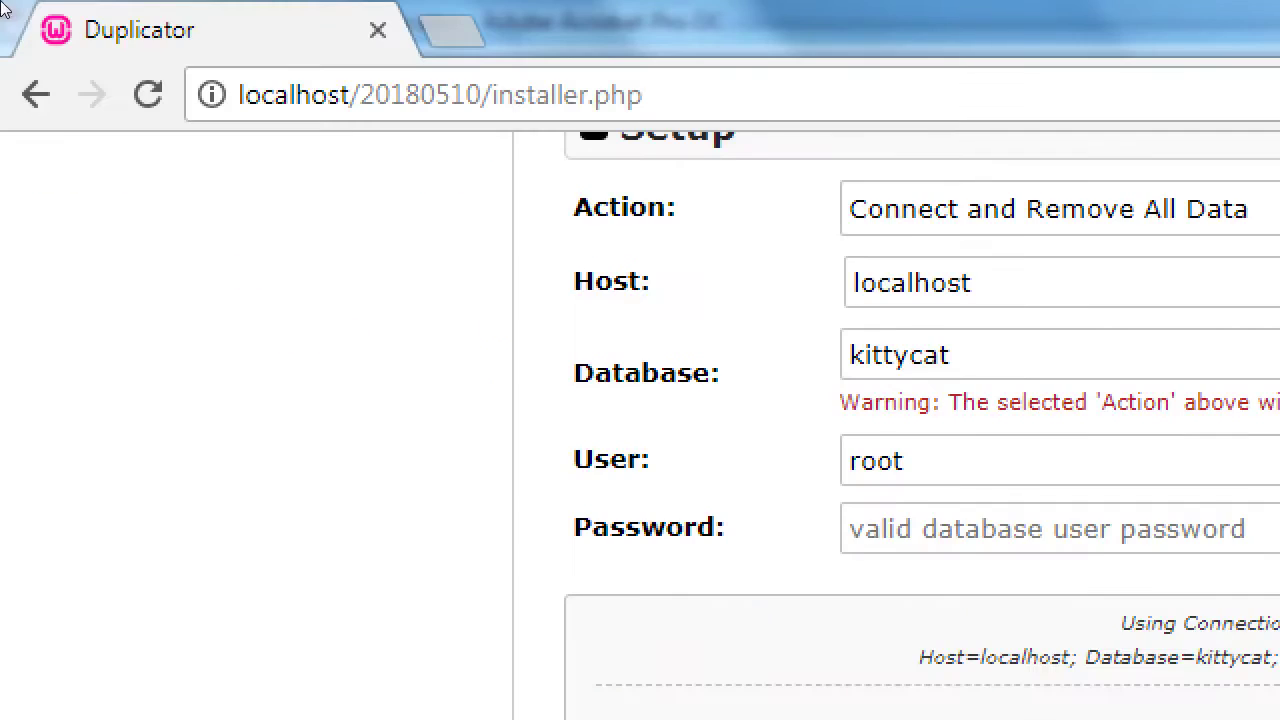
{"action": "key", "text": "Tab"}
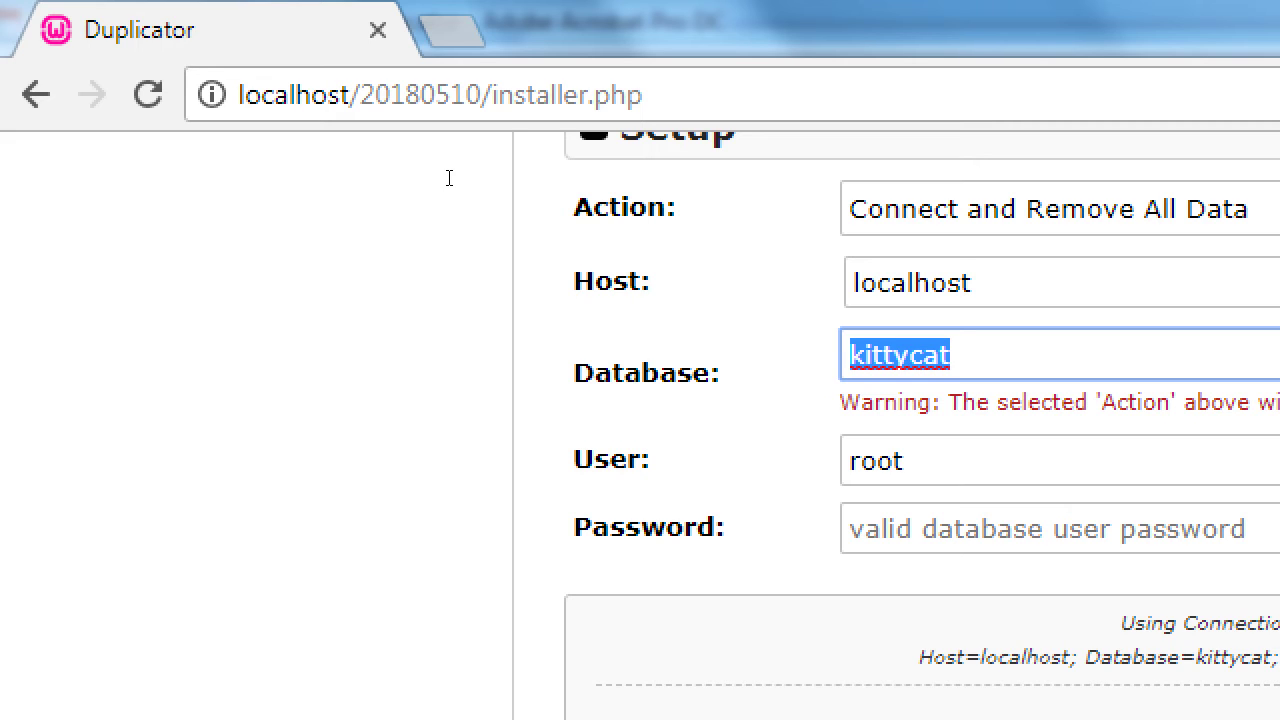
{"action": "left_click", "coordinate": [924, 610]}
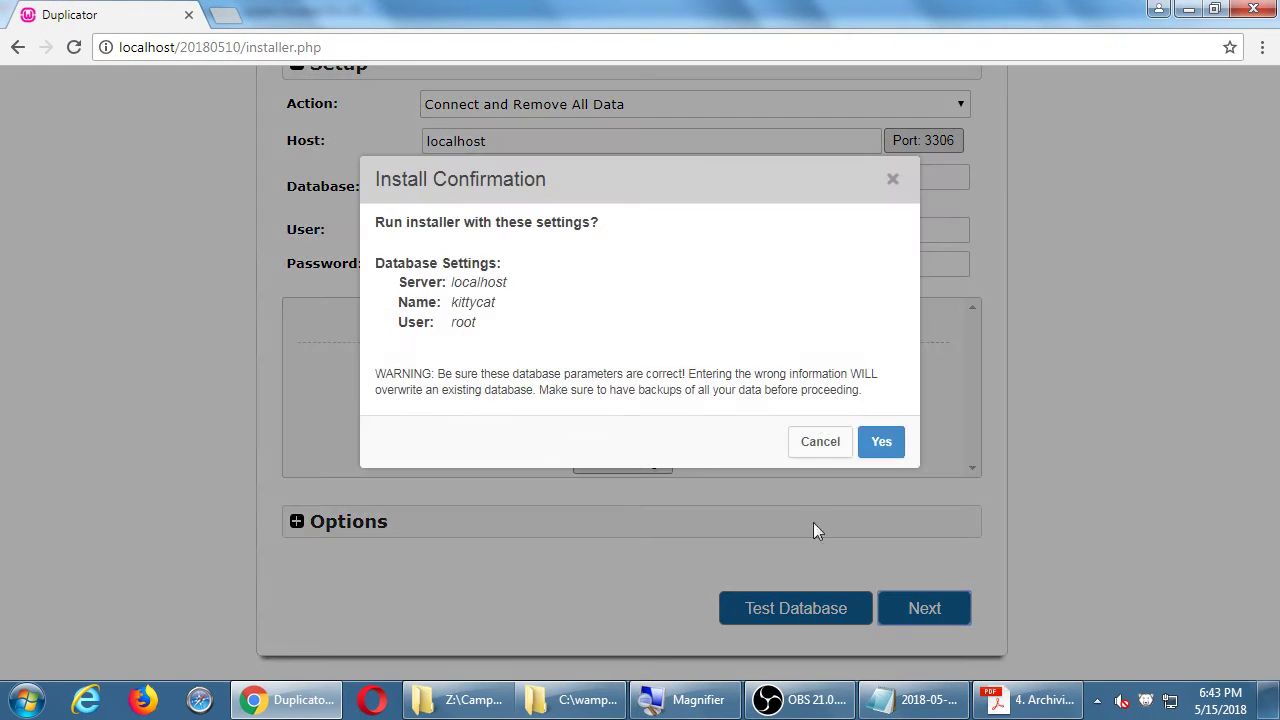
{"action": "left_click", "coordinate": [881, 441]}
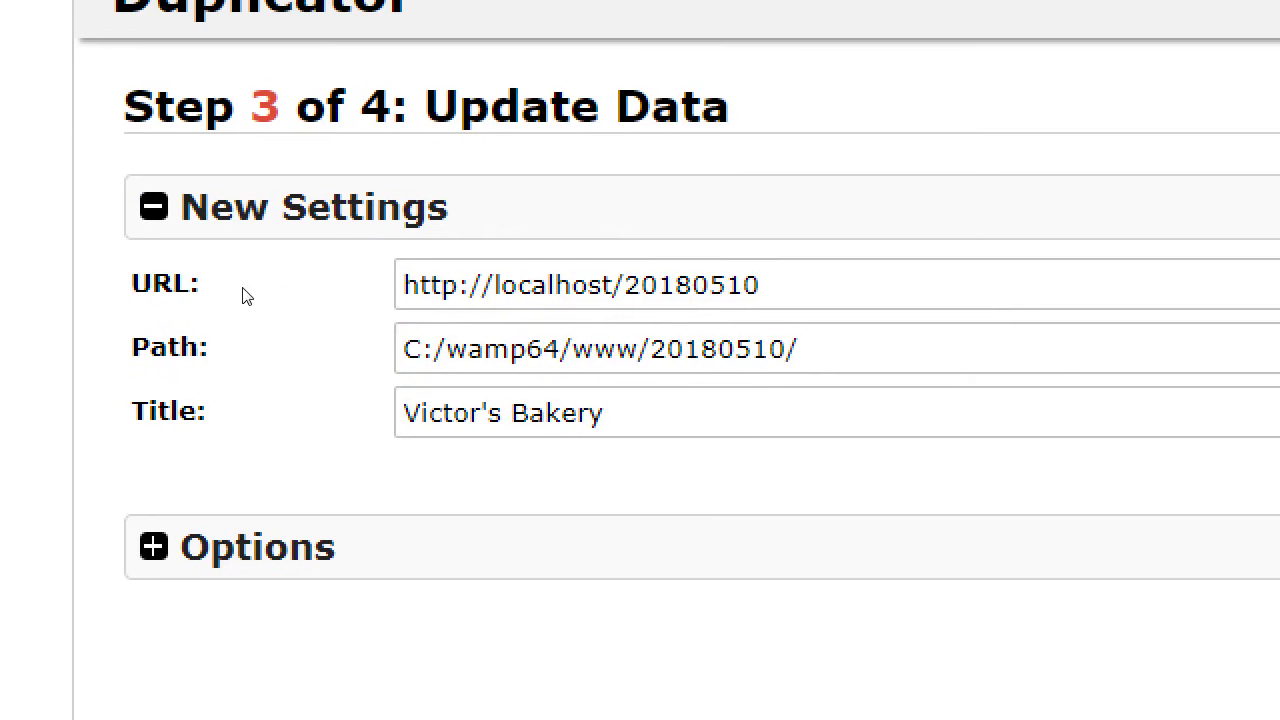
{"action": "left_click", "coordinate": [506, 320]}
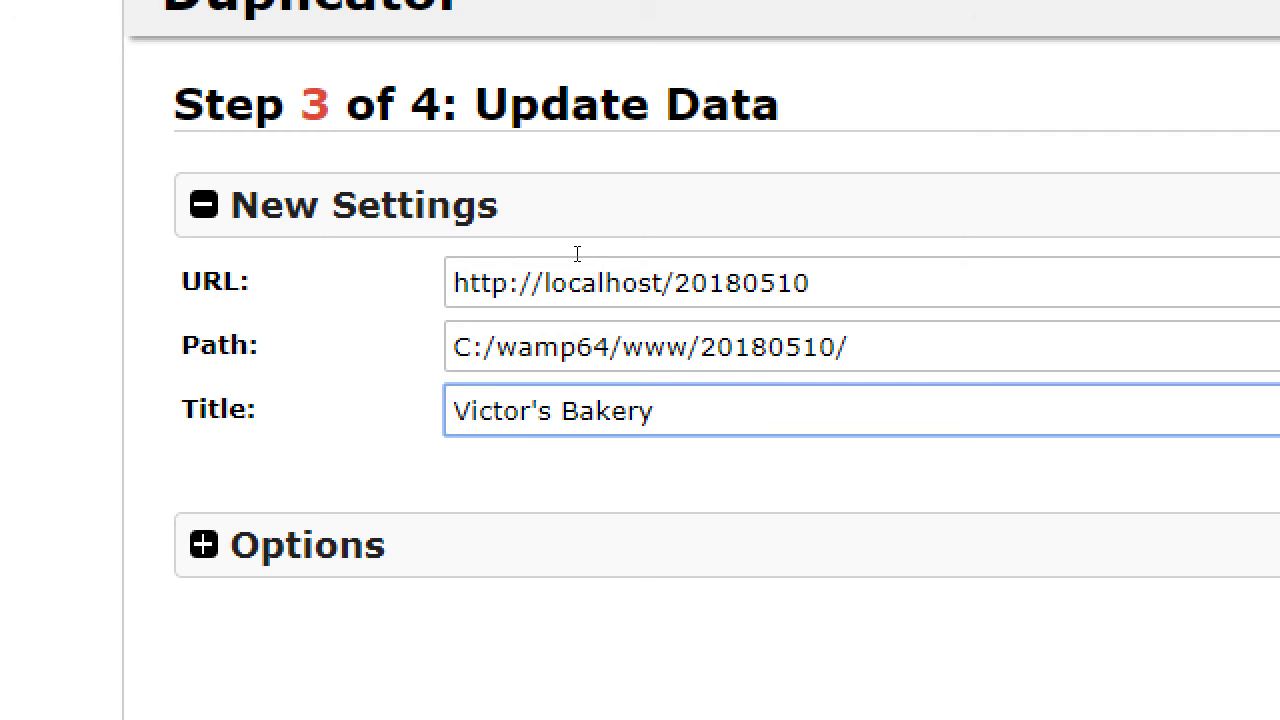
{"action": "left_click", "coordinate": [612, 251]}
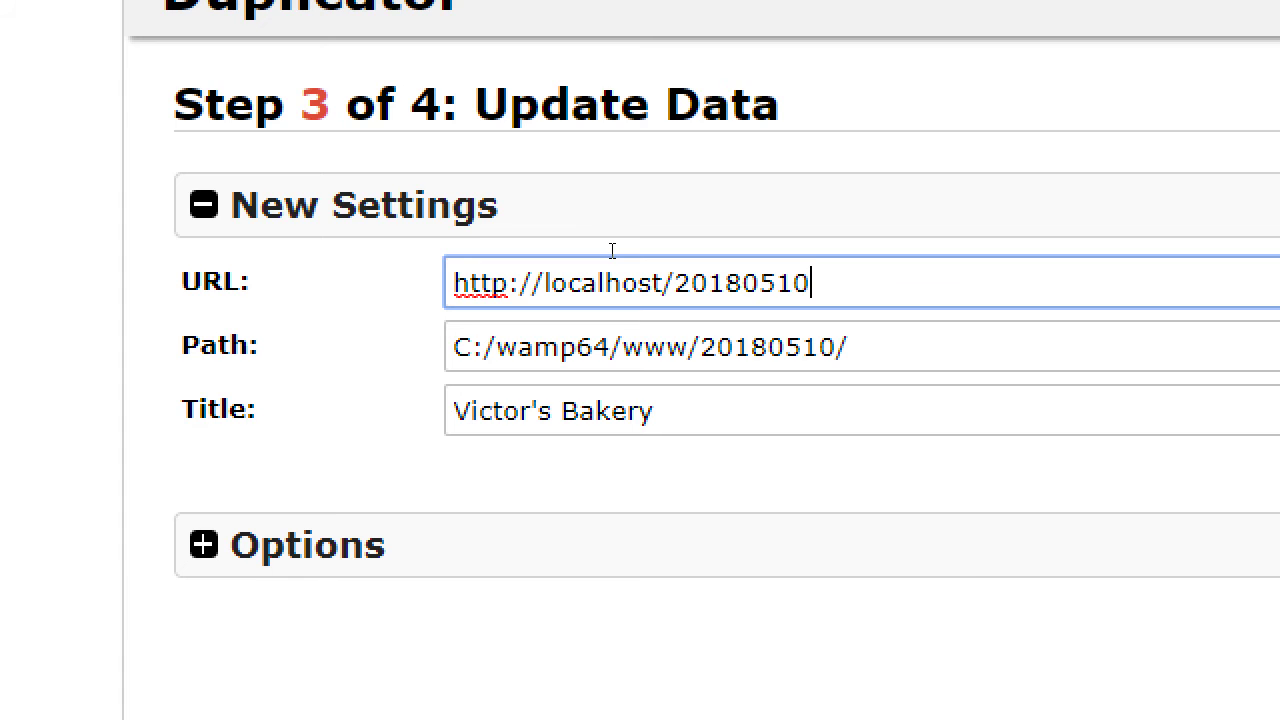
{"action": "key", "text": "ctrl+a"}
{"action": "type", "text": "vic"}
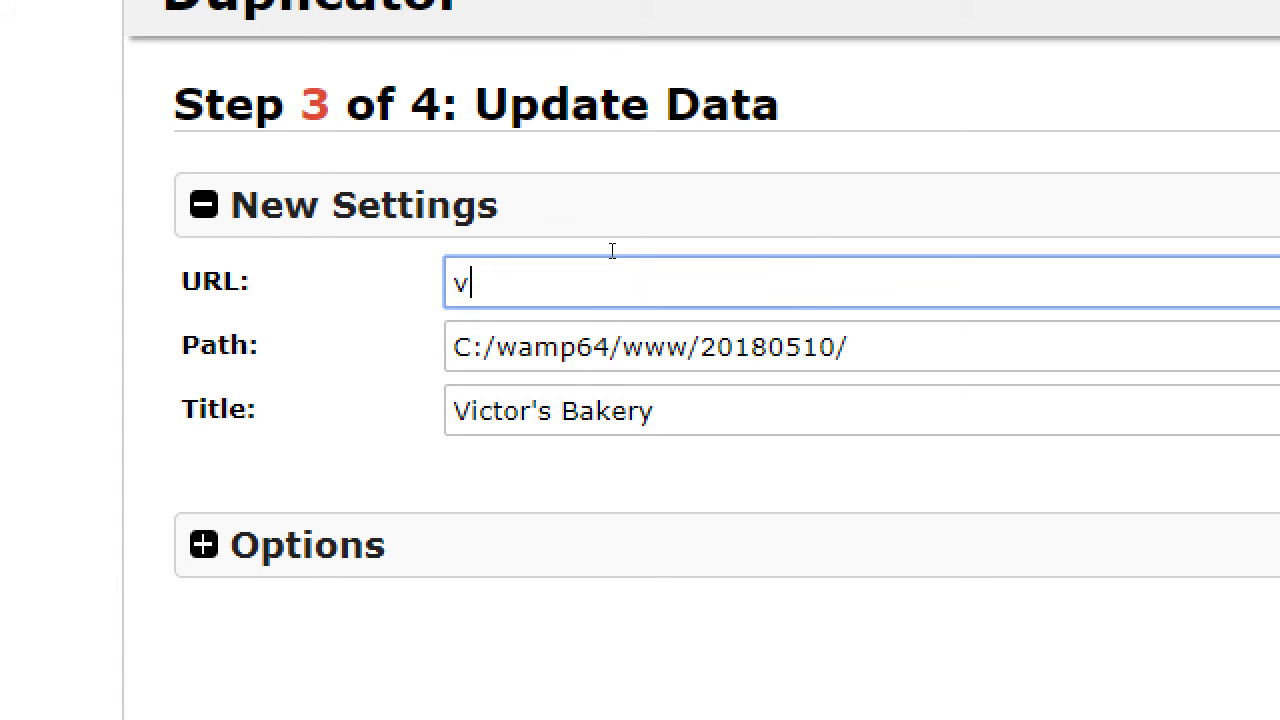
{"action": "key", "text": "BackSpace"}
{"action": "key", "text": "BackSpace"}
{"action": "key", "text": "BackSpace"}
{"action": "type", "text": "http://victorbakery.com"}
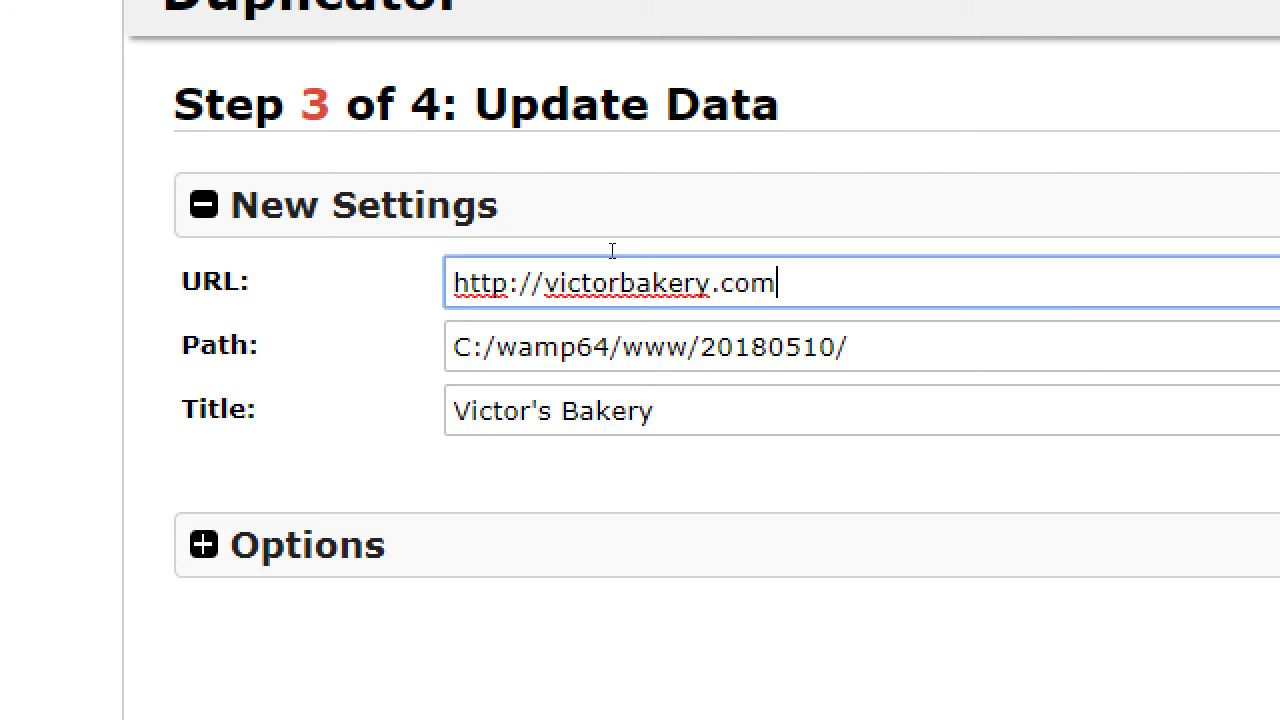
{"action": "left_click", "coordinate": [612, 250]}
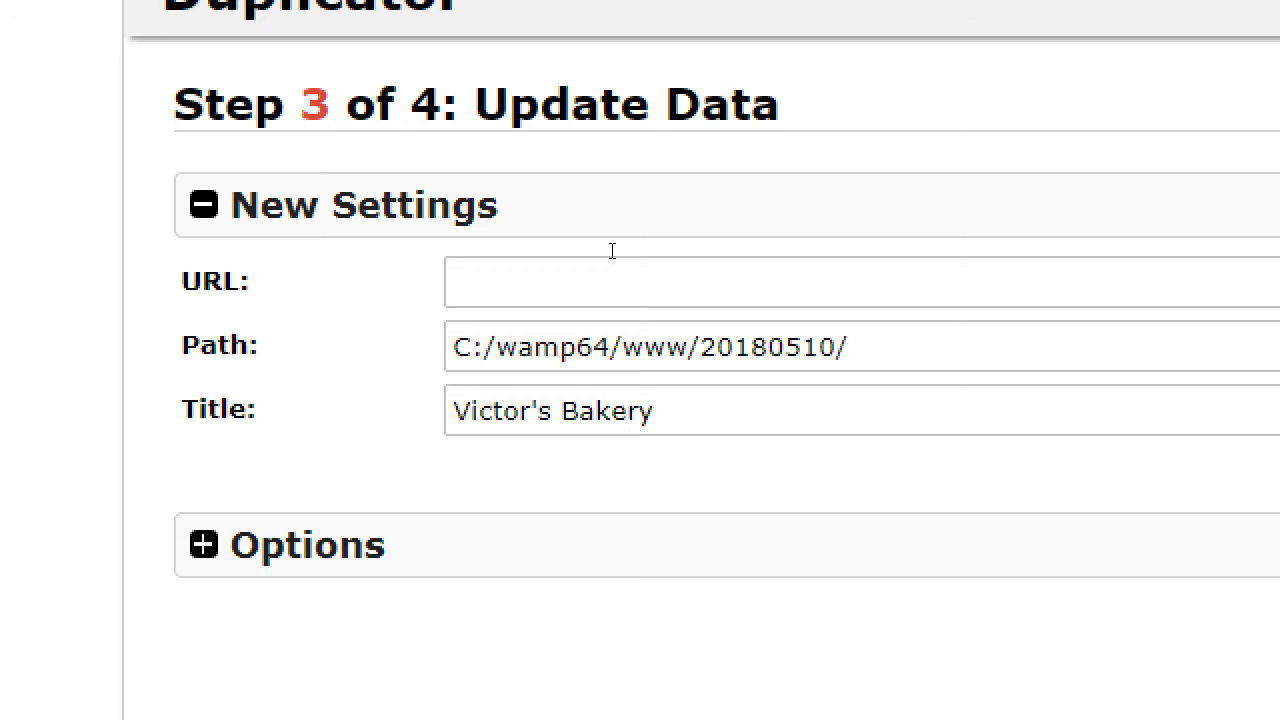
{"action": "left_click", "coordinate": [612, 251]}
{"action": "type", "text": "vic"}
{"action": "key", "text": "ctrl+z"}
{"action": "key", "text": "ctrl+z"}
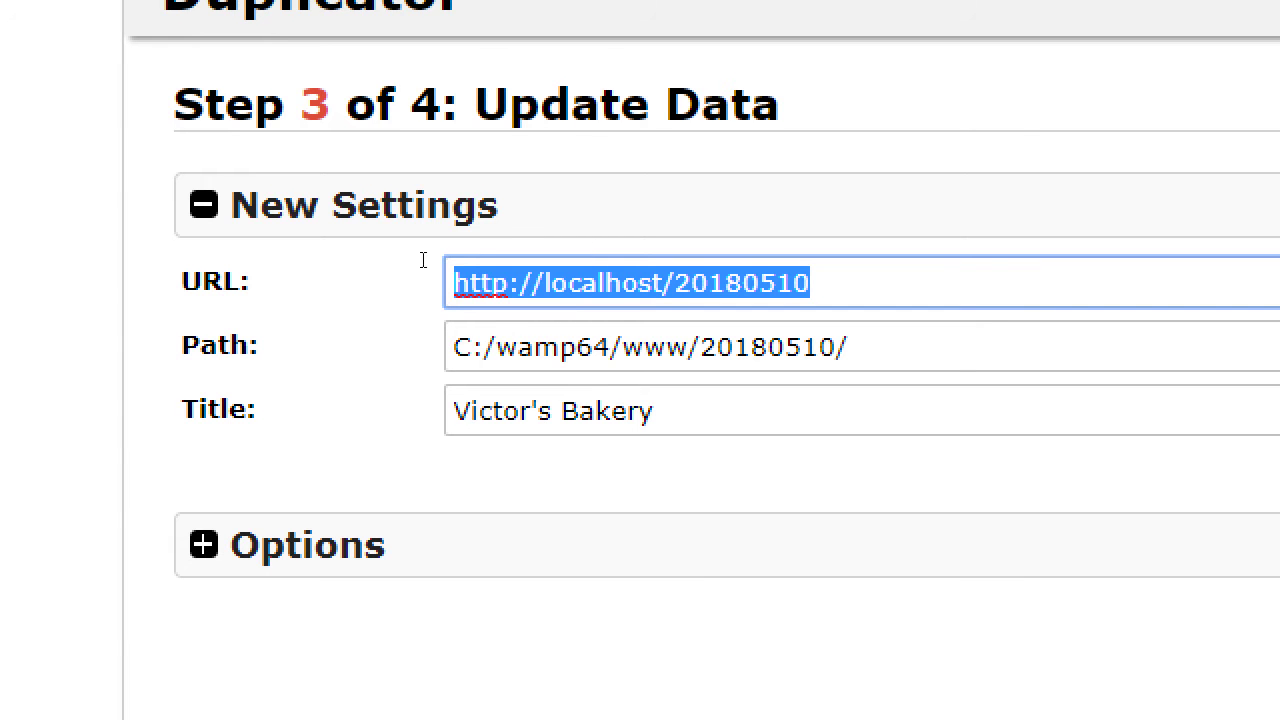
{"action": "left_click", "coordinate": [274, 269]}
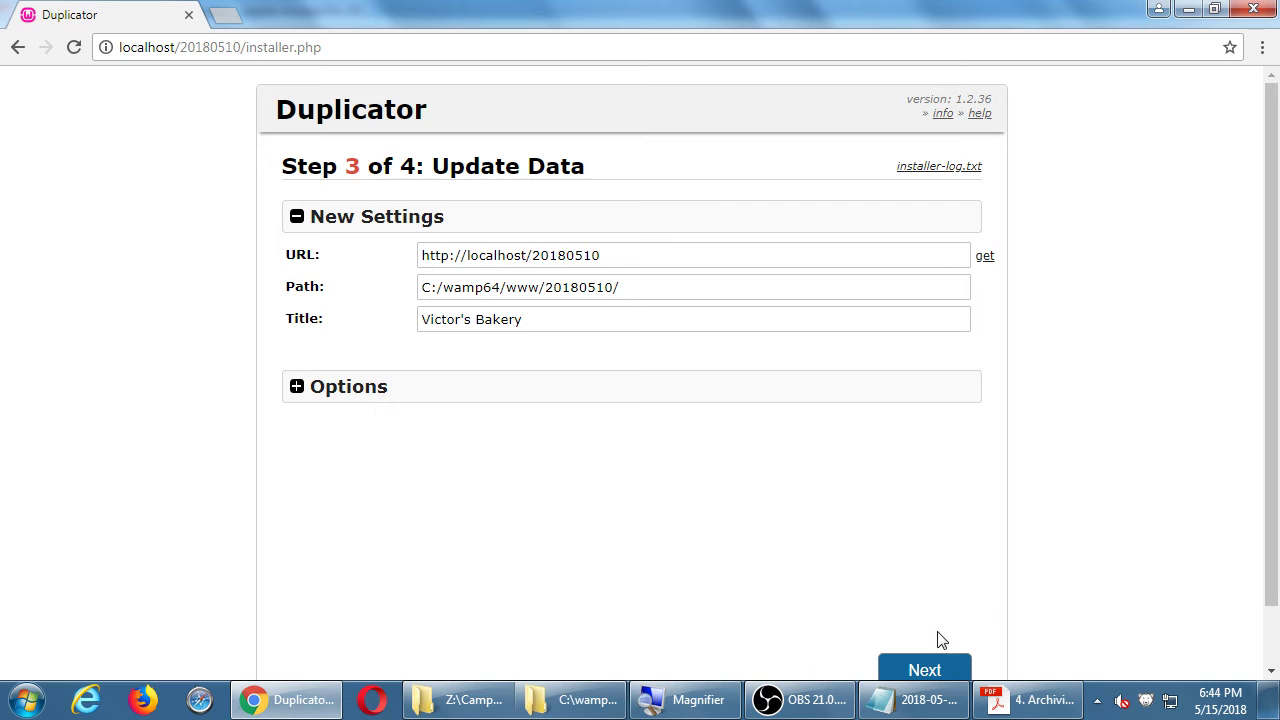
- Accept the URL, path and title to move on to Test Site, and examine the install and update notices
{"action": "left_click", "coordinate": [934, 660]}
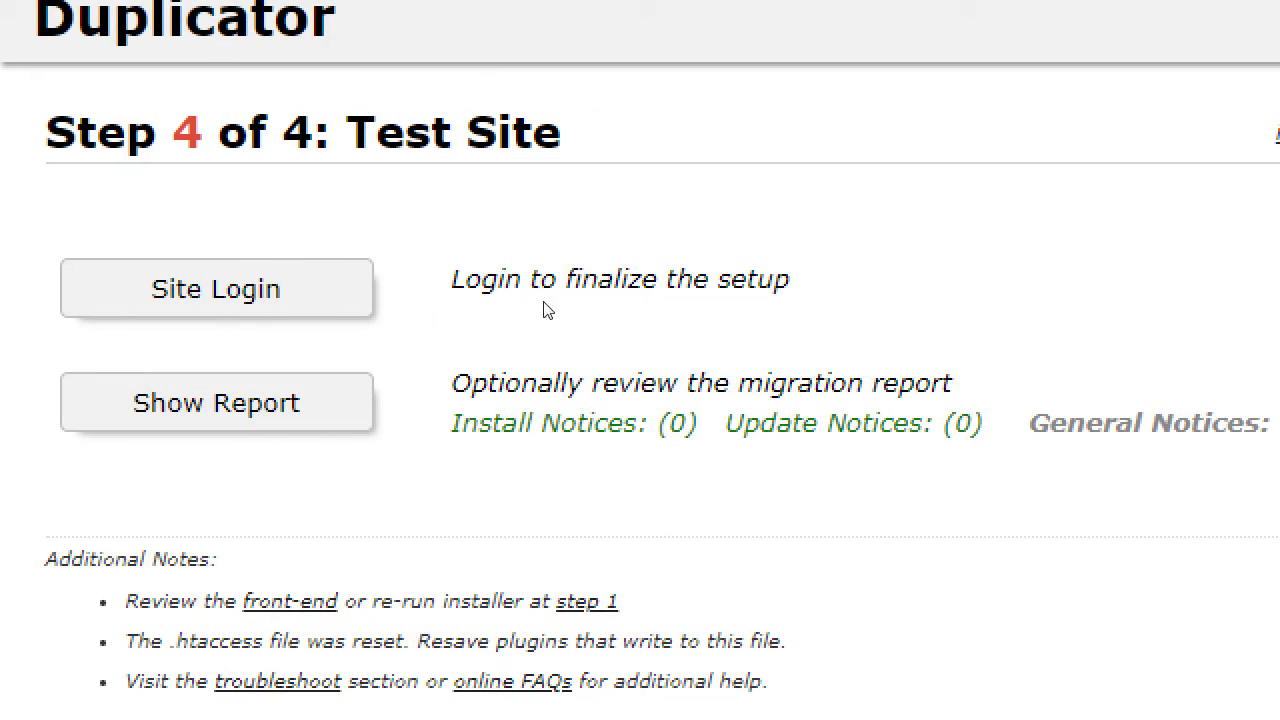
{"action": "left_click_drag", "start_coordinate": [586, 310], "coordinate": [600, 311]}
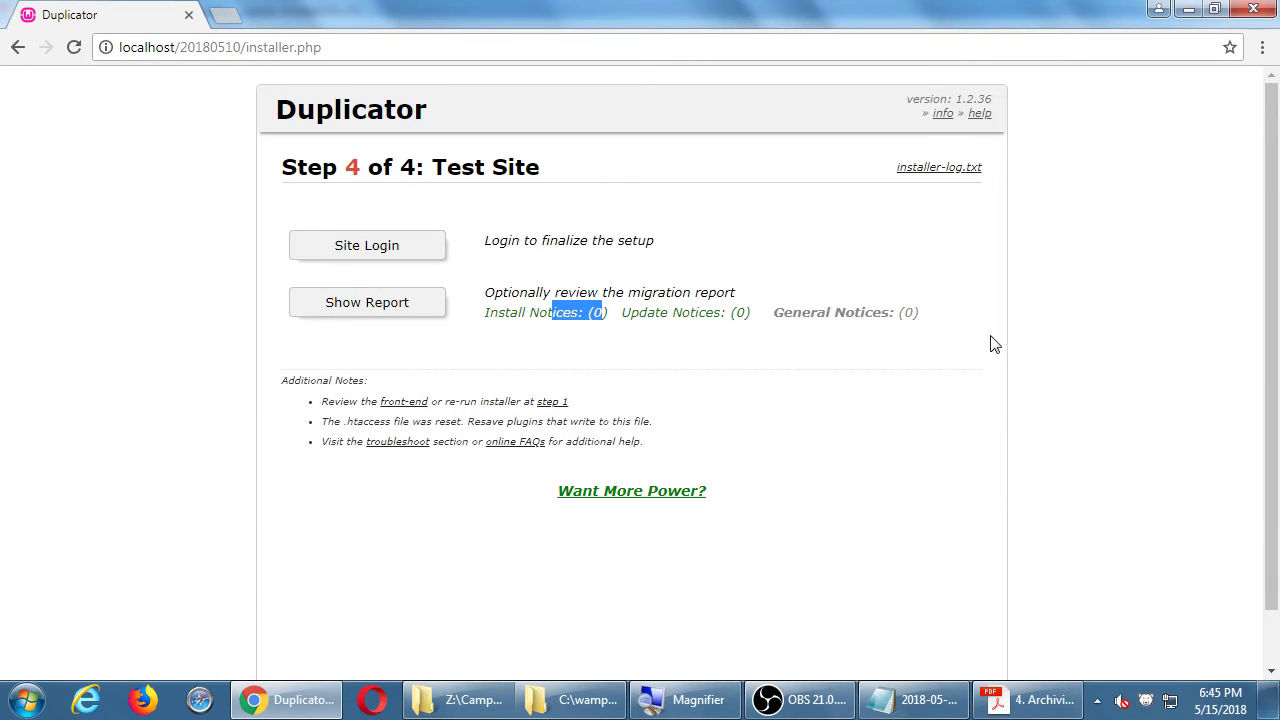
{"action": "left_click", "coordinate": [1025, 335]}
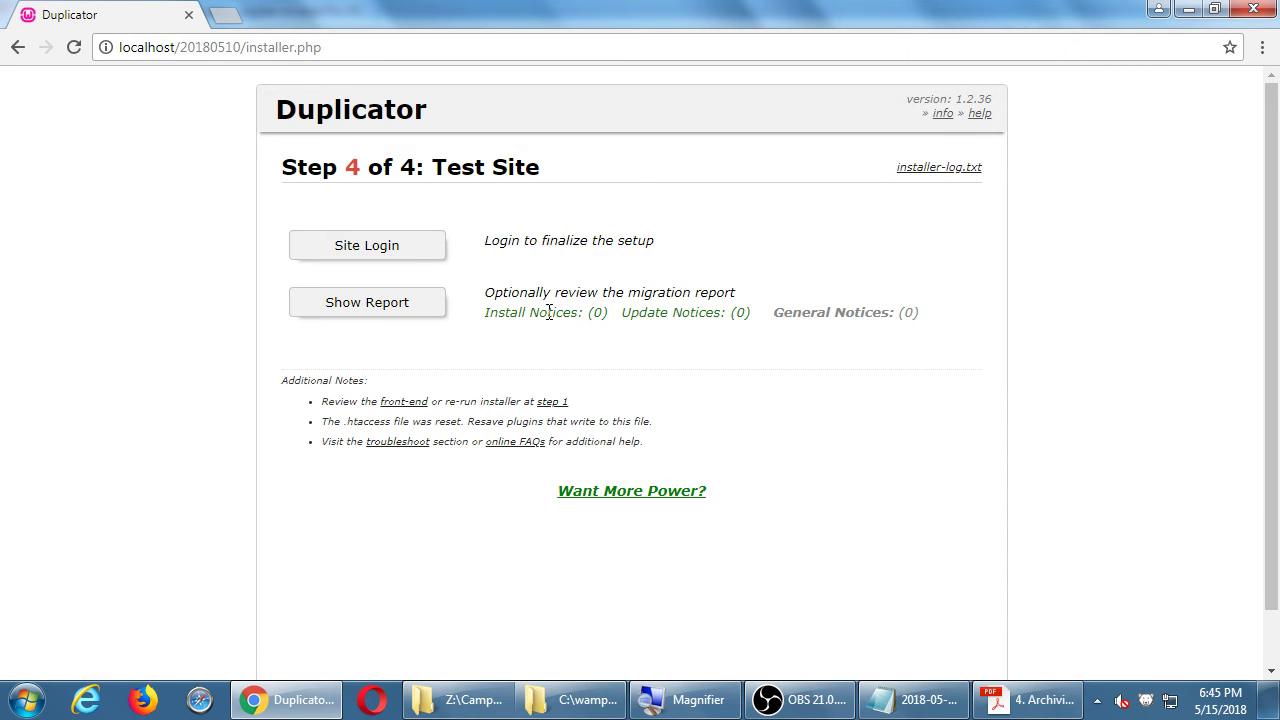
{"action": "left_click_drag", "start_coordinate": [546, 312], "coordinate": [668, 312]}
{"action": "left_click", "coordinate": [690, 312]}
{"action": "left_click_drag", "start_coordinate": [585, 313], "coordinate": [690, 312]}
{"action": "left_click", "coordinate": [688, 302]}
- Open the migrated site's login page and log in as admin with the account password
{"action": "left_click", "coordinate": [367, 246]}
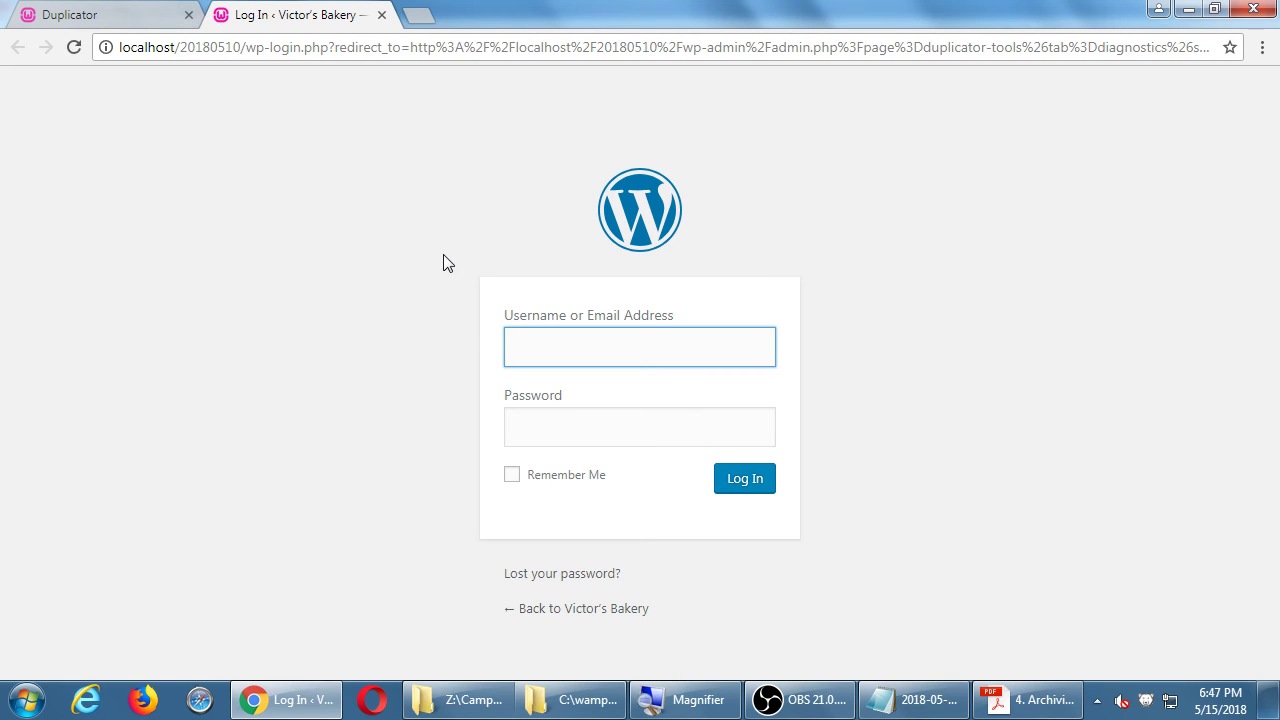
{"action": "type", "text": "admin"}
{"action": "key", "text": "Tab"}
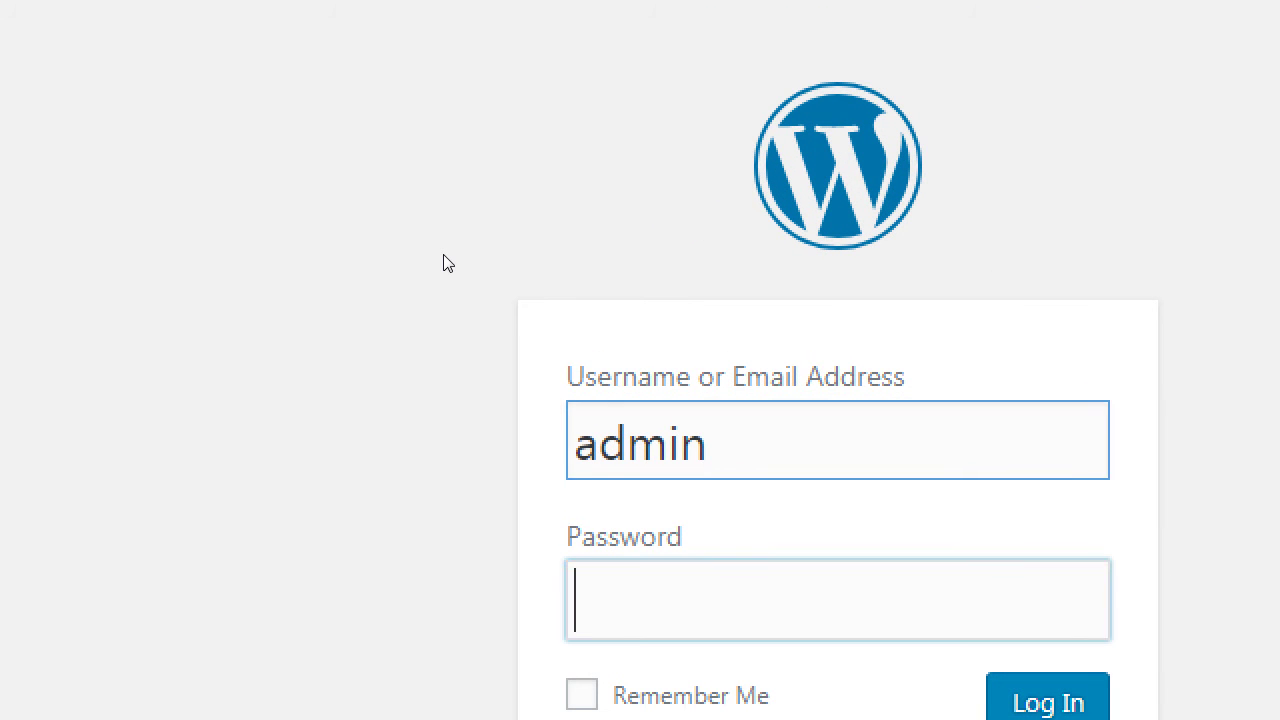
{"action": "type", "text": "••••••••"}
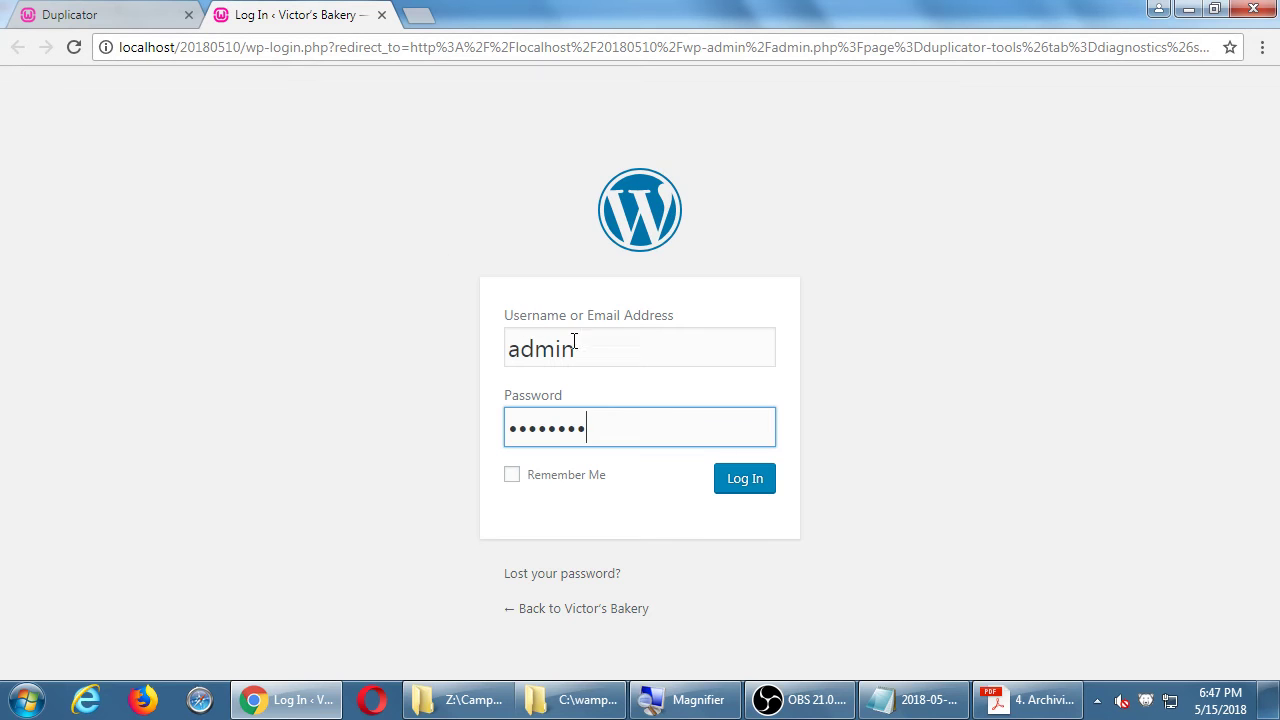
{"action": "left_click", "coordinate": [741, 481]}
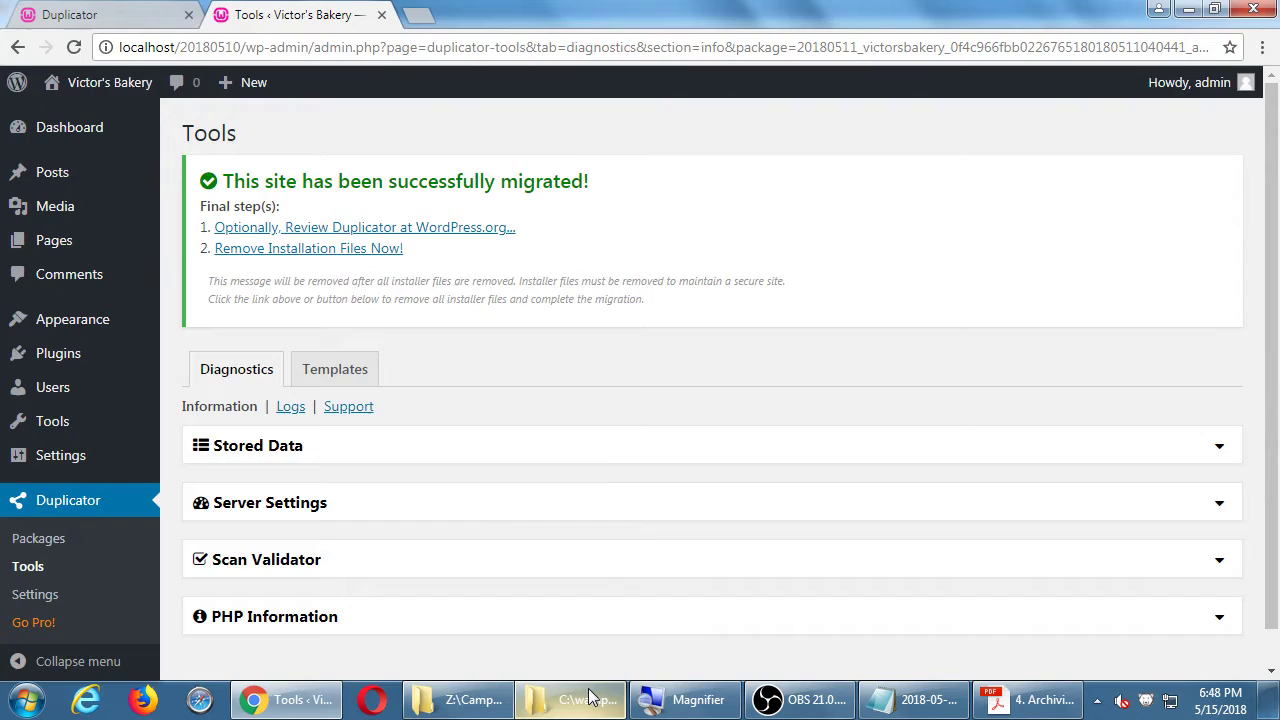
- Open the 20180510 folder in File Explorer, widen the name column, and select the archive zip and installer.php
{"action": "left_click", "coordinate": [588, 700]}
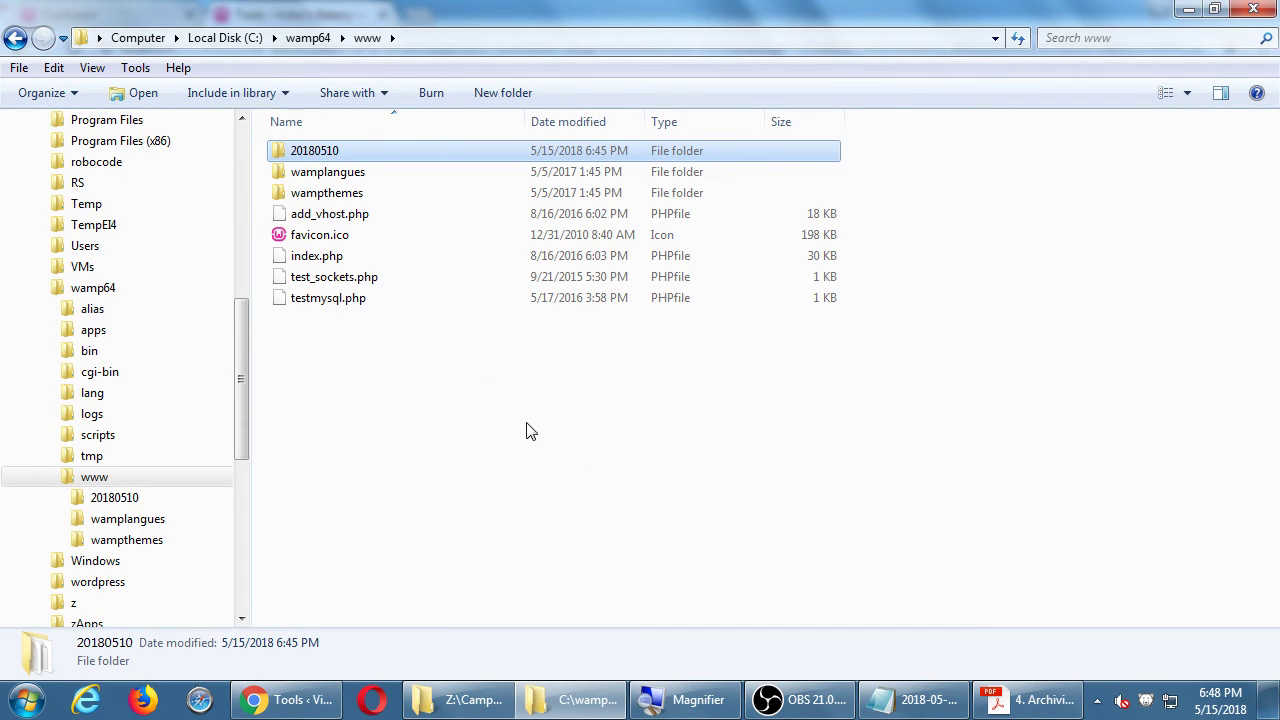
{"action": "key", "text": "Return"}
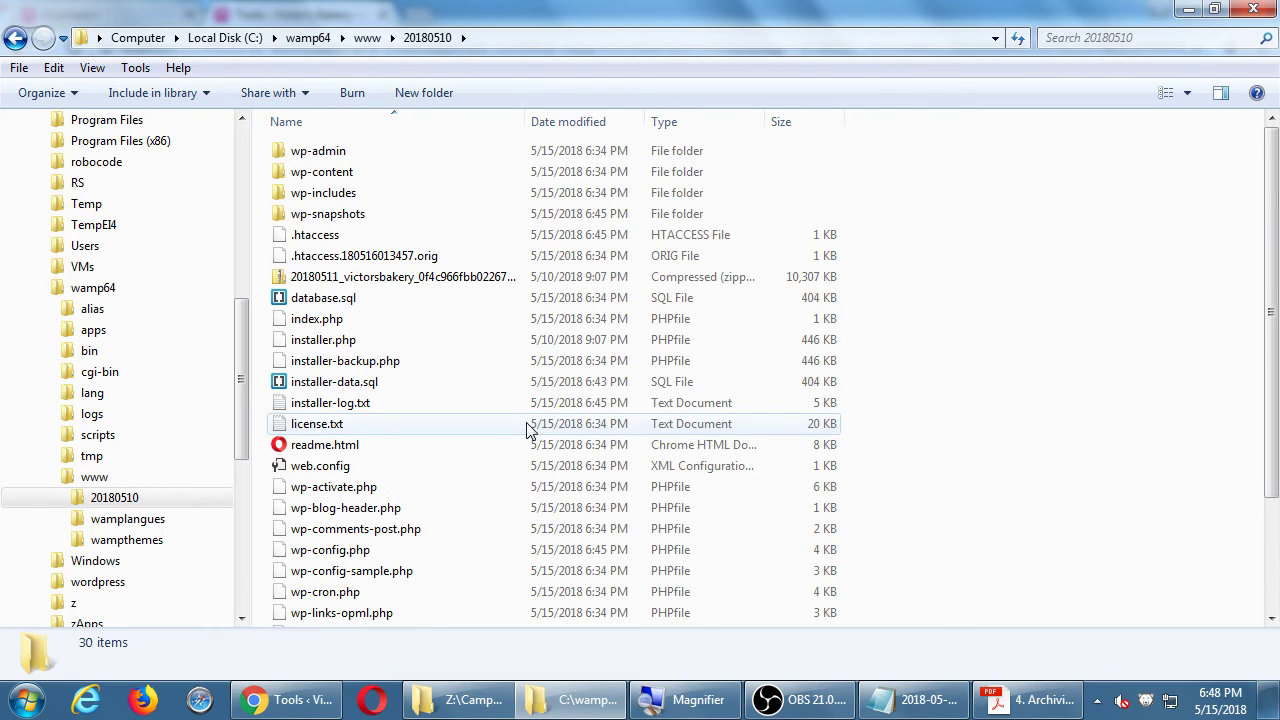
{"action": "double_click", "coordinate": [525, 121]}
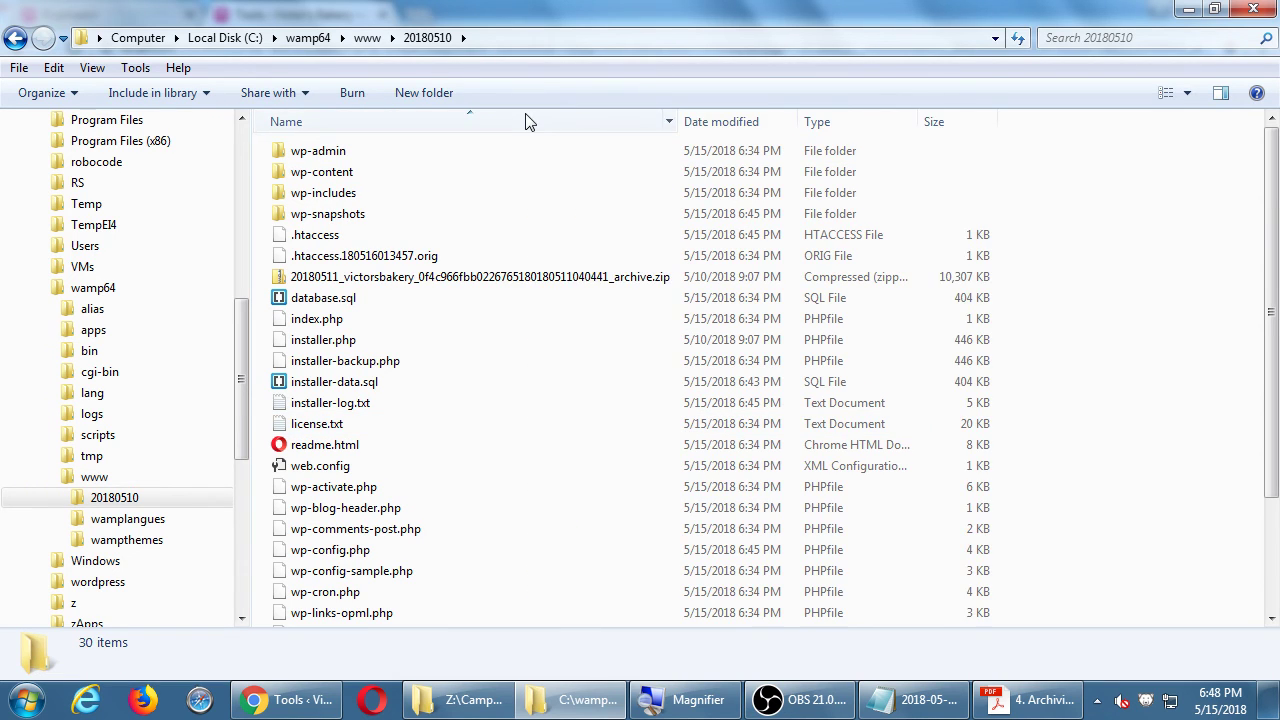
{"action": "key", "text": "super+plus"}
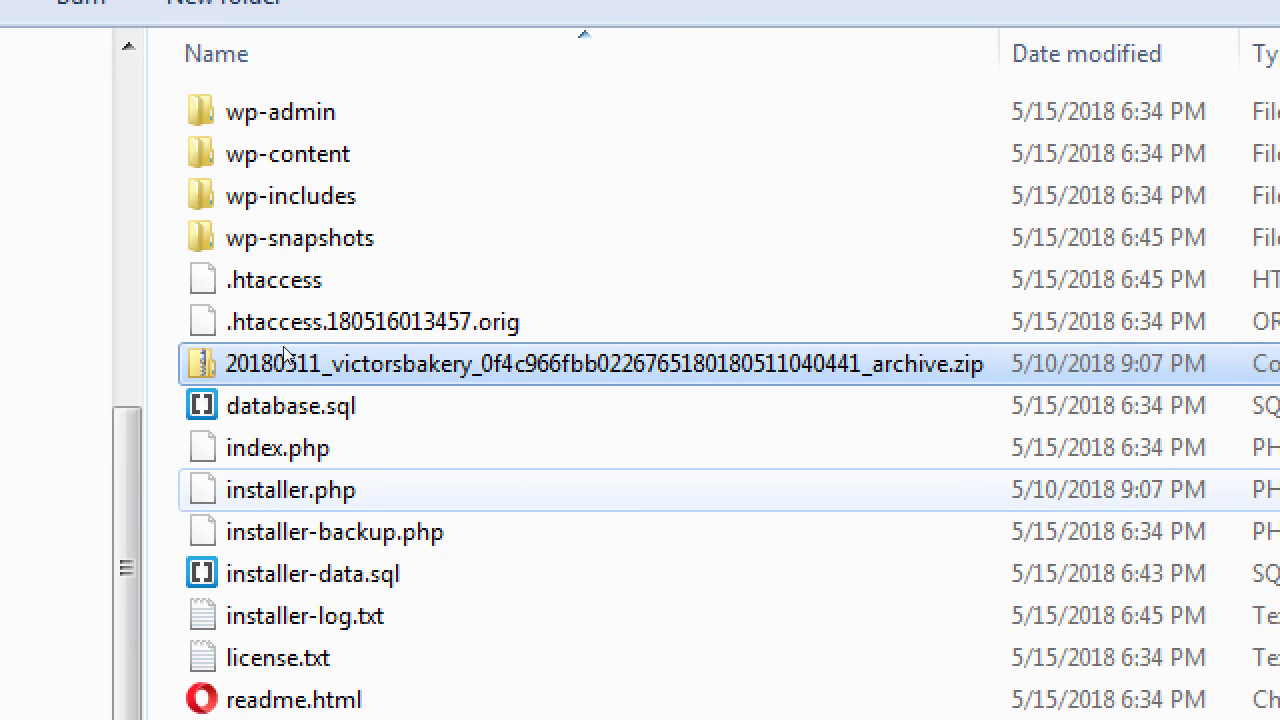
{"action": "left_click", "coordinate": [300, 490], "text": "ctrl"}
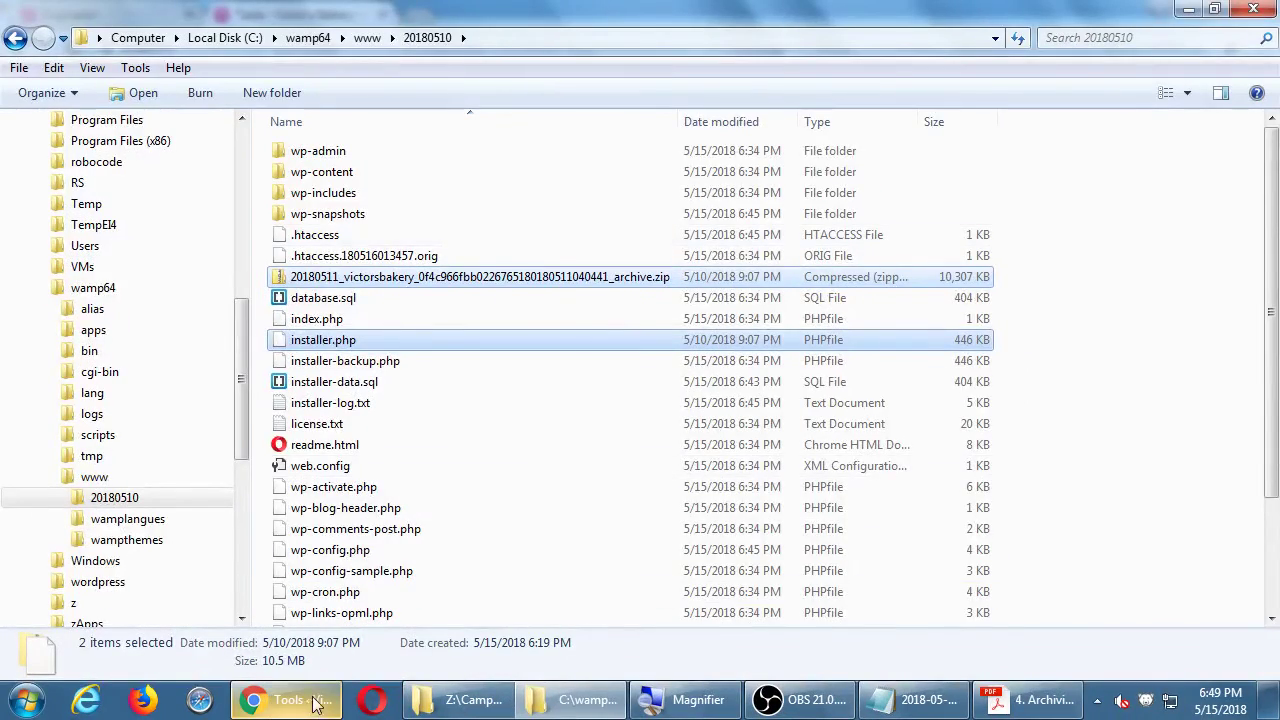
- Back in Chrome, remove the installation files with Duplicator, and check the 20180510 folder and the cleanup report
{"action": "left_click", "coordinate": [313, 703]}
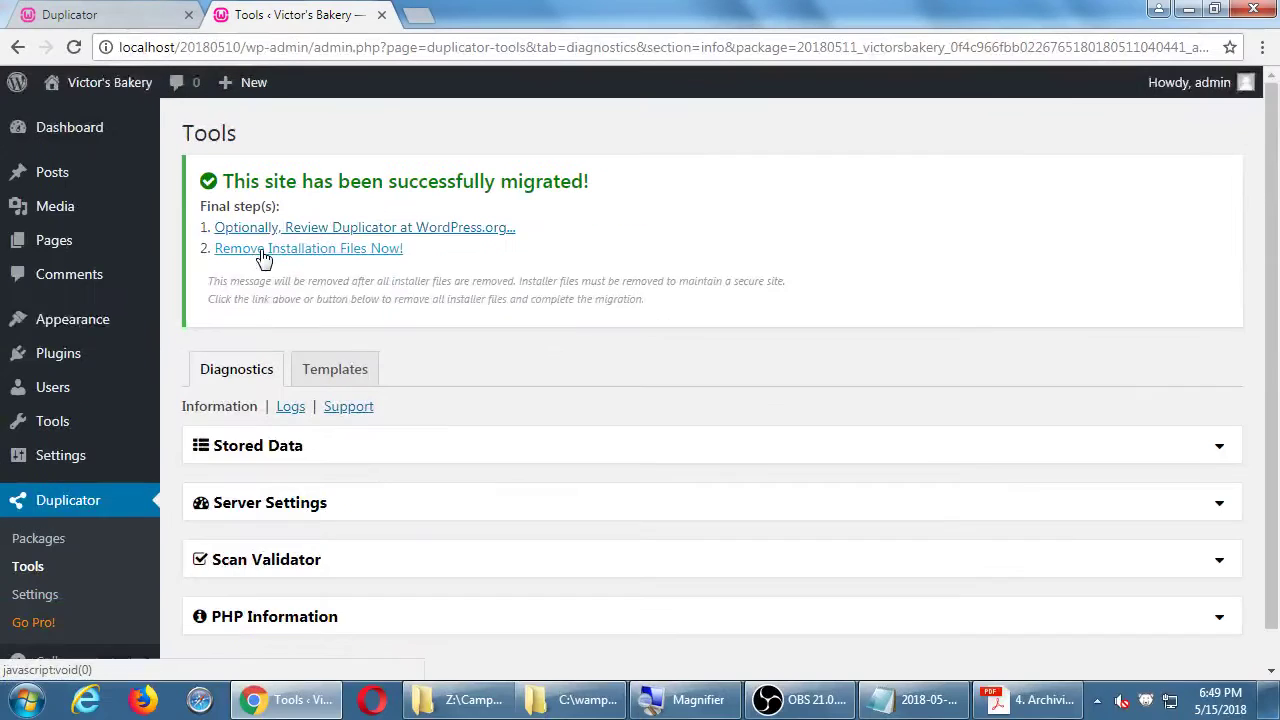
{"action": "left_click", "coordinate": [273, 346]}
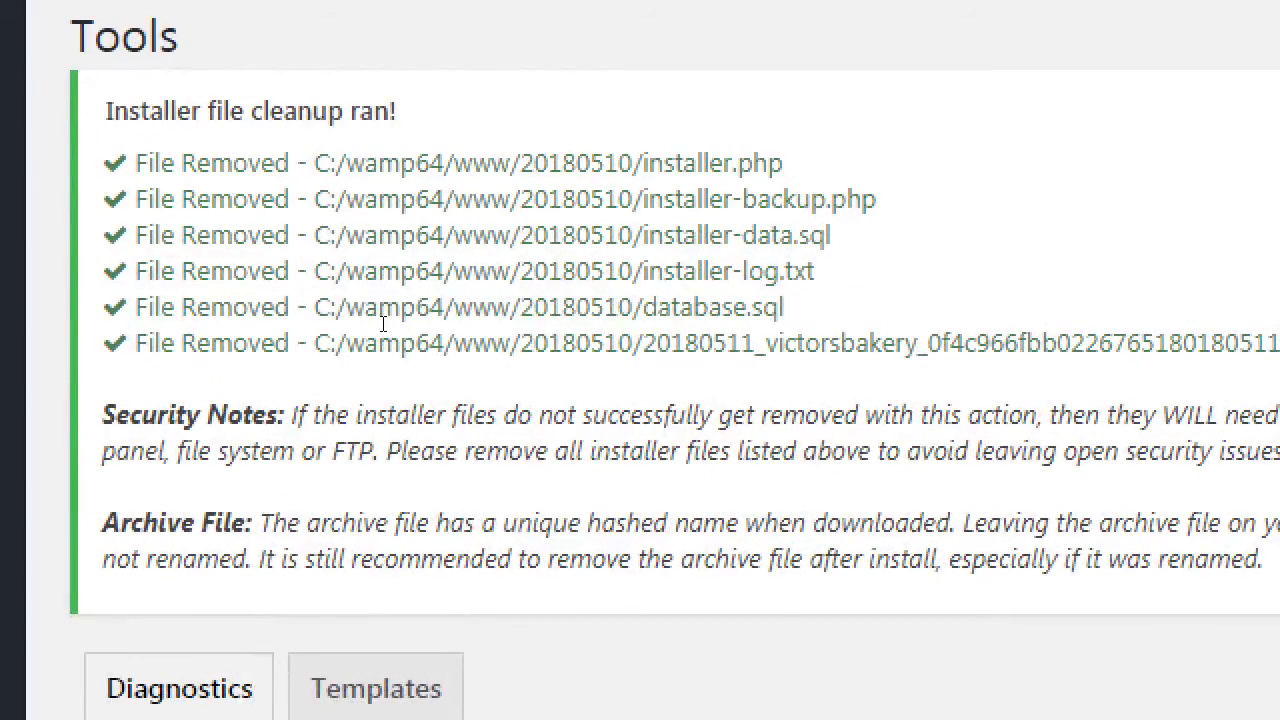
{"action": "key", "text": "alt+Tab"}
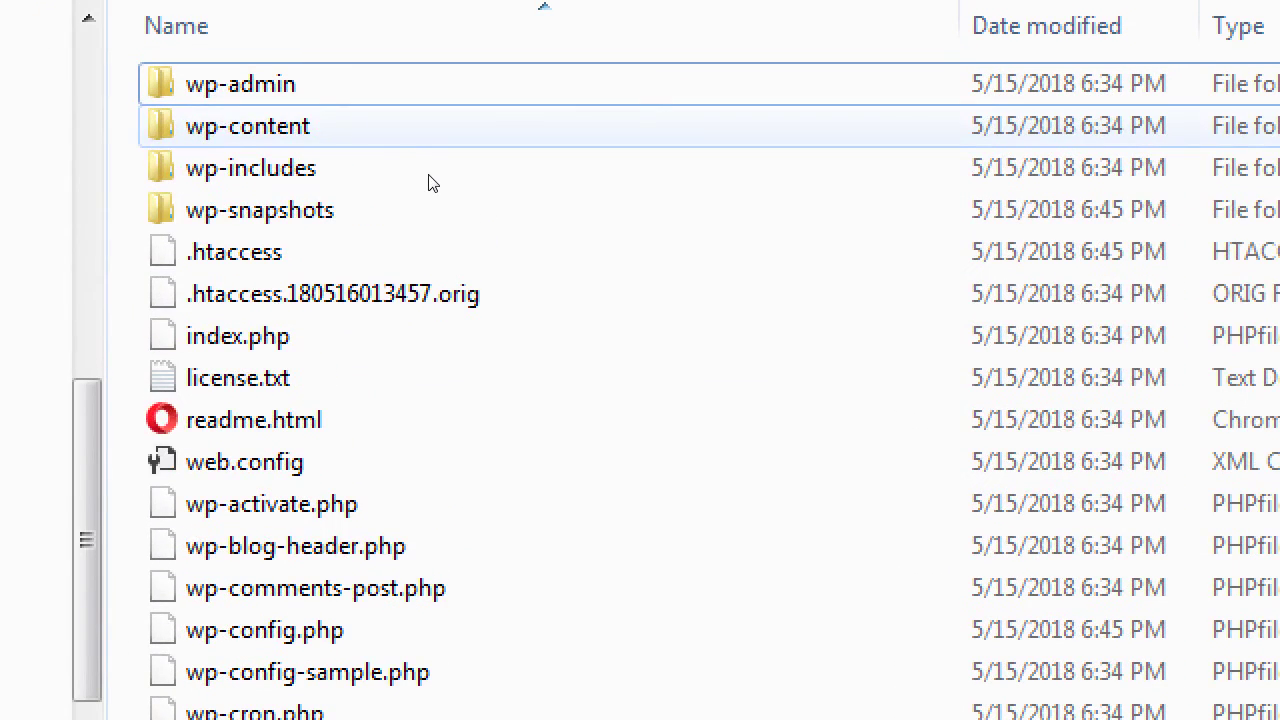
{"action": "mouse_move", "coordinate": [448, 79]}
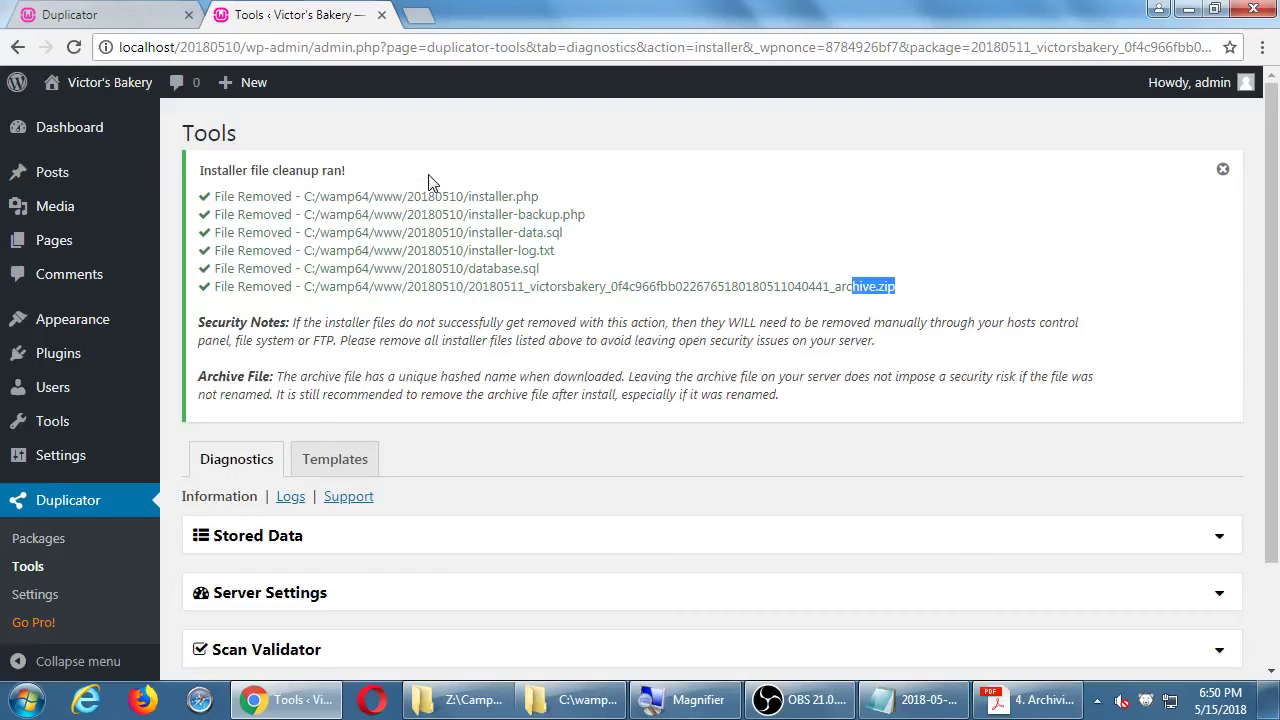
{"action": "left_click", "coordinate": [566, 377]}
{"action": "scroll", "coordinate": [590, 384], "scroll_direction": "down", "scroll_amount": 2}
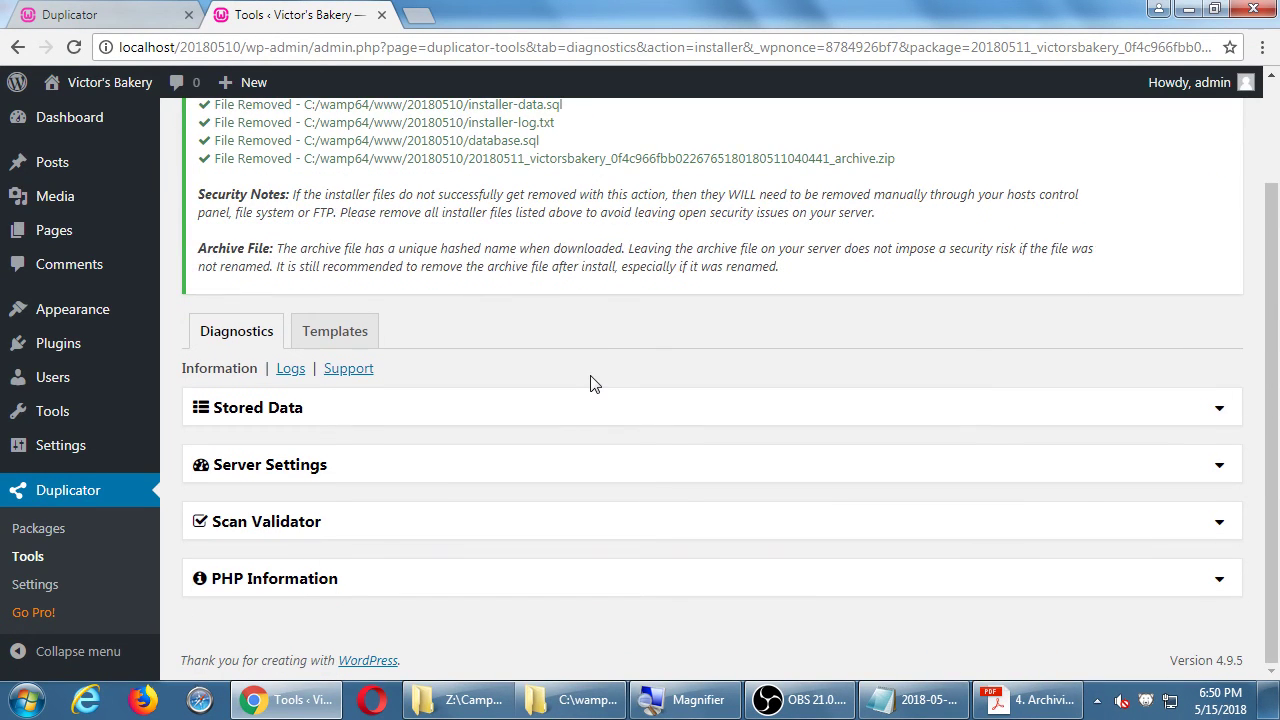
{"action": "scroll", "coordinate": [409, 434], "scroll_direction": "up", "scroll_amount": 2}
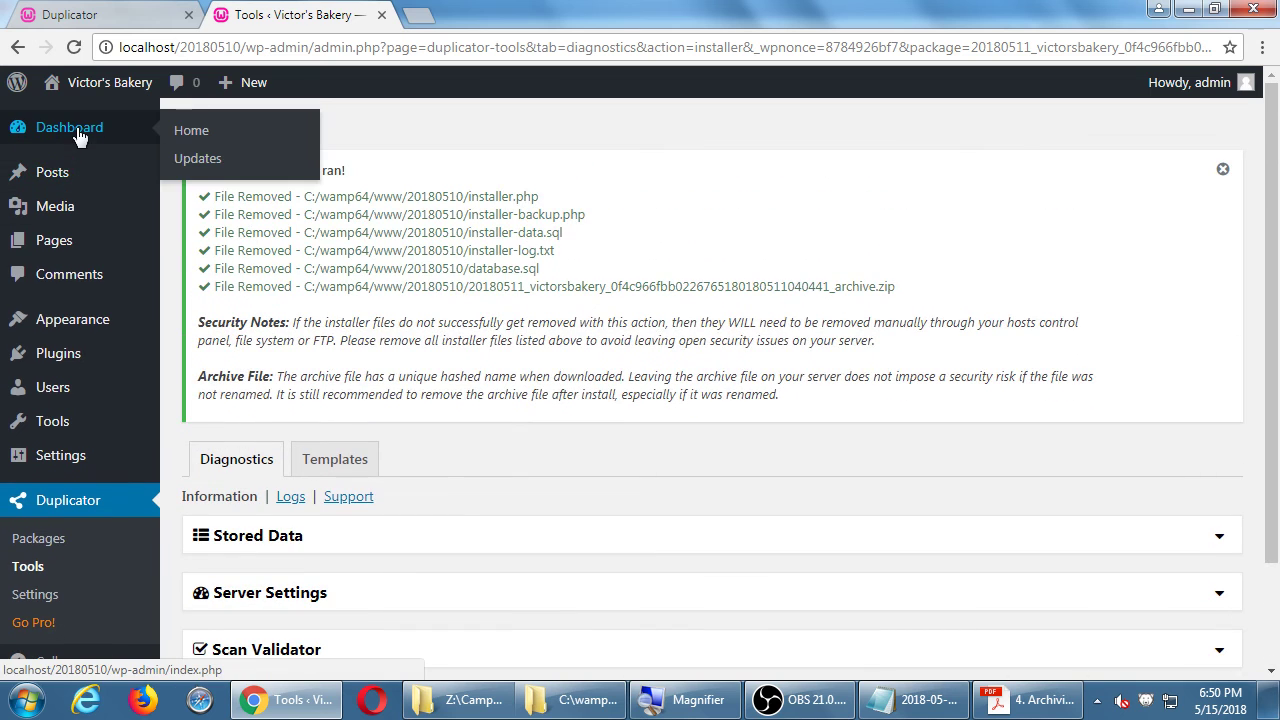
- Open the WordPress dashboard, visit the Victor's Bakery site, and look over the home page down to its welcome text
{"action": "left_click", "coordinate": [78, 132]}
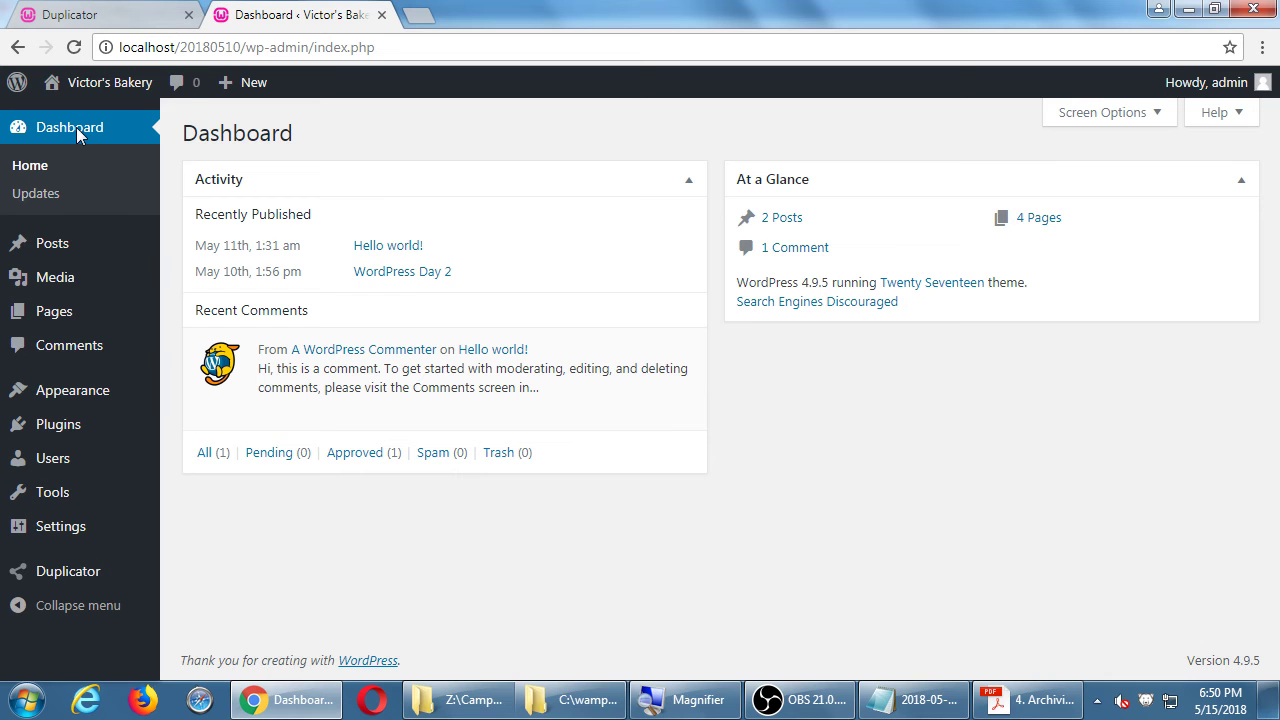
{"action": "left_click", "coordinate": [86, 82]}
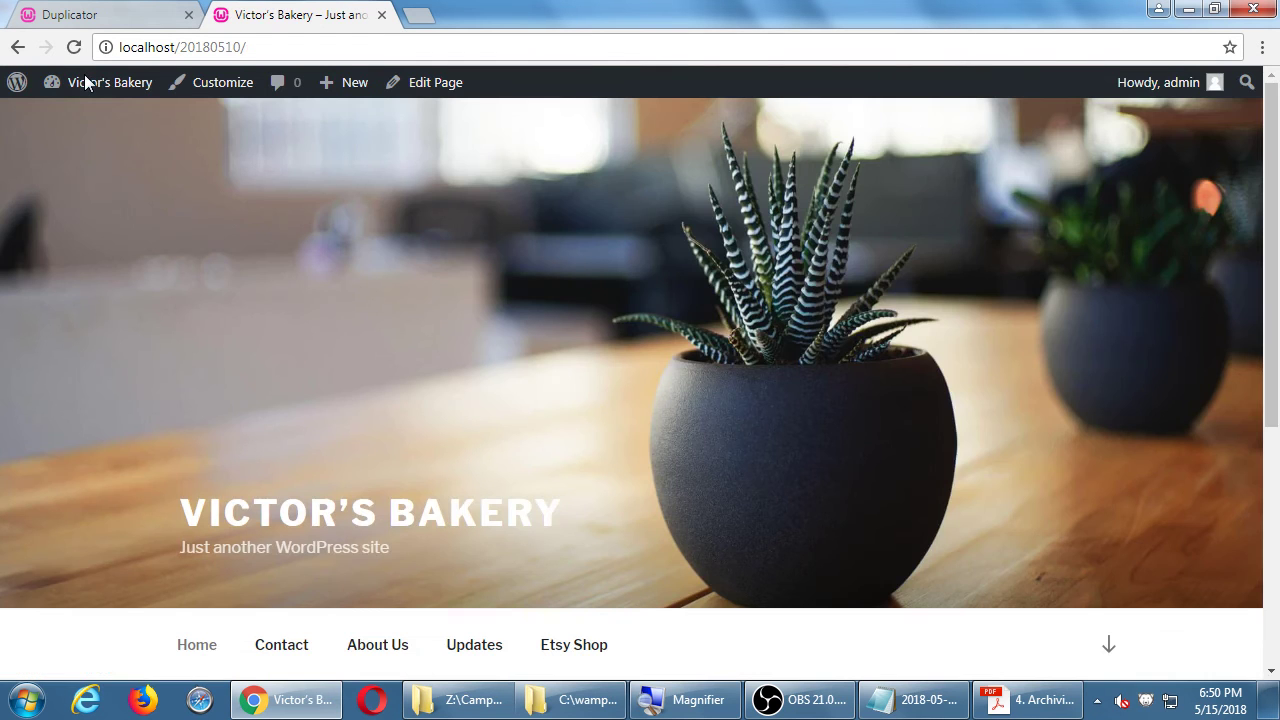
{"action": "scroll", "coordinate": [158, 186], "scroll_direction": "down", "scroll_amount": 2}
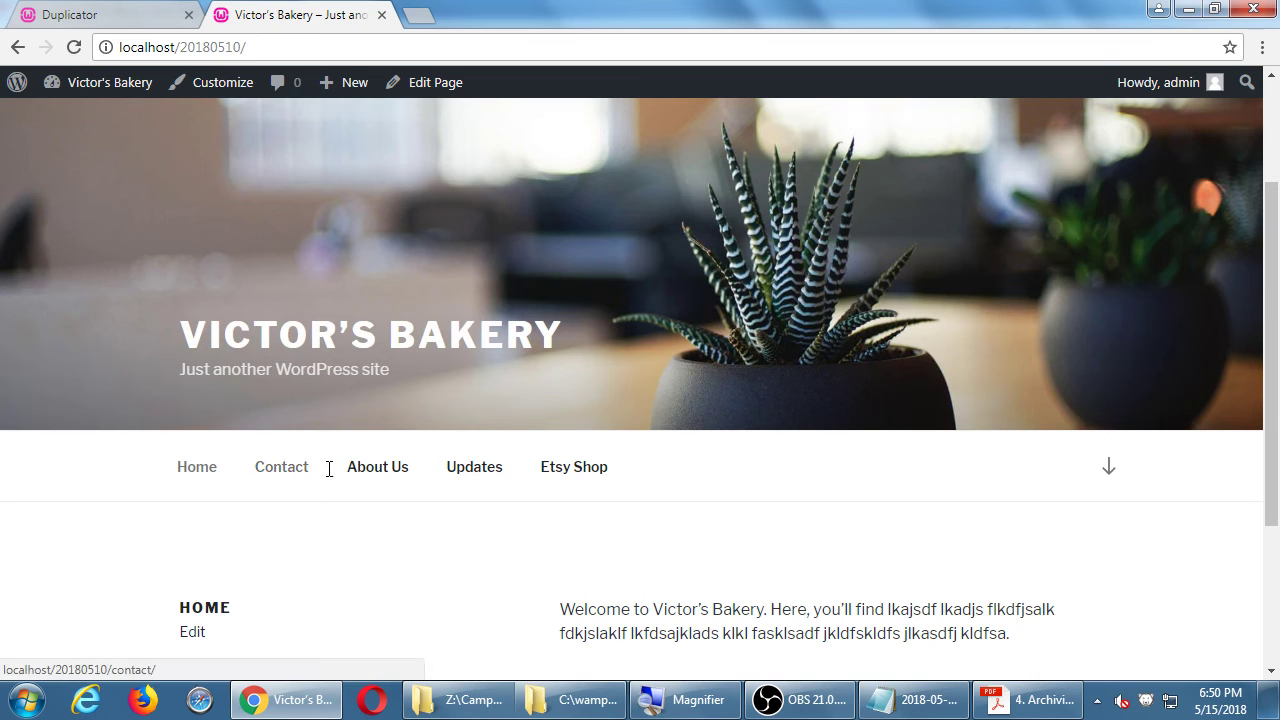
{"action": "scroll", "coordinate": [572, 486], "scroll_direction": "down", "scroll_amount": 2}
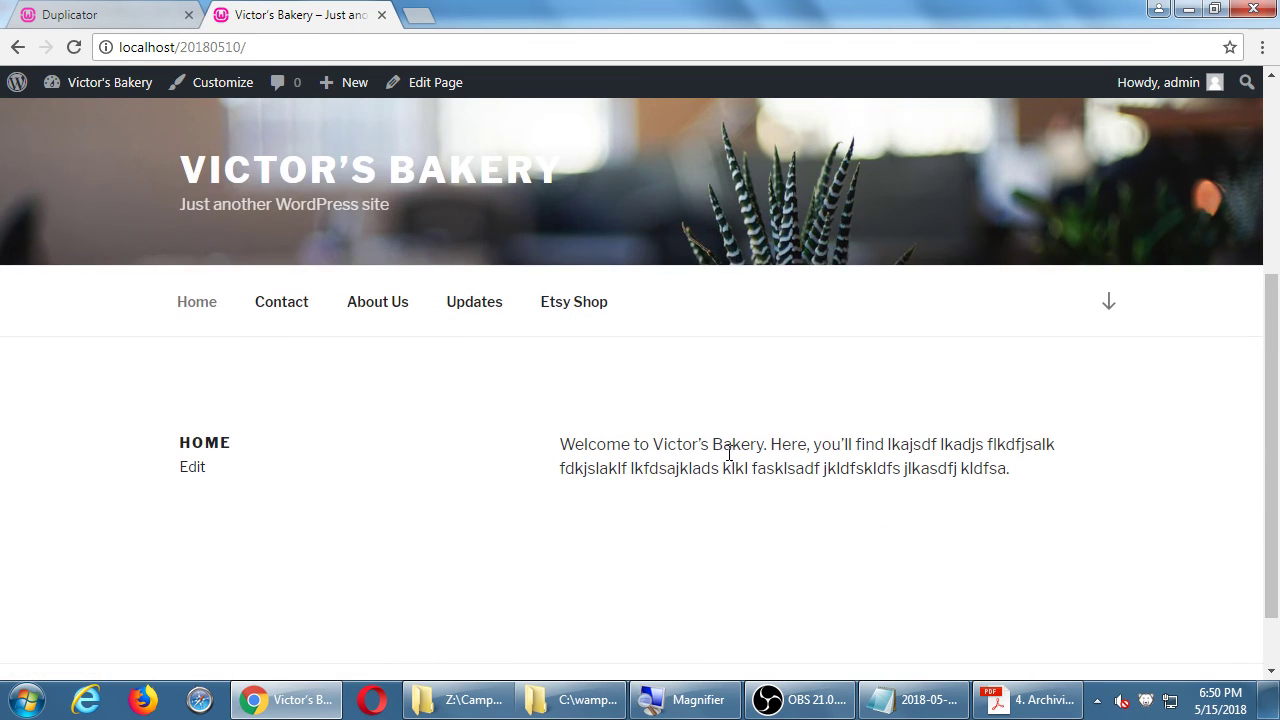
{"action": "left_click_drag", "start_coordinate": [729, 453], "coordinate": [780, 468]}
- Test the site's Etsy Shop link, close the Etsy tab, and return to the site's dashboard
{"action": "left_click", "coordinate": [554, 302]}
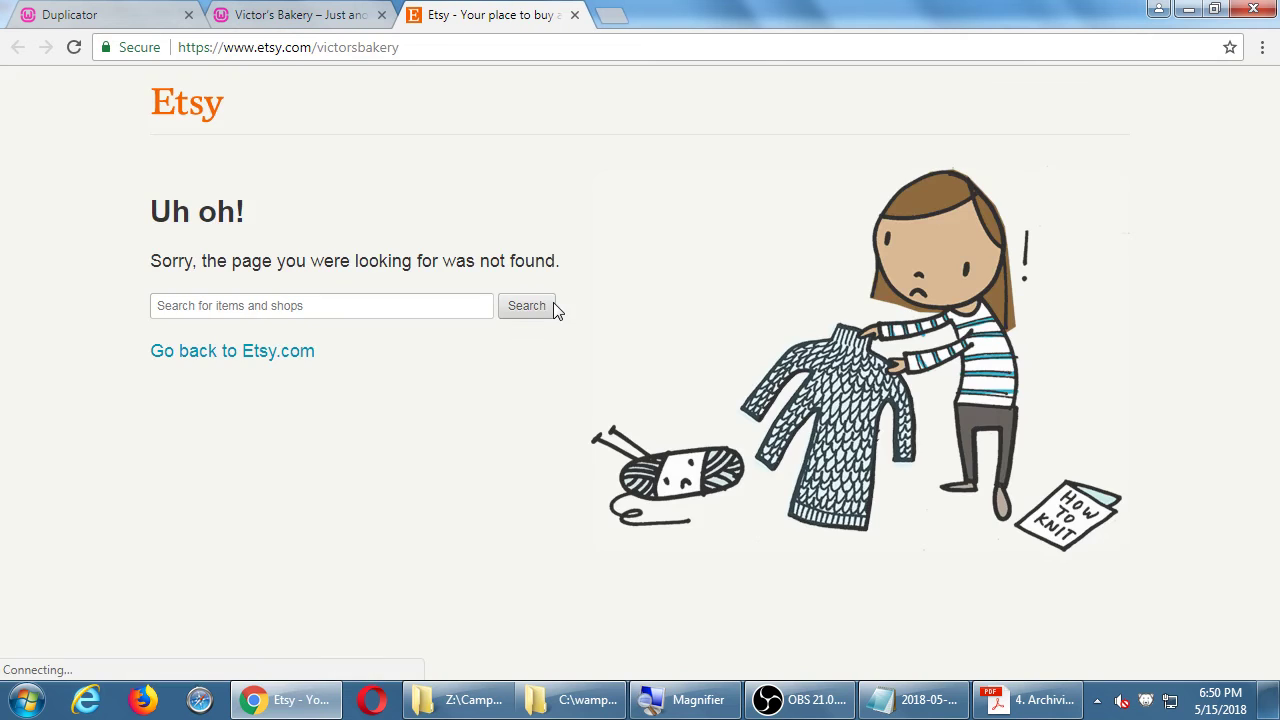
{"action": "left_click", "coordinate": [575, 15]}
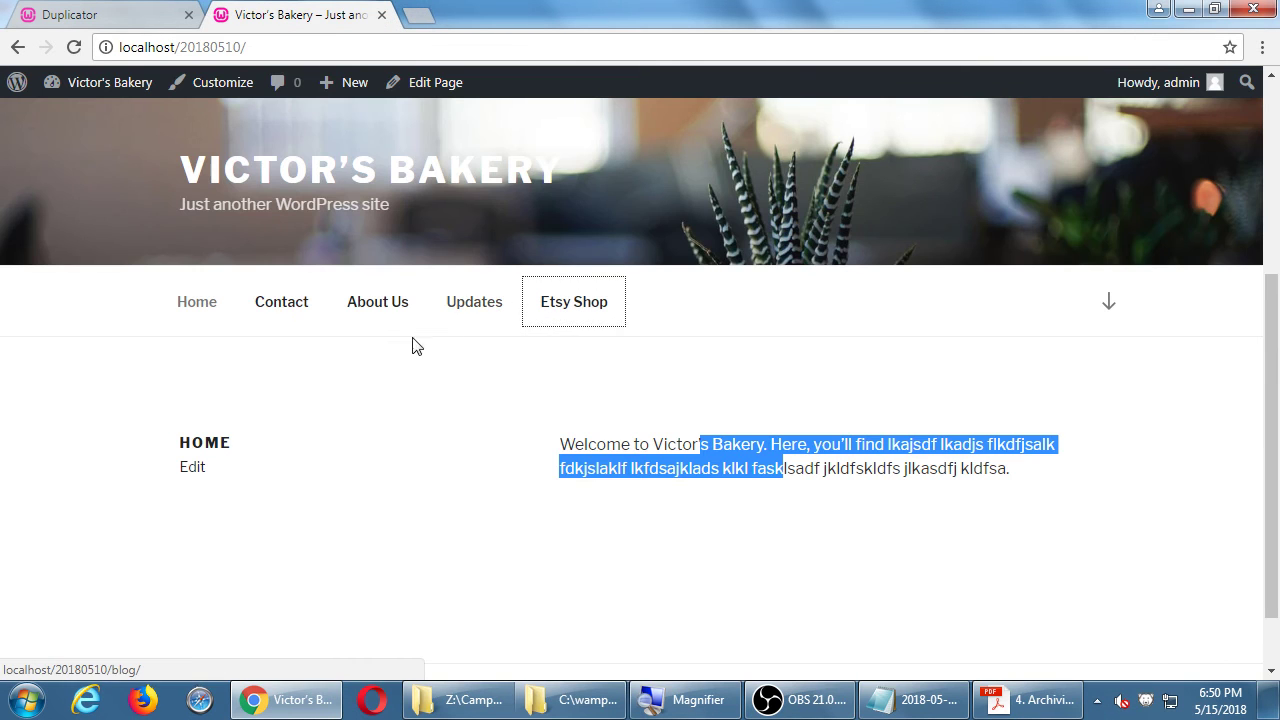
{"action": "left_click", "coordinate": [172, 356]}
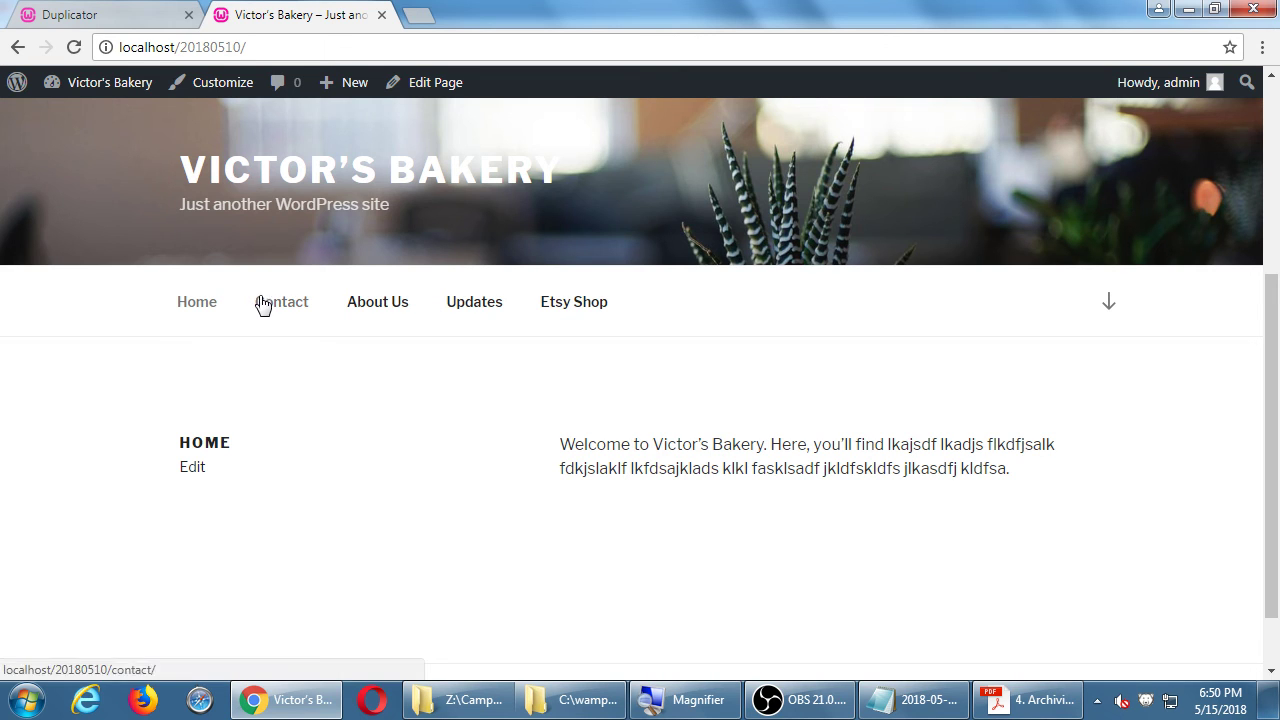
{"action": "left_click", "coordinate": [123, 90]}
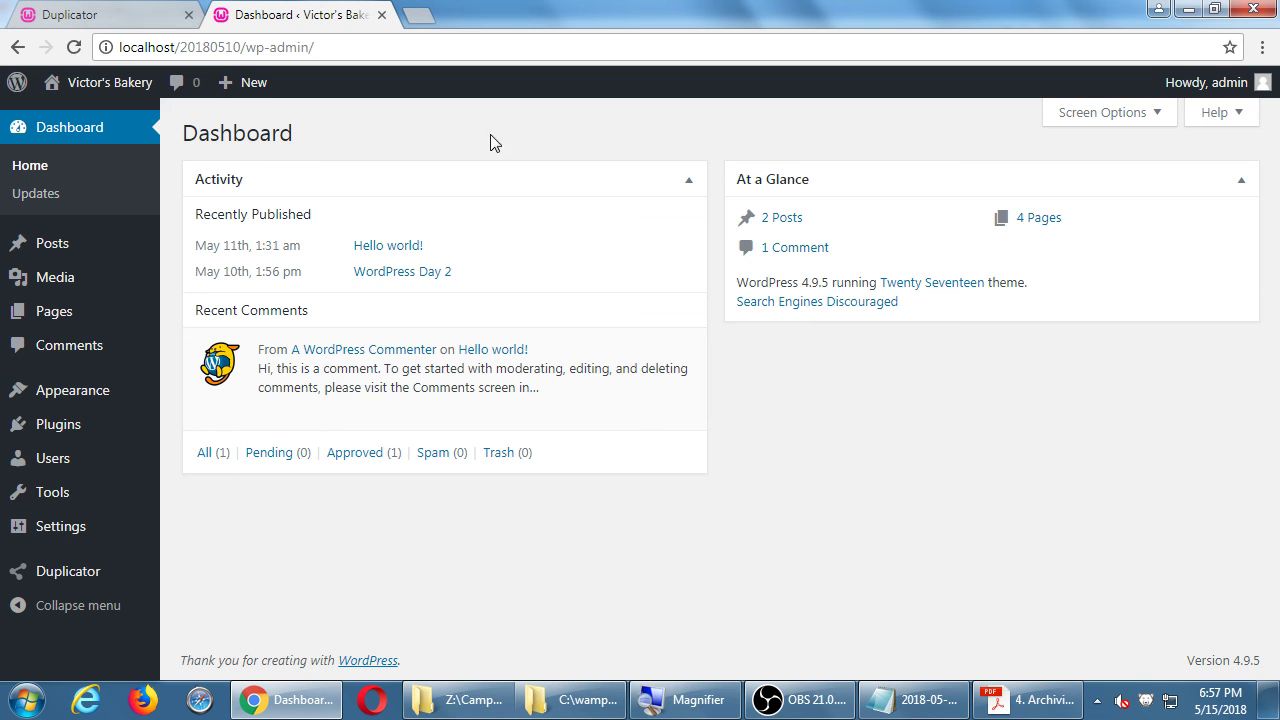
- Switch to the Archiving WordPress with Duplicator PDF in Acrobat and read the final resurrection steps and the Rewrite Module section
{"action": "key", "text": "super+d"}
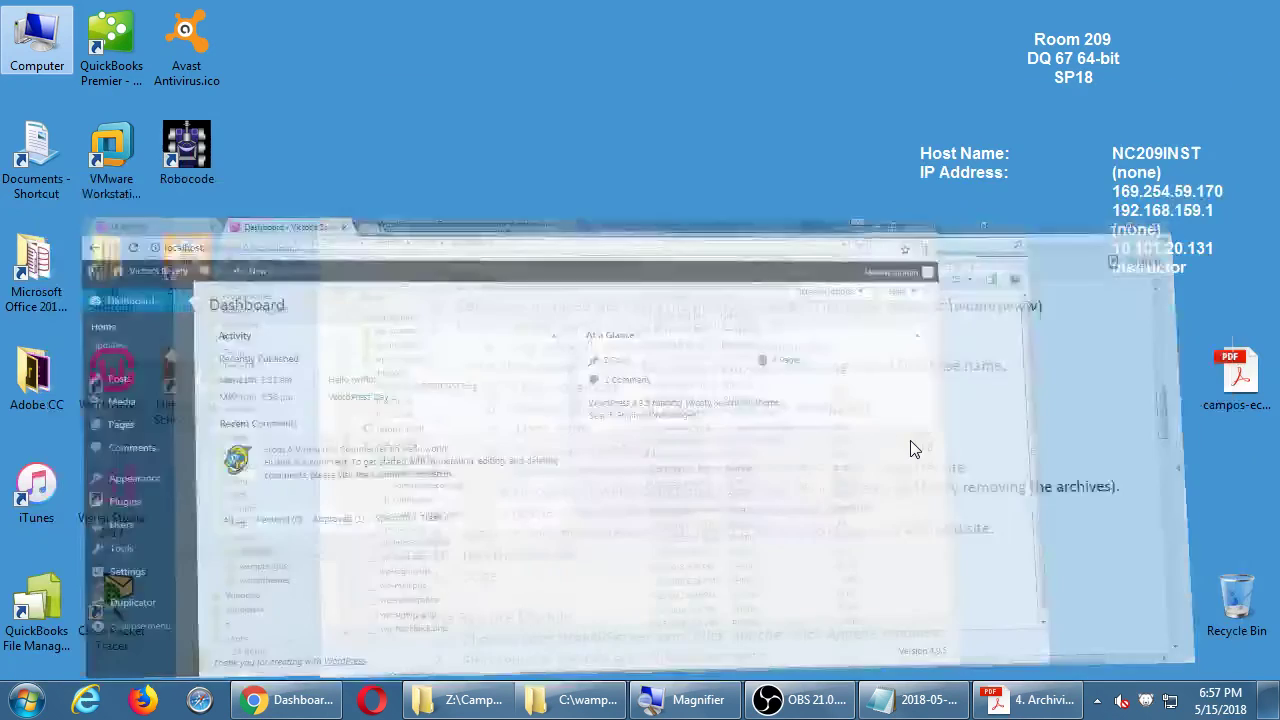
{"action": "left_click", "coordinate": [1036, 705]}
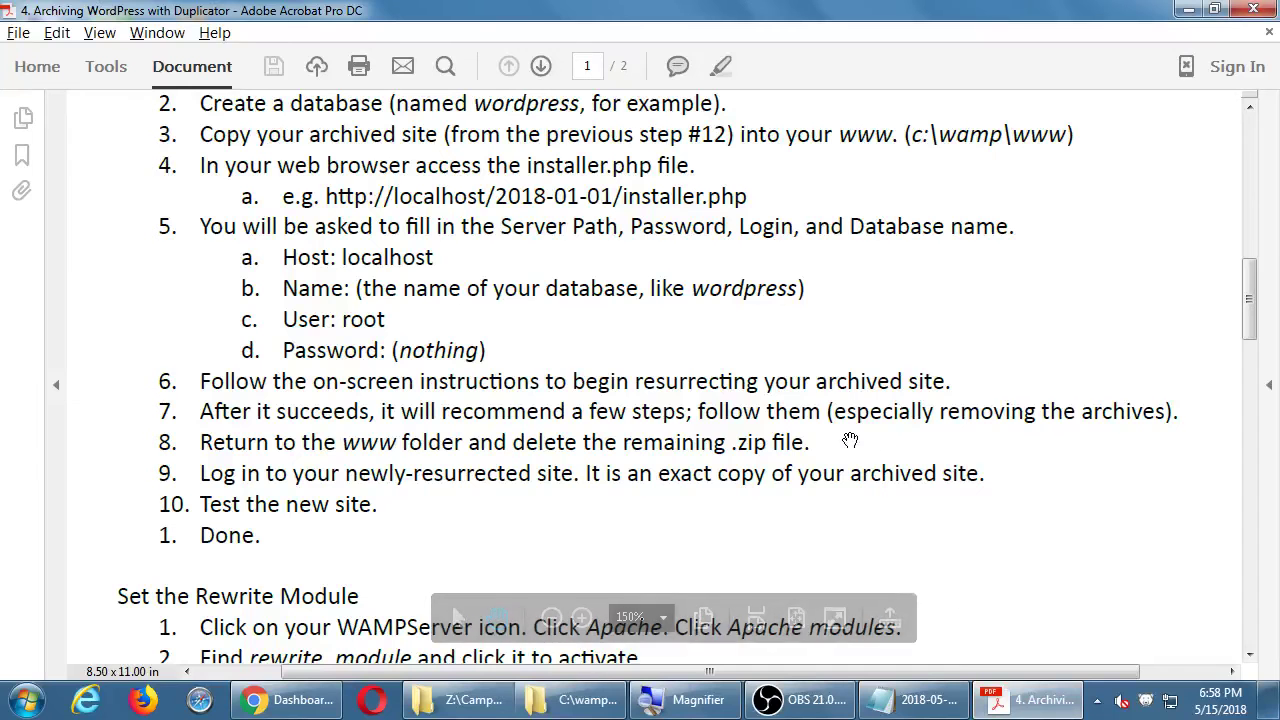
{"action": "scroll", "coordinate": [627, 307], "scroll_direction": "down", "scroll_amount": 1}
{"action": "scroll", "coordinate": [627, 307], "scroll_direction": "down", "scroll_amount": 1}
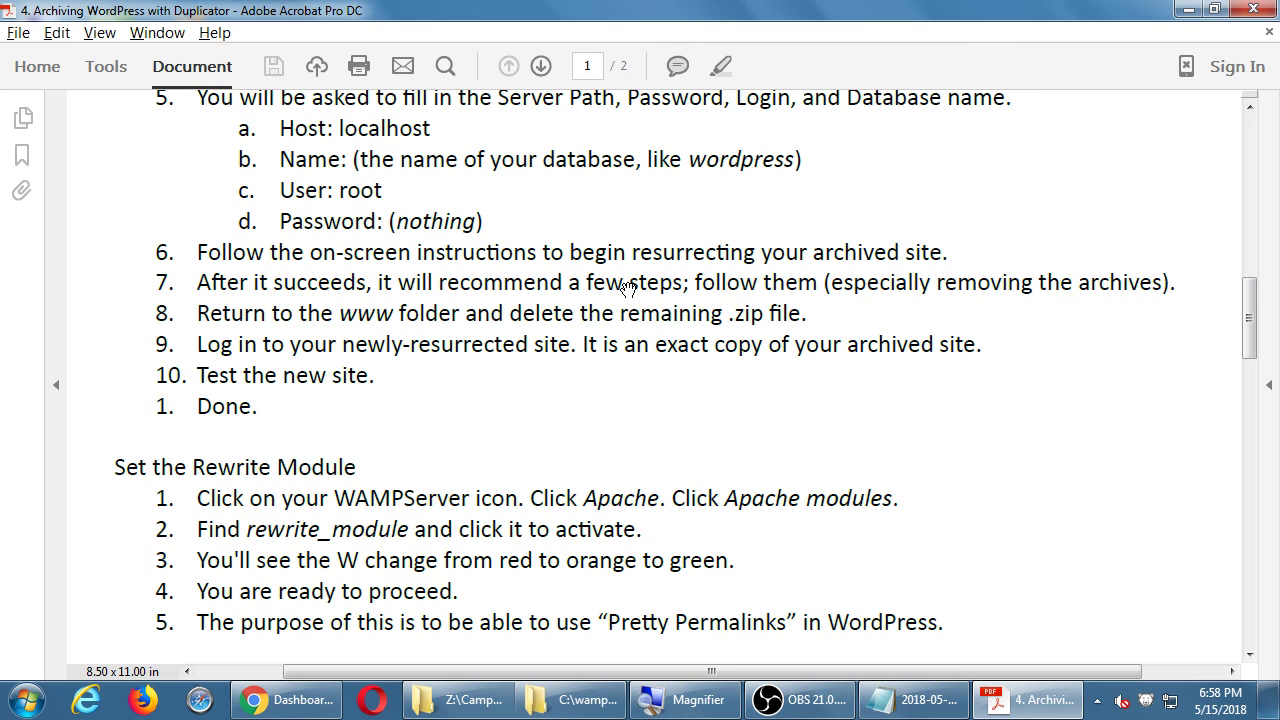
- Inspect the 20180510 folder in File Explorer, select wp-config.php, and return to the PDF instructions in Acrobat
{"action": "key", "text": "super+d"}
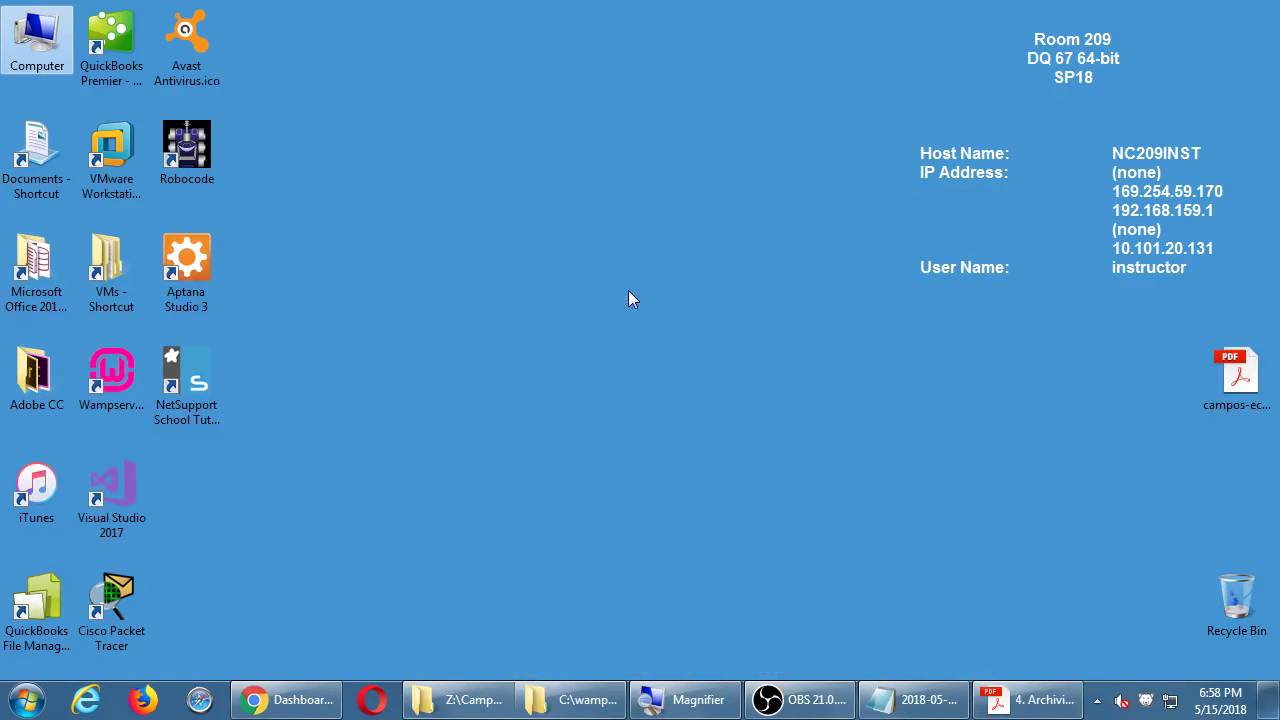
{"action": "left_click", "coordinate": [557, 707]}
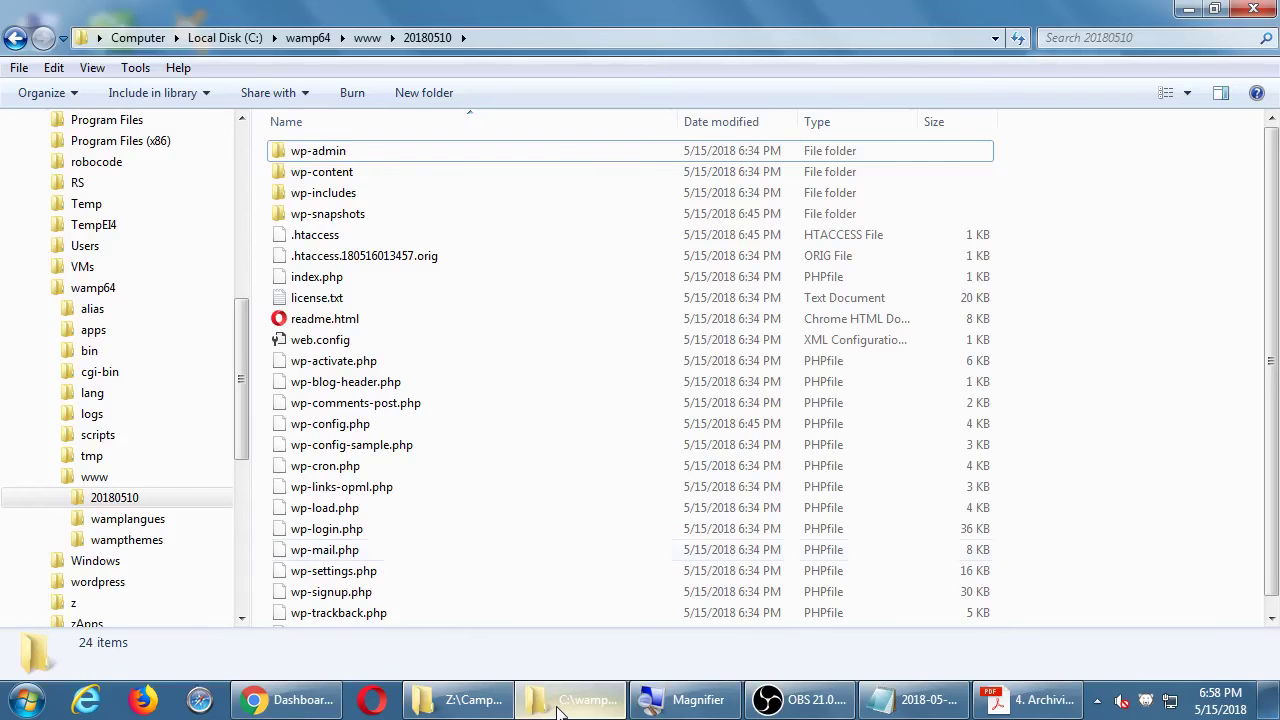
{"action": "left_click", "coordinate": [332, 428]}
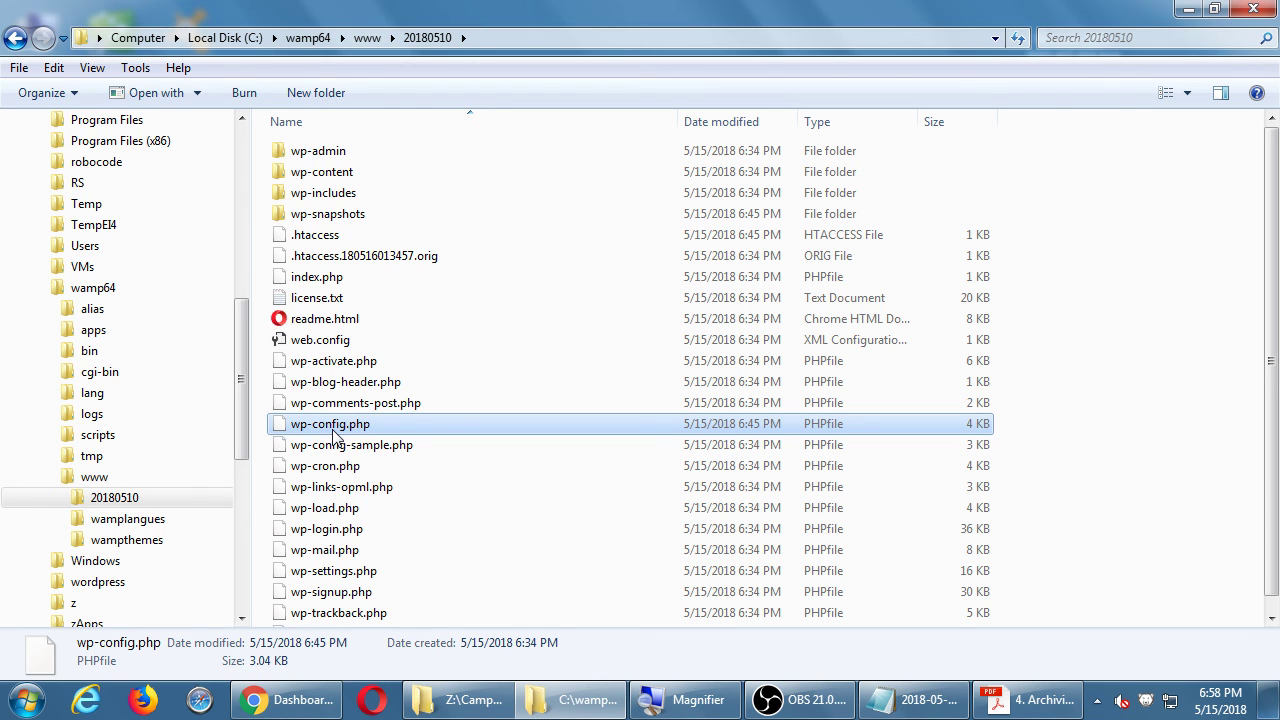
{"action": "left_click", "coordinate": [1036, 714]}
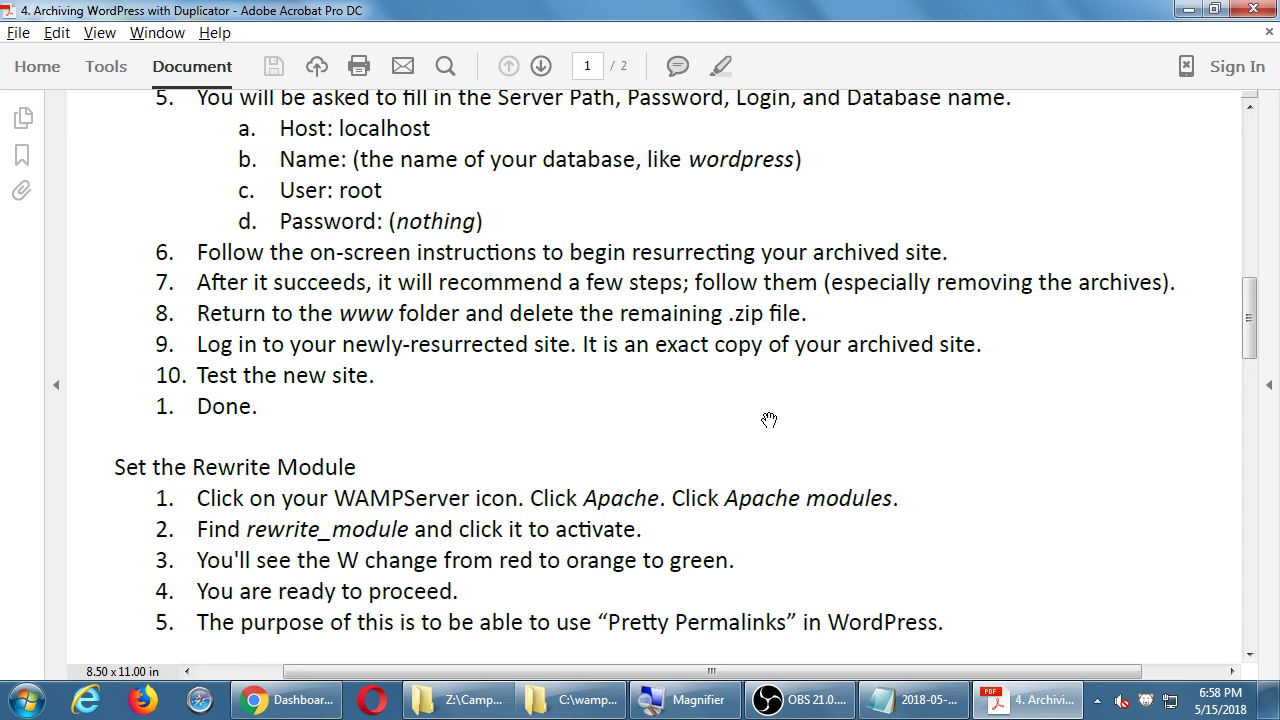
- Back in Chrome, visit the resurrected site from its dashboard and check the home page's menu and content
{"action": "left_click", "coordinate": [287, 700]}
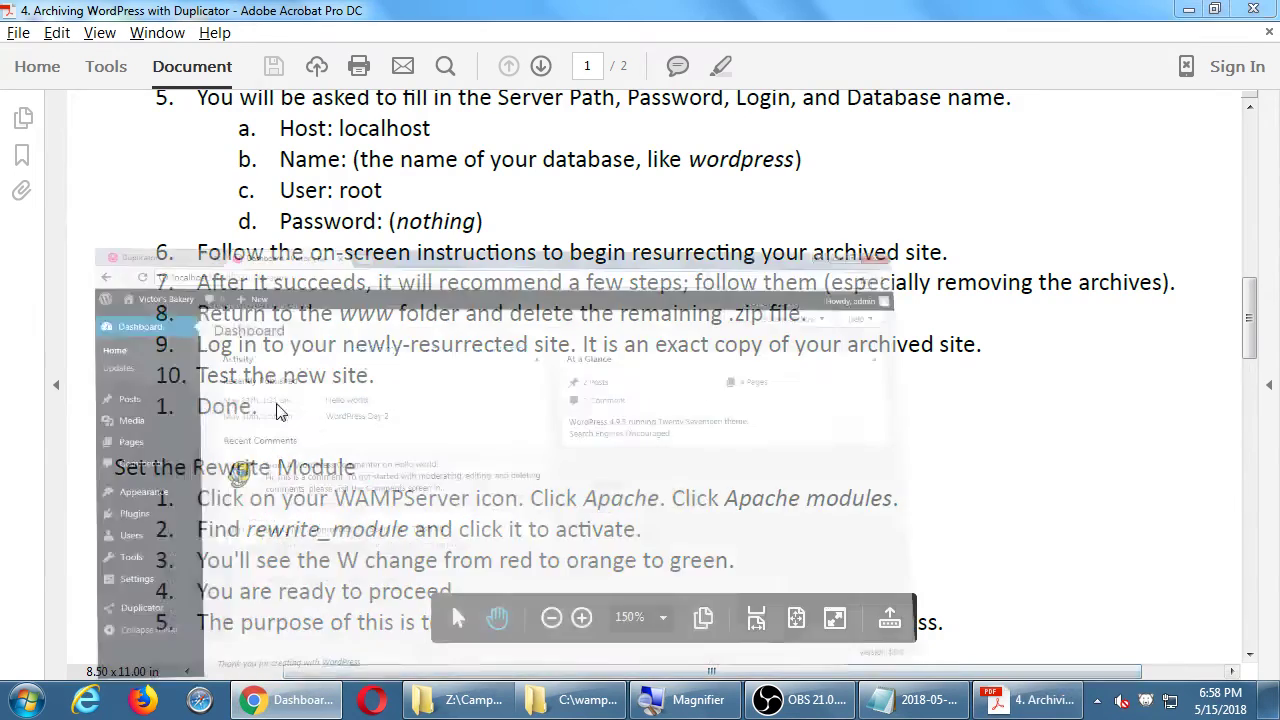
{"action": "mouse_move", "coordinate": [90, 84]}
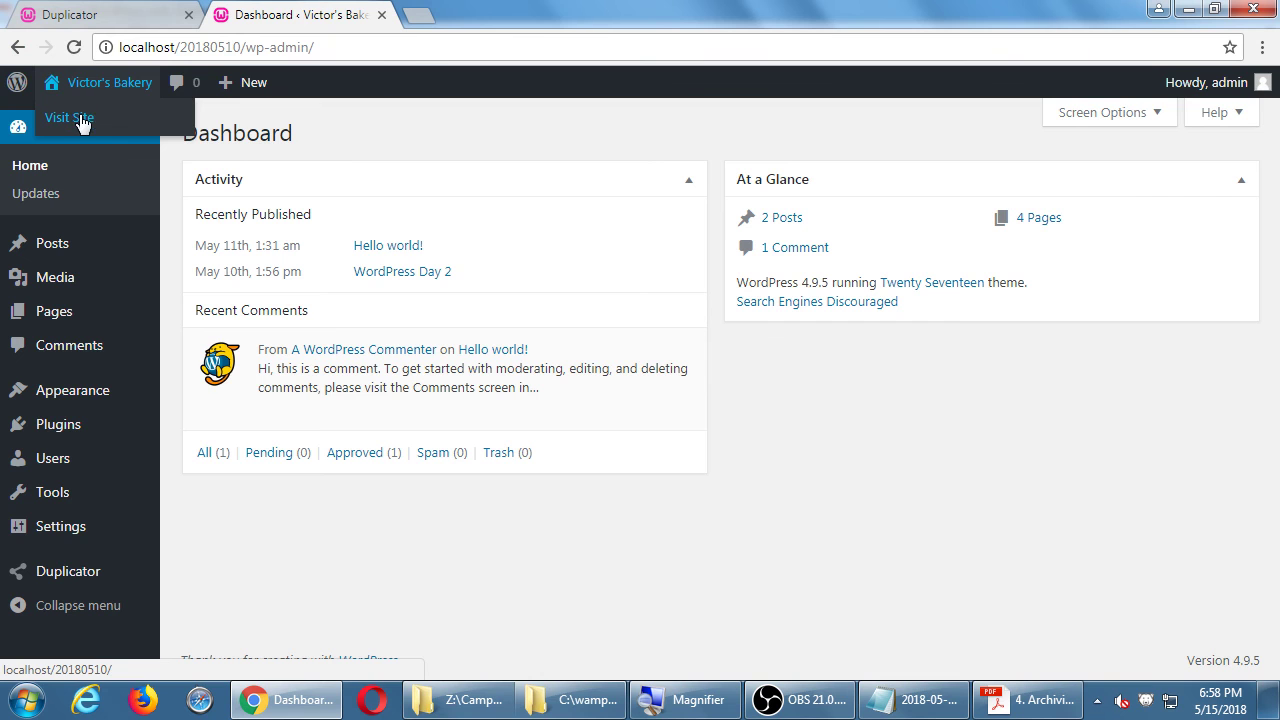
{"action": "left_click", "coordinate": [82, 122]}
{"action": "scroll", "coordinate": [600, 325], "scroll_direction": "down", "scroll_amount": 2}
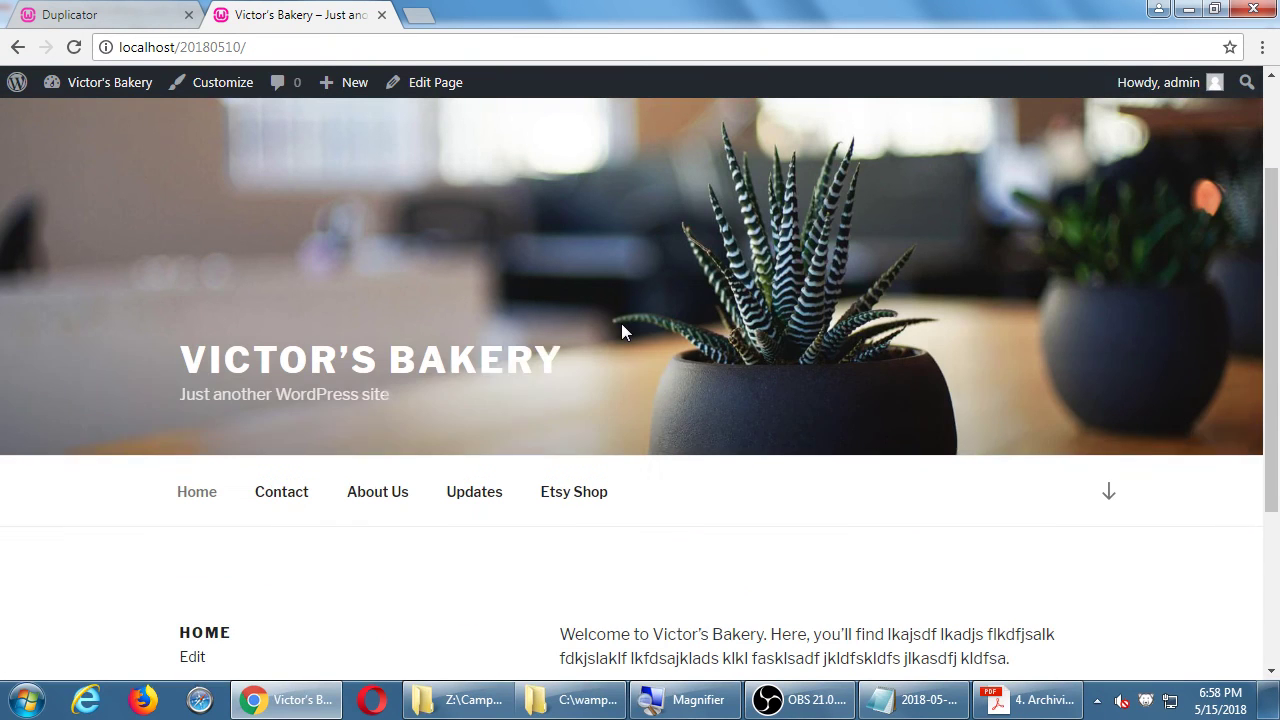
{"action": "scroll", "coordinate": [621, 330], "scroll_direction": "down", "scroll_amount": 2}
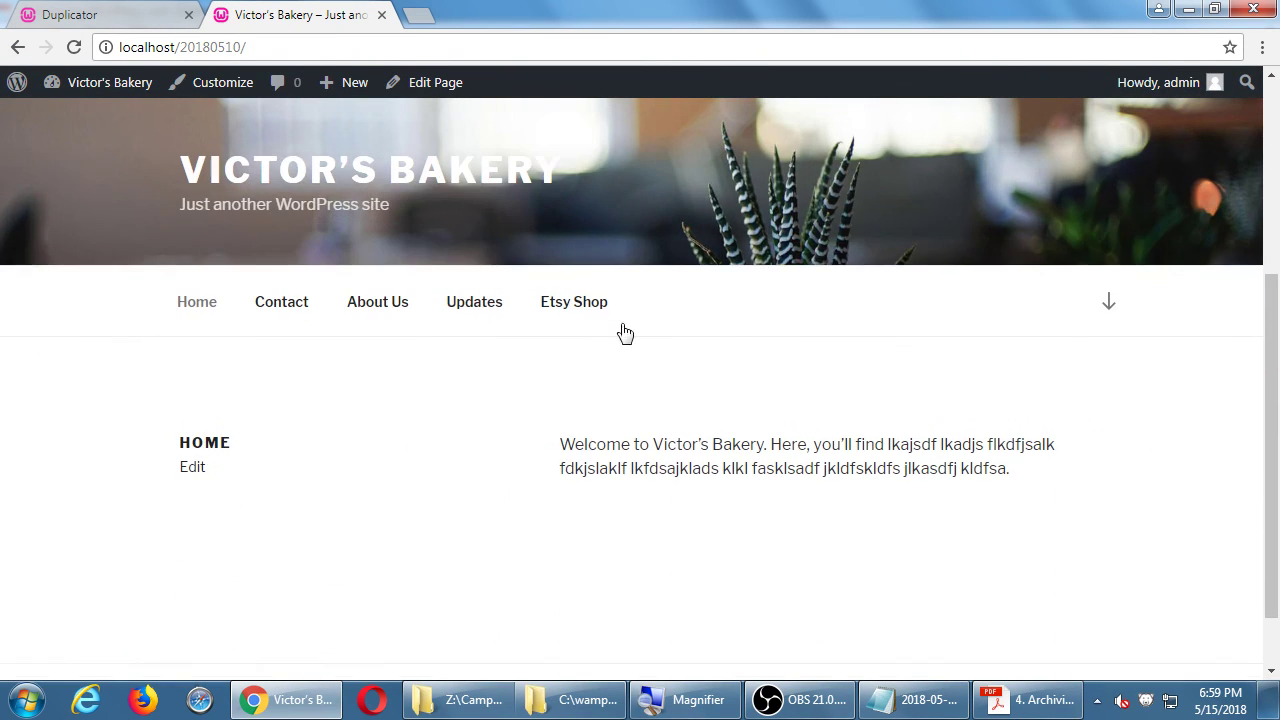
- Test the site's Contact page, reviewing its content, and open the Updates page
{"action": "left_click", "coordinate": [280, 306]}
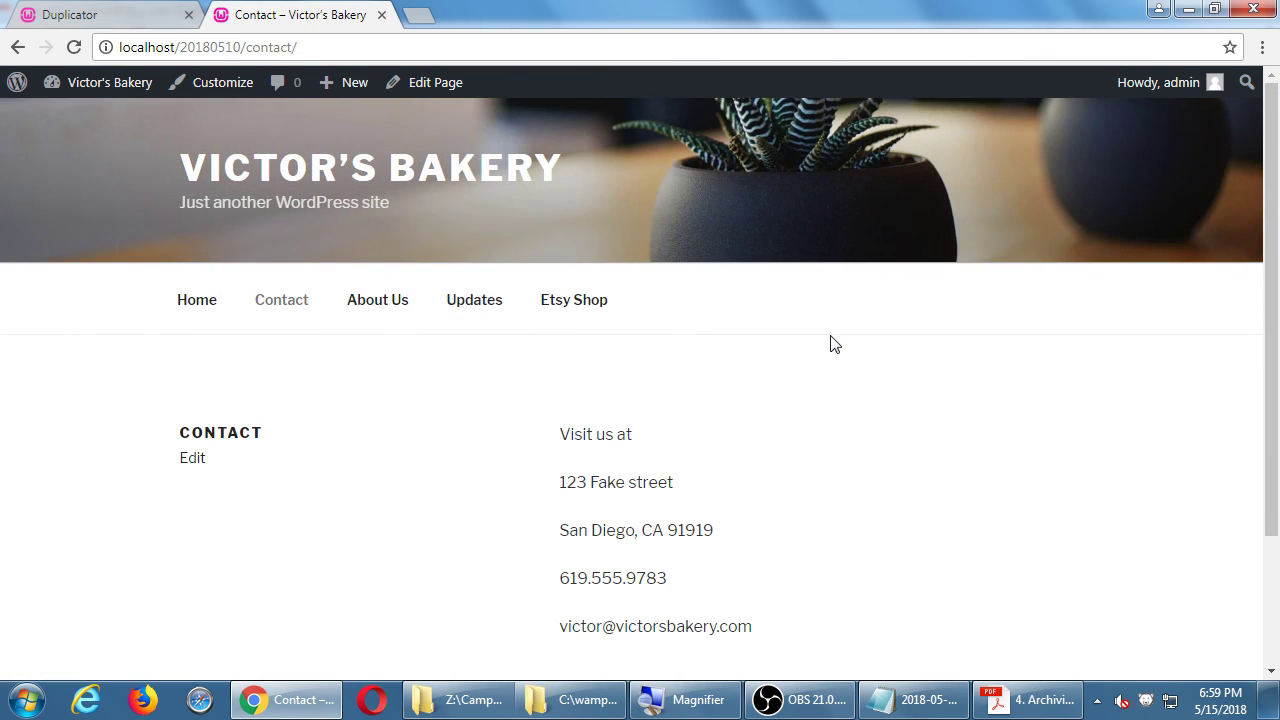
{"action": "scroll", "coordinate": [830, 344], "scroll_direction": "down", "scroll_amount": 2}
{"action": "scroll", "coordinate": [830, 344], "scroll_direction": "up", "scroll_amount": 2}
{"action": "left_click", "coordinate": [479, 315]}
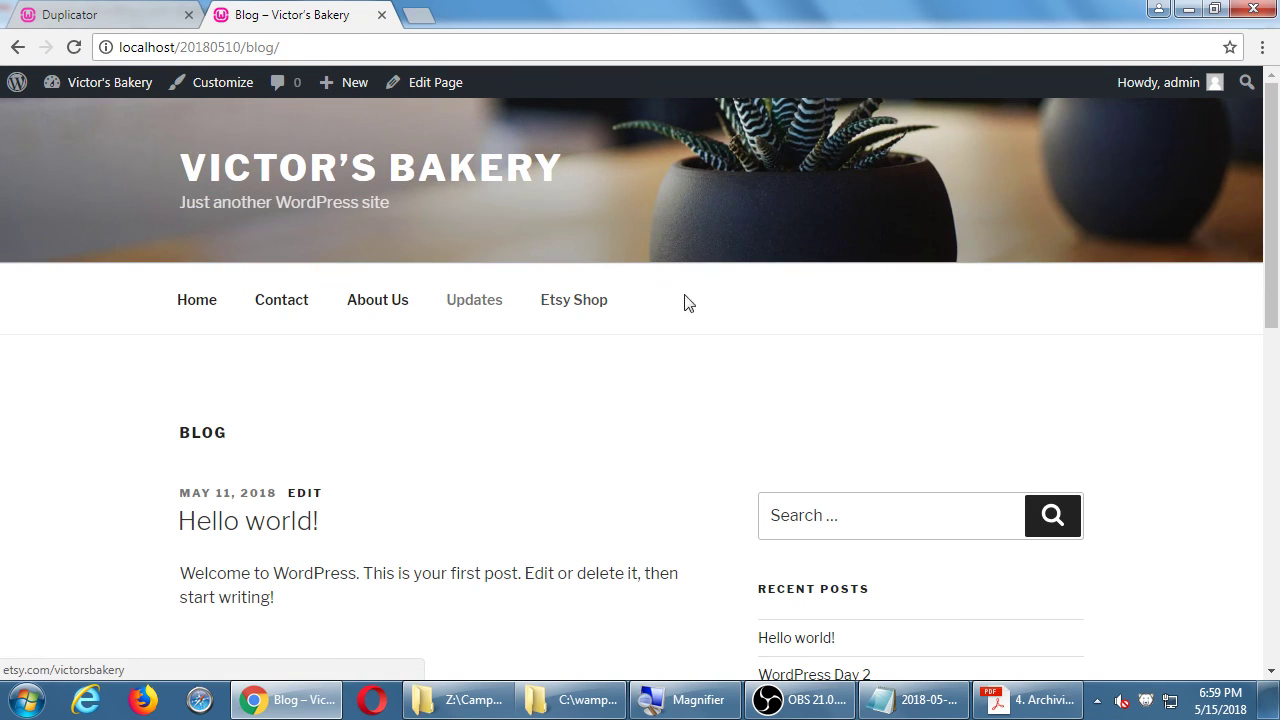